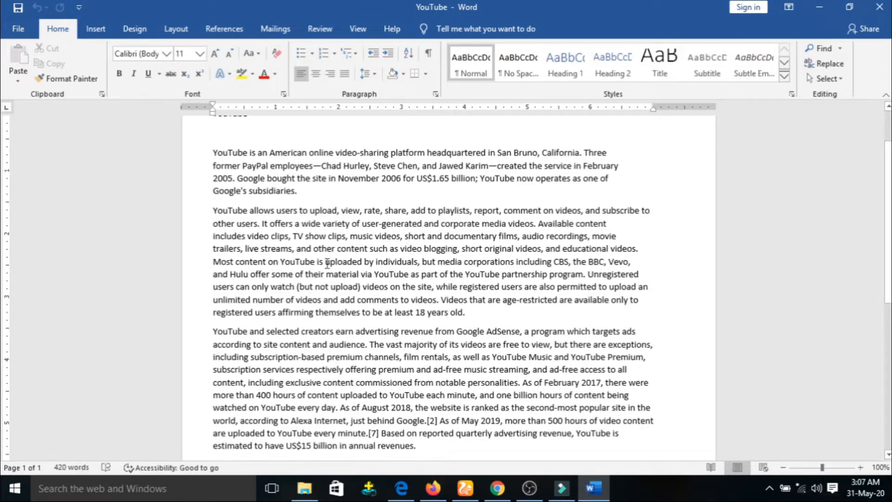
Try the Times New Roman, Algerian and Arial fonts in turn on the YouTube title at the start of the document.
{"action": "key", "text": "ctrl+Home"}
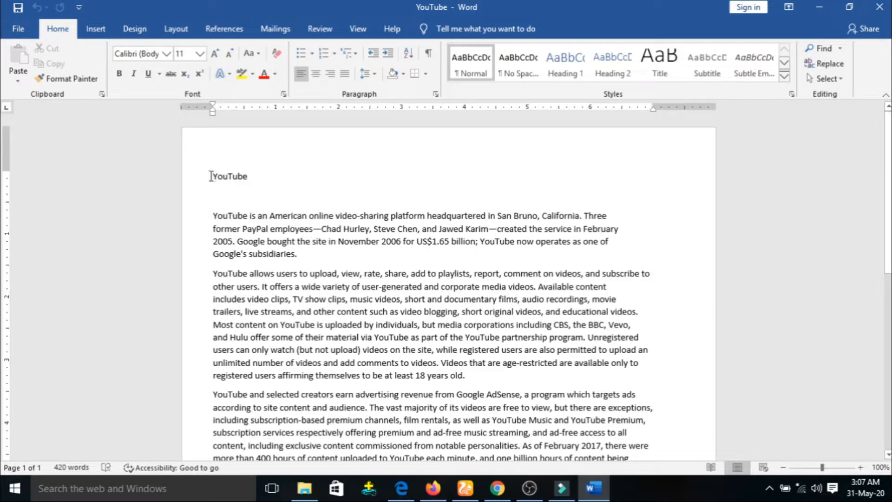
{"action": "double_click", "coordinate": [230, 178]}
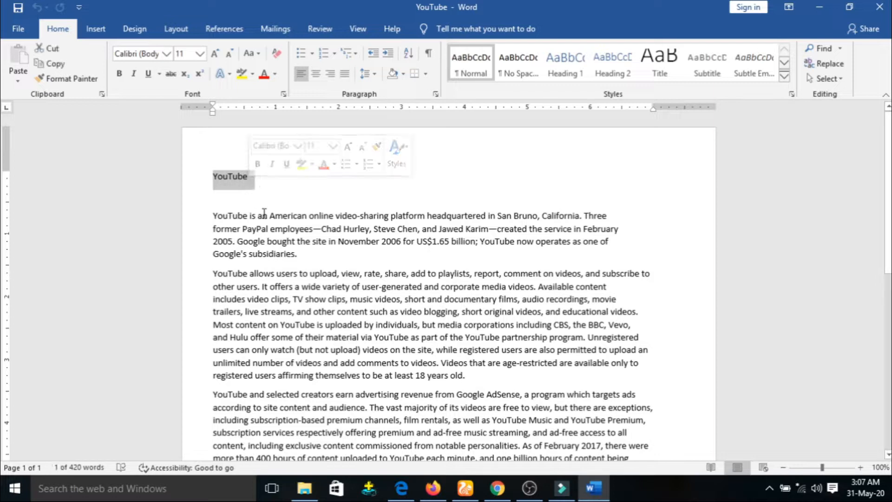
{"action": "left_click", "coordinate": [166, 54]}
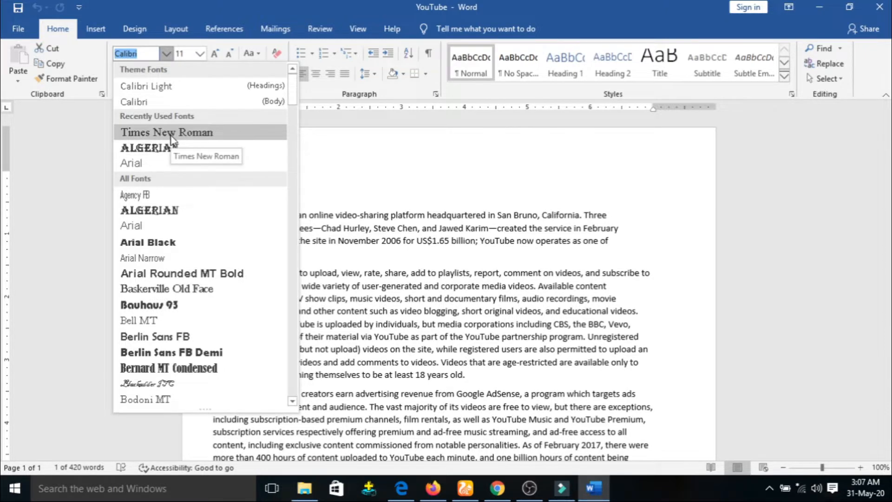
{"action": "left_click", "coordinate": [171, 134]}
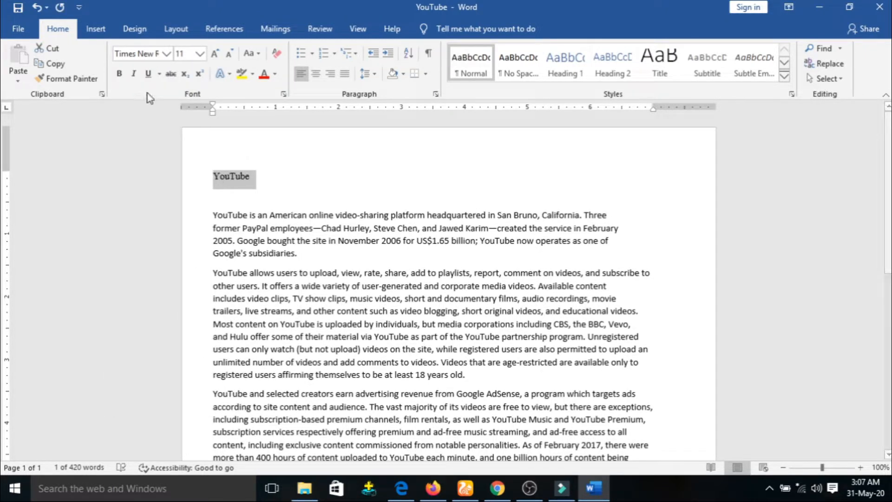
{"action": "left_click", "coordinate": [166, 54]}
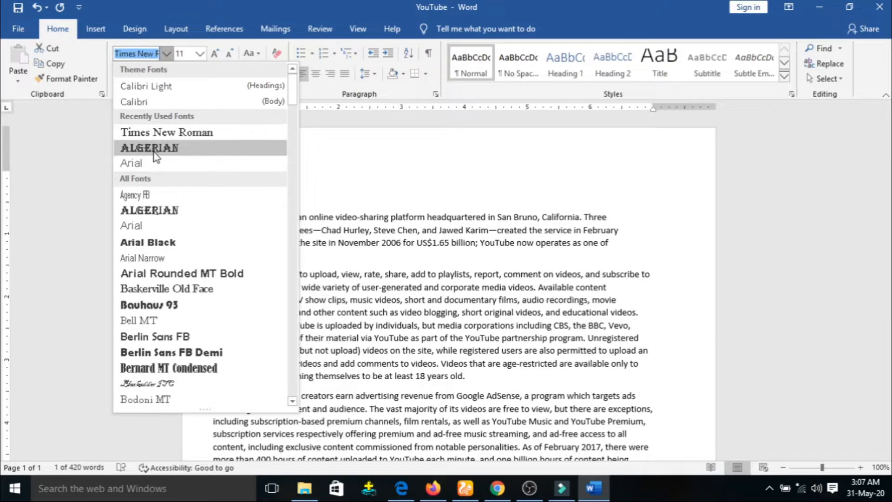
{"action": "left_click", "coordinate": [153, 150]}
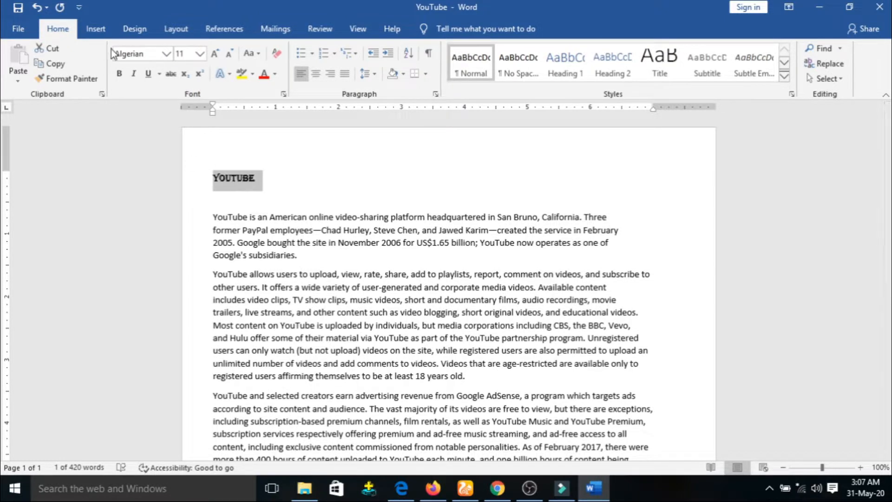
{"action": "left_click", "coordinate": [167, 54]}
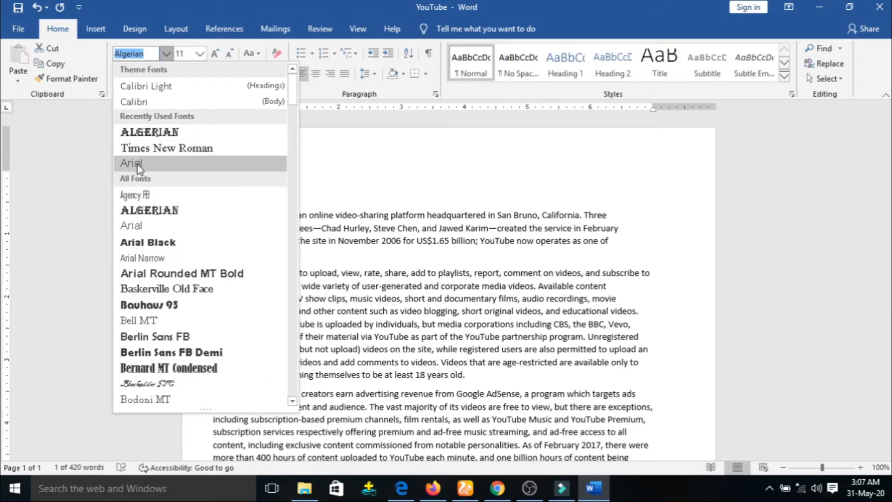
{"action": "left_click", "coordinate": [139, 163]}
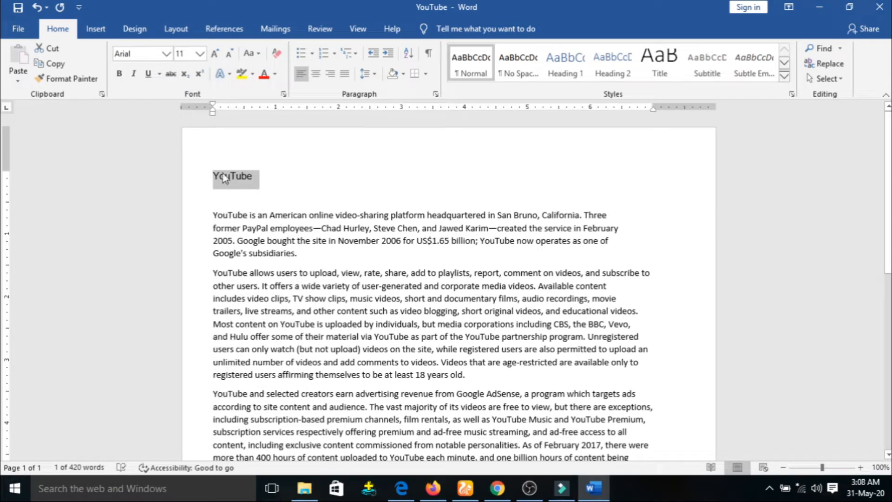
Set the font of the YouTube title to Arial Black.
{"action": "left_click", "coordinate": [166, 54]}
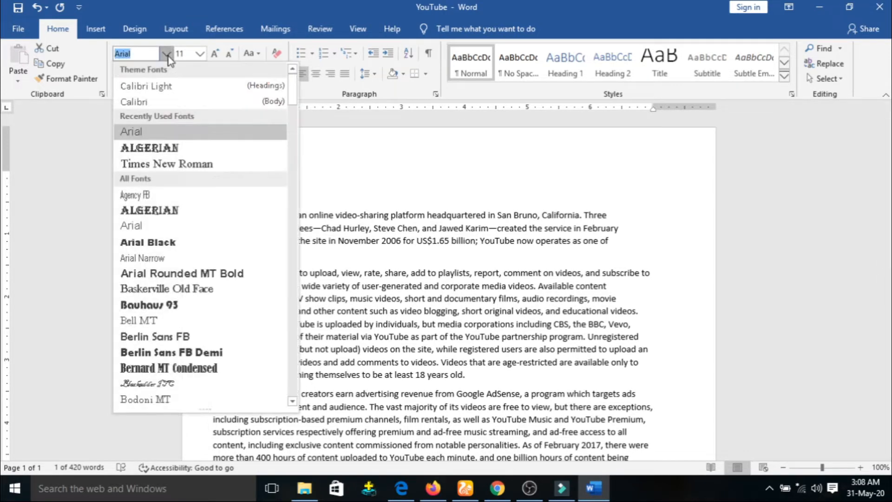
{"action": "scroll", "coordinate": [183, 211], "scroll_direction": "down", "scroll_amount": 1}
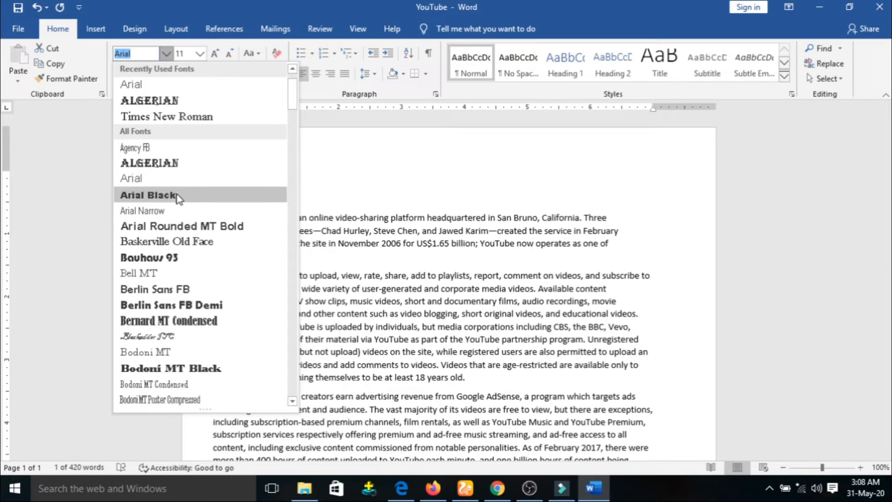
{"action": "left_click", "coordinate": [181, 195]}
{"action": "left_click_drag", "start_coordinate": [212, 177], "coordinate": [267, 180]}
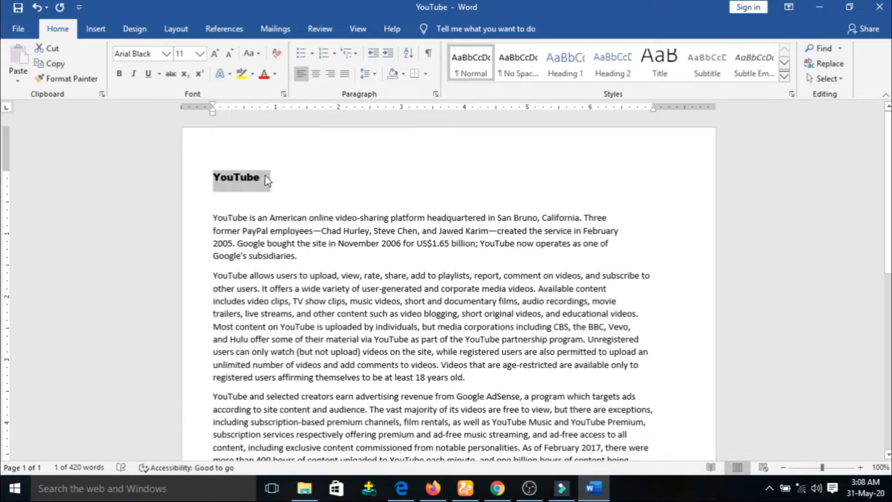
{"action": "left_click", "coordinate": [301, 144]}
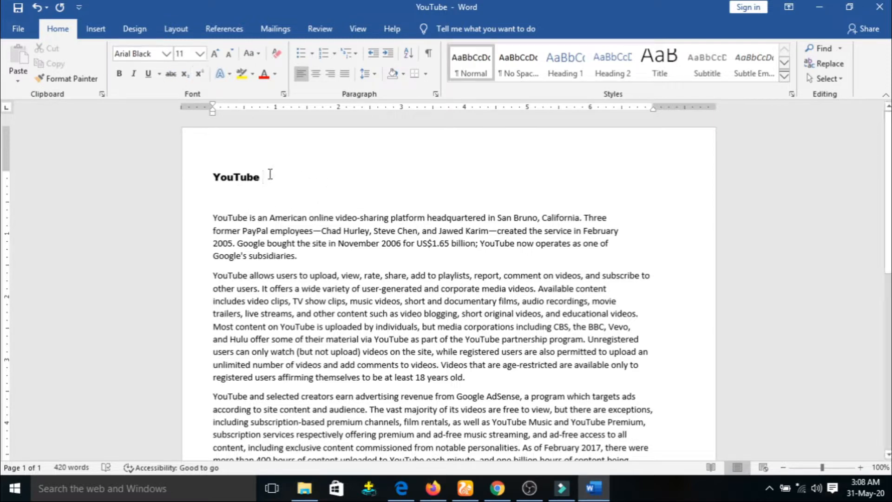
Set the font size of the YouTube title to 20.
{"action": "left_click_drag", "start_coordinate": [268, 178], "coordinate": [212, 181]}
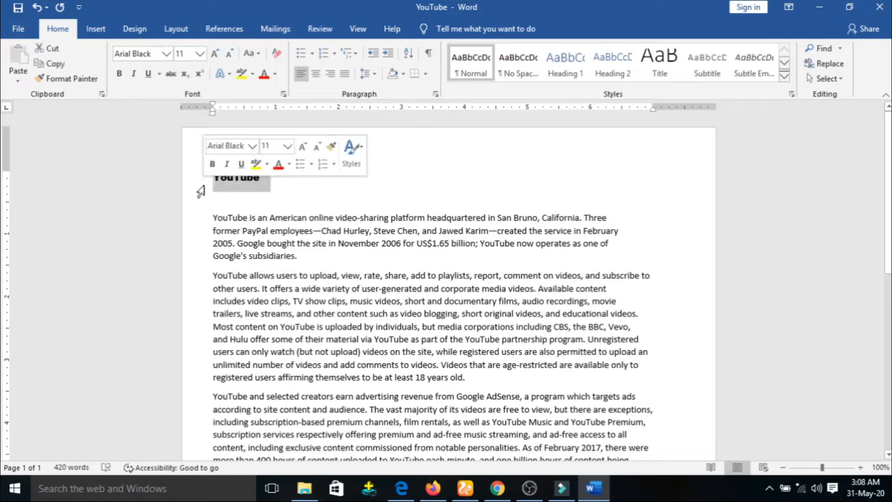
{"action": "left_click", "coordinate": [199, 53]}
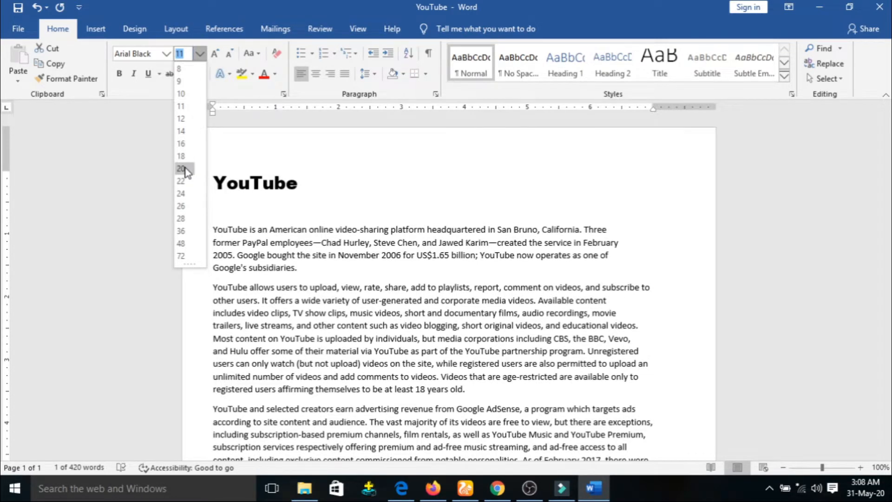
{"action": "left_click", "coordinate": [186, 169]}
{"action": "left_click", "coordinate": [341, 164]}
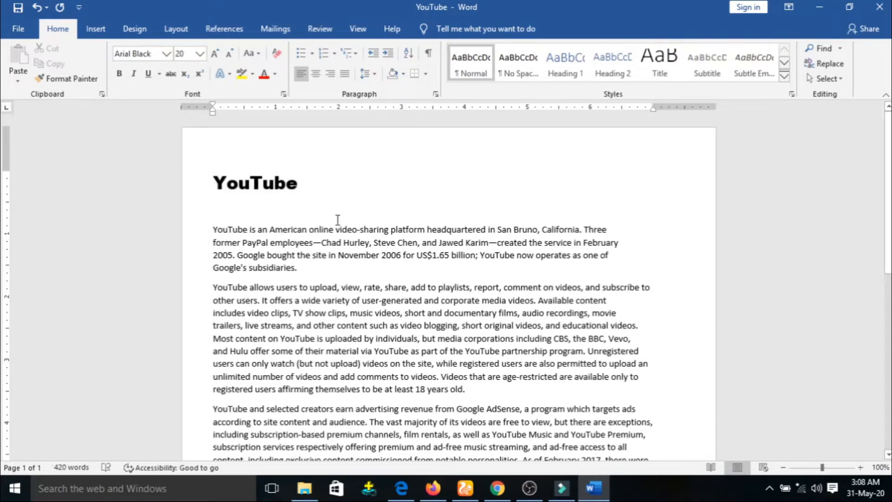
Make "2005.", "US$1.65" and "2006" bold in the first body paragraph.
{"action": "scroll", "coordinate": [306, 205], "scroll_direction": "down", "scroll_amount": 2}
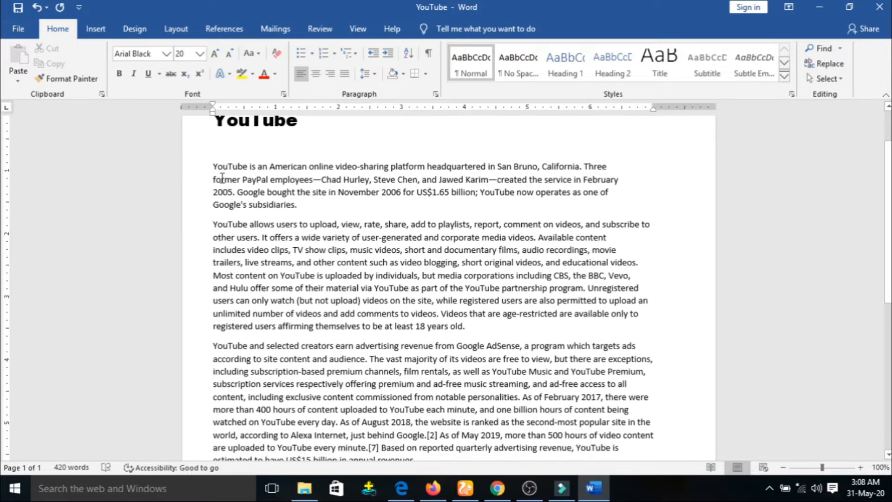
{"action": "scroll", "coordinate": [381, 246], "scroll_direction": "up", "scroll_amount": 2}
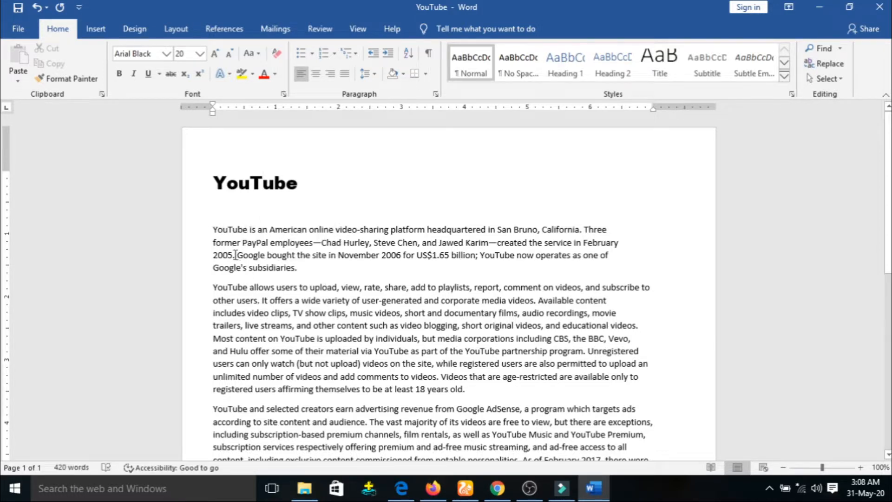
{"action": "left_click_drag", "start_coordinate": [233, 255], "coordinate": [214, 249]}
{"action": "left_click", "coordinate": [119, 76]}
{"action": "left_click", "coordinate": [413, 182]}
{"action": "left_click_drag", "start_coordinate": [450, 256], "coordinate": [424, 255]}
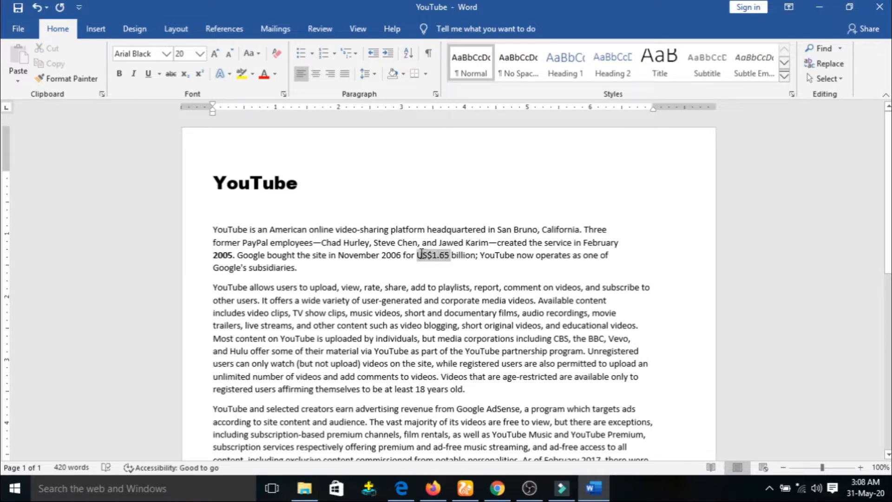
{"action": "left_click", "coordinate": [119, 73]}
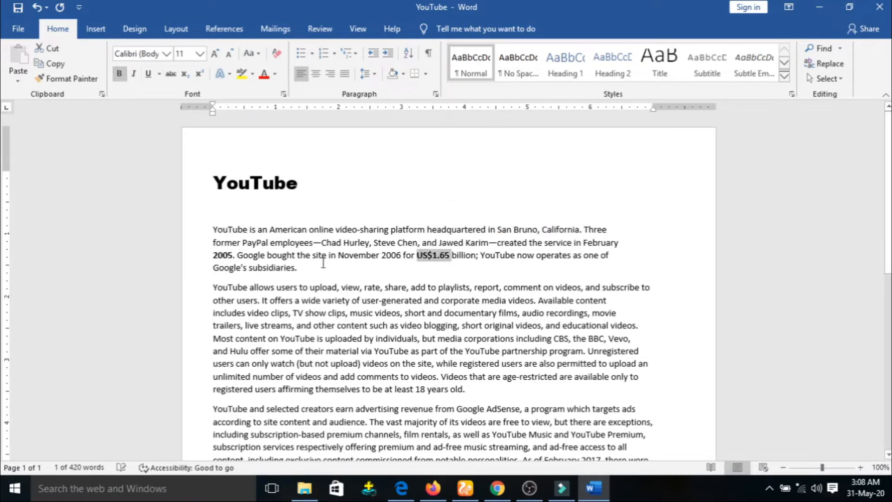
{"action": "left_click_drag", "start_coordinate": [402, 256], "coordinate": [382, 255]}
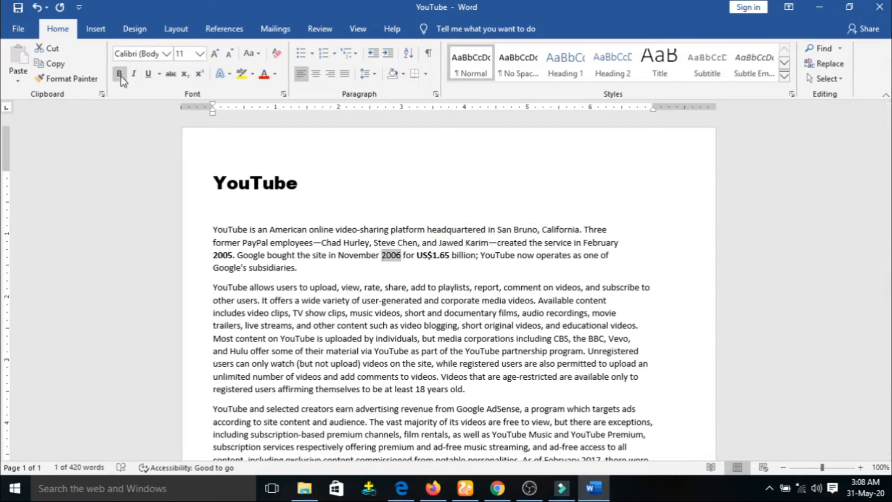
{"action": "left_click", "coordinate": [119, 73]}
{"action": "left_click", "coordinate": [438, 157]}
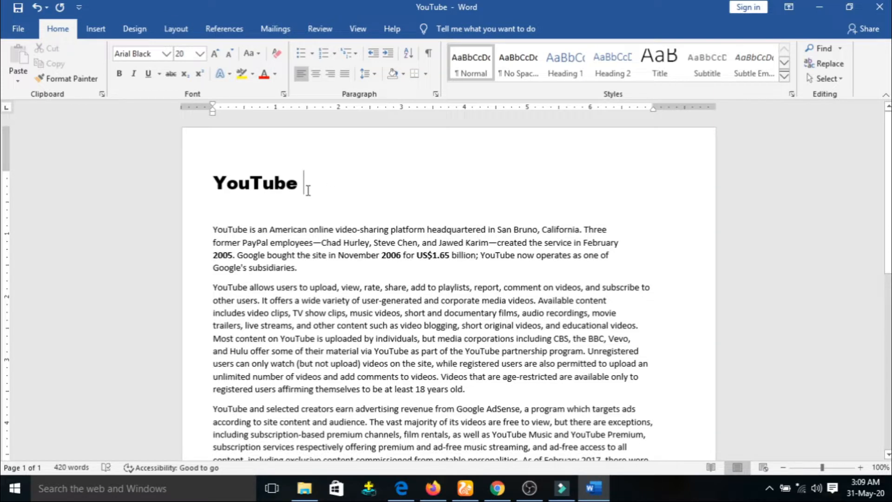
Italicize the YouTube title above the first paragraph.
{"action": "left_click_drag", "start_coordinate": [307, 184], "coordinate": [212, 181]}
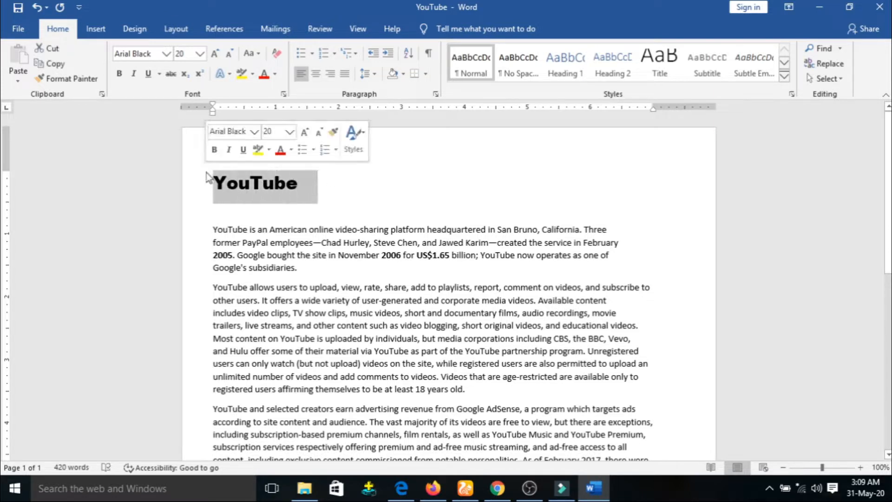
{"action": "left_click", "coordinate": [134, 74]}
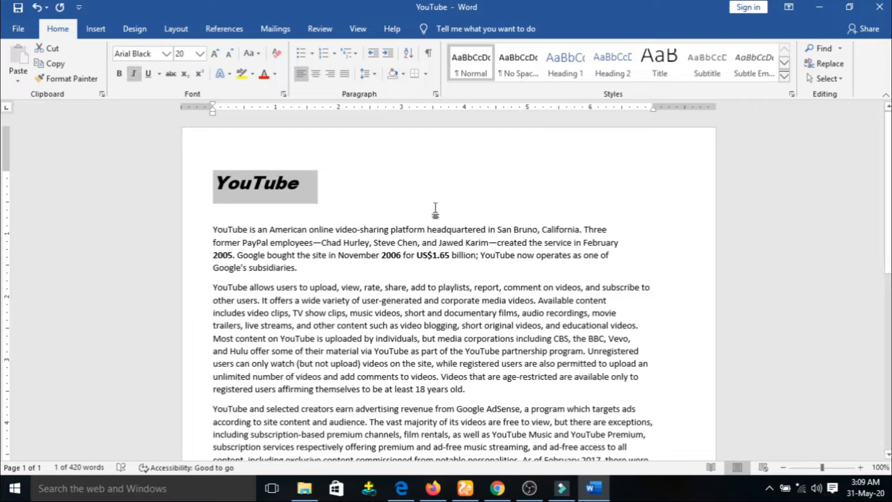
{"action": "left_click", "coordinate": [435, 185]}
Apply a double underline to the word "YouTube" at the start of the second body paragraph.
{"action": "left_click_drag", "start_coordinate": [248, 287], "coordinate": [213, 288]}
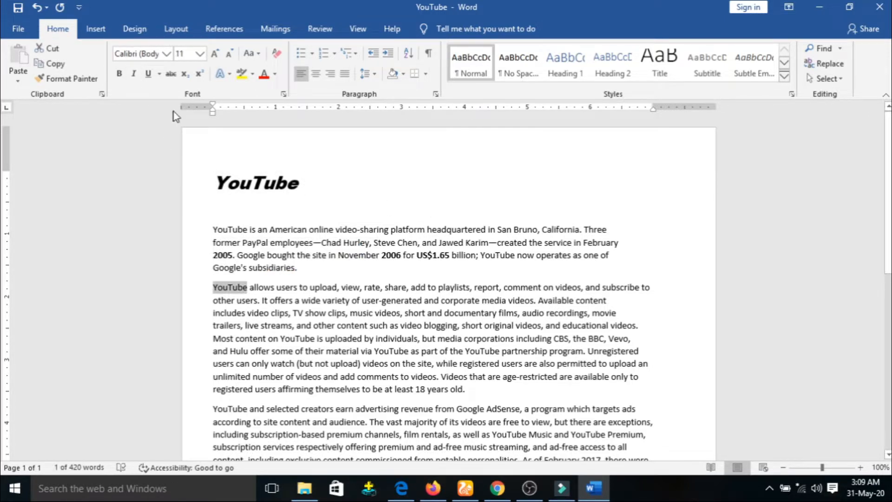
{"action": "left_click", "coordinate": [149, 74]}
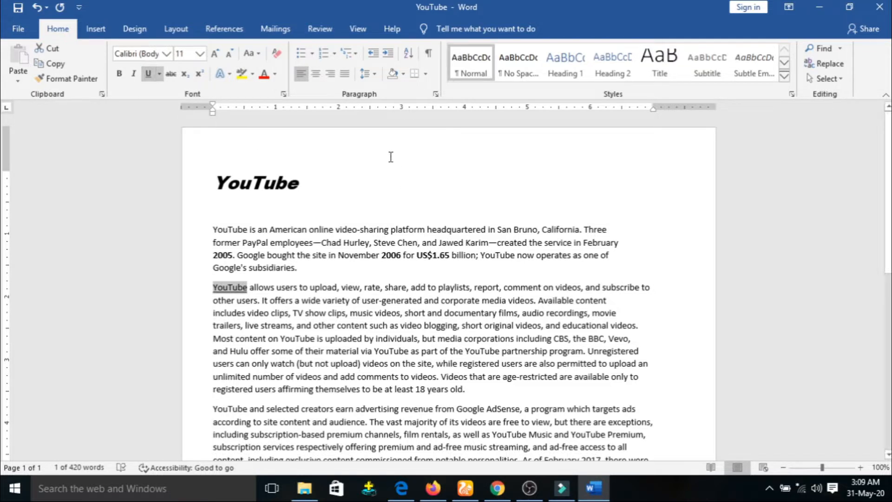
{"action": "left_click", "coordinate": [158, 75]}
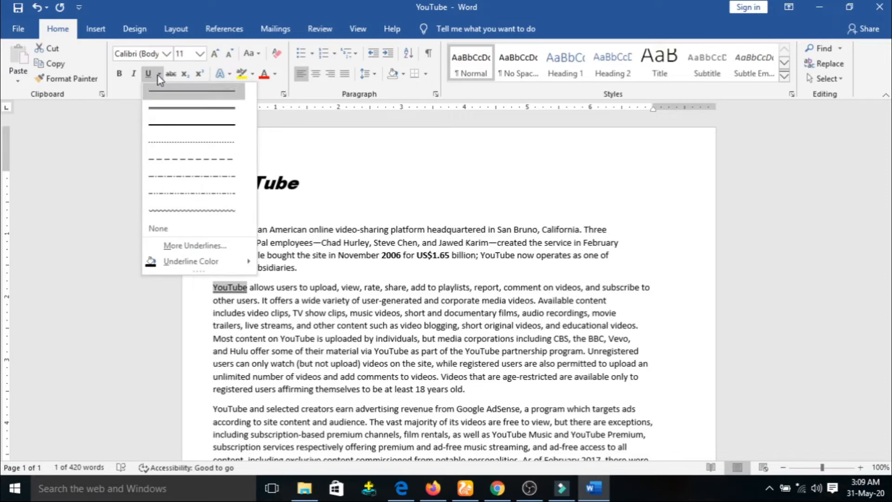
{"action": "left_click", "coordinate": [195, 108]}
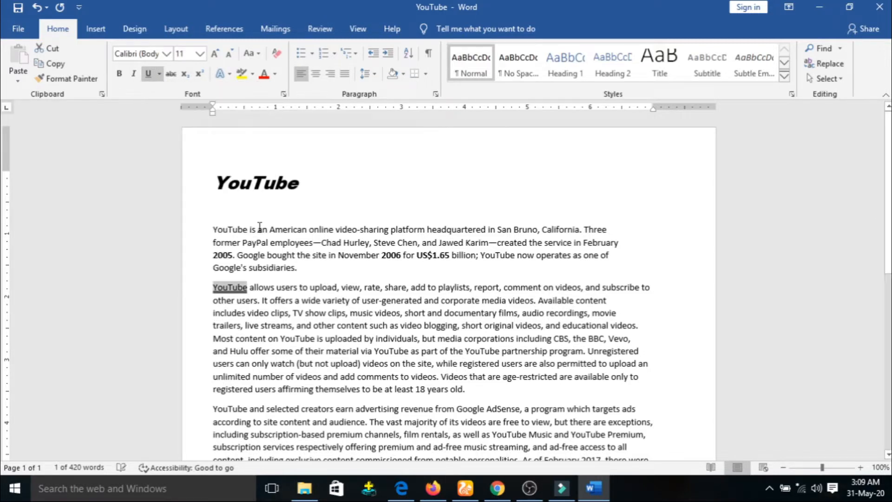
Apply the Double strikethrough font effect to the underlined word "YouTube" that opens the second body paragraph.
{"action": "left_click", "coordinate": [159, 74]}
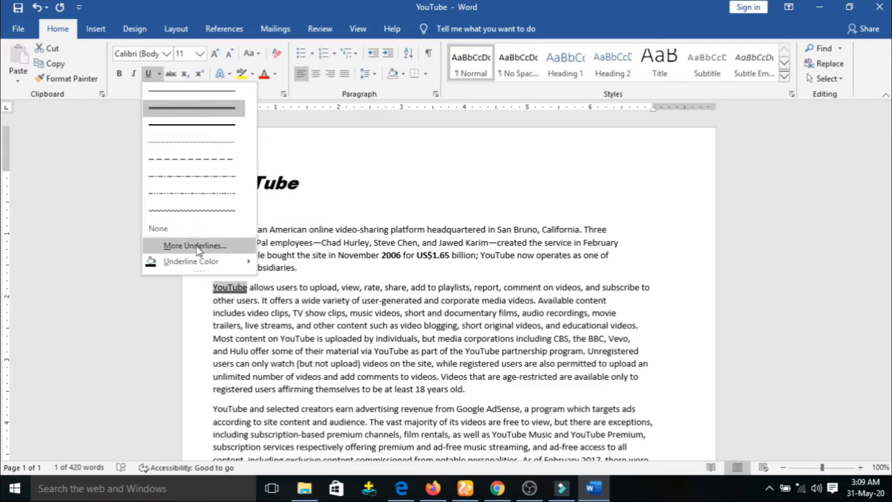
{"action": "left_click", "coordinate": [207, 254]}
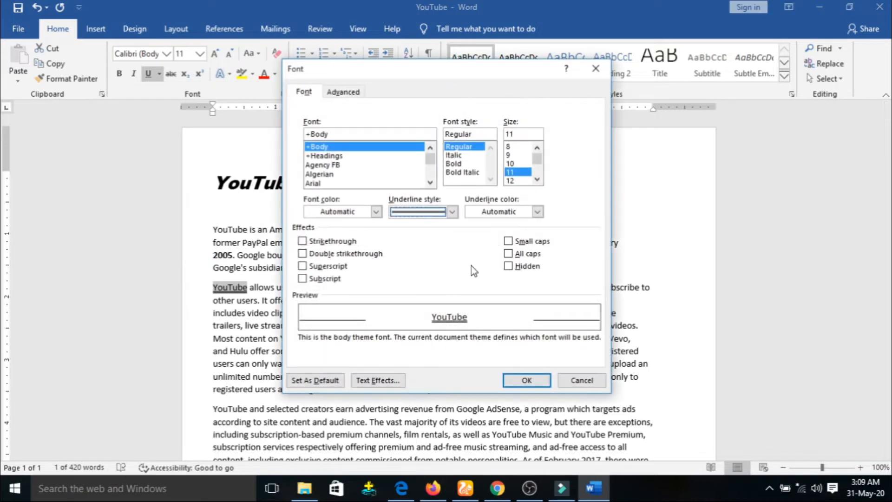
{"action": "left_click", "coordinate": [302, 241]}
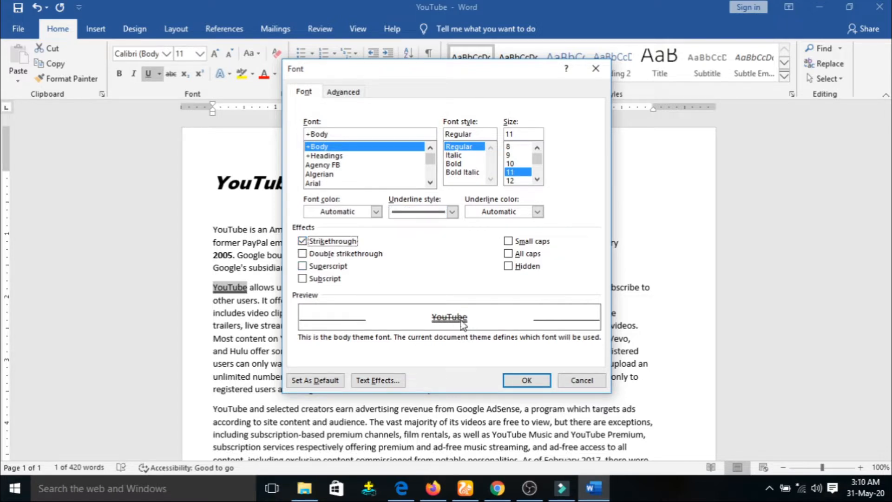
{"action": "left_click", "coordinate": [302, 254]}
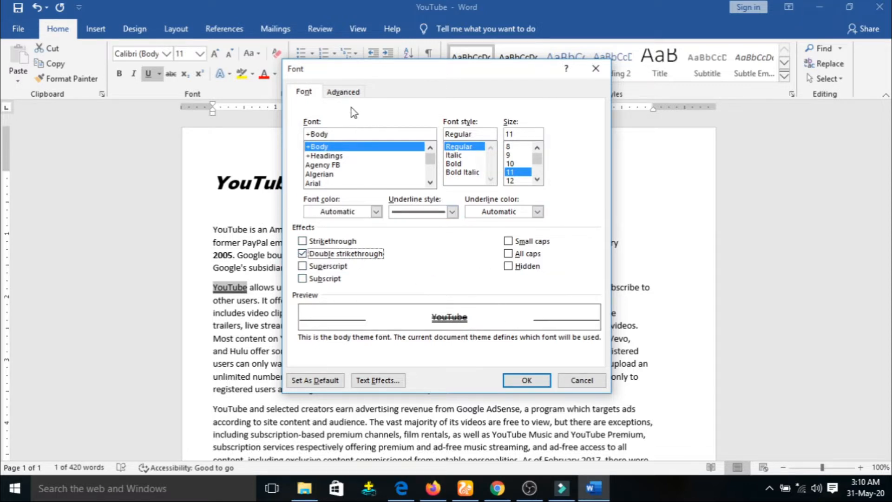
{"action": "left_click", "coordinate": [351, 96]}
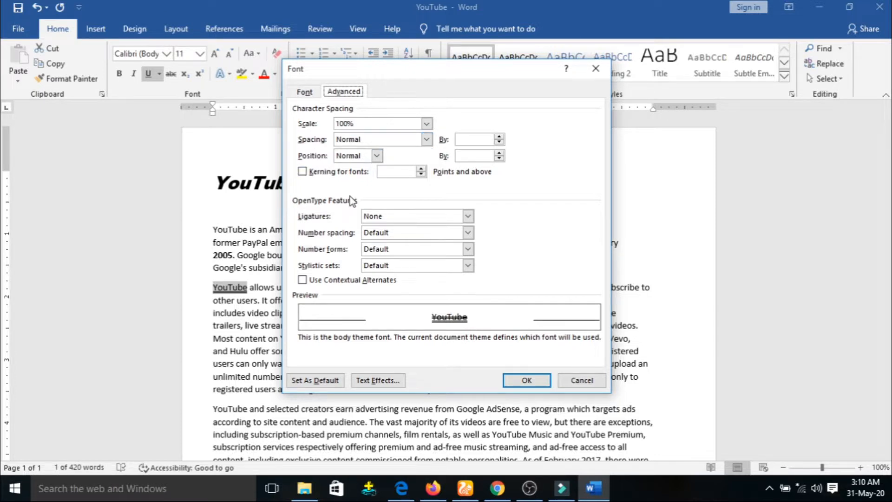
{"action": "left_click", "coordinate": [532, 381]}
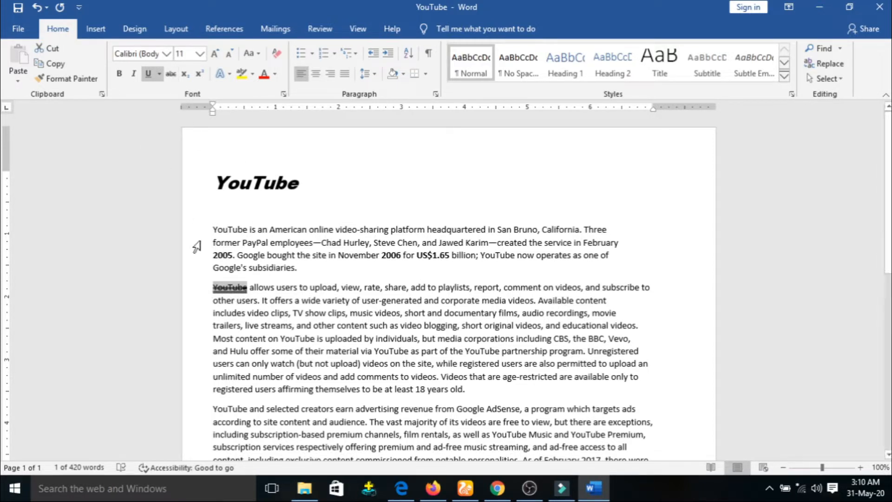
Apply single strikethrough to the word "YouTube" at the start of the first body paragraph.
{"action": "left_click_drag", "start_coordinate": [214, 231], "coordinate": [245, 233]}
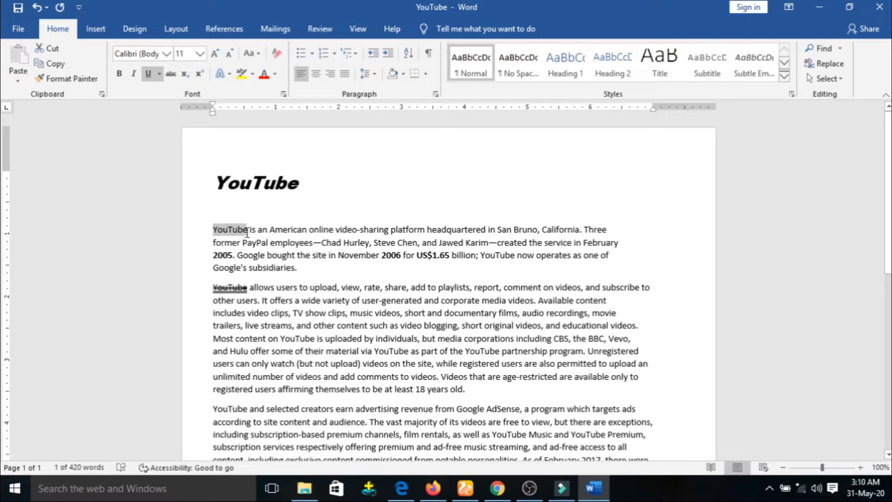
{"action": "left_click", "coordinate": [171, 74]}
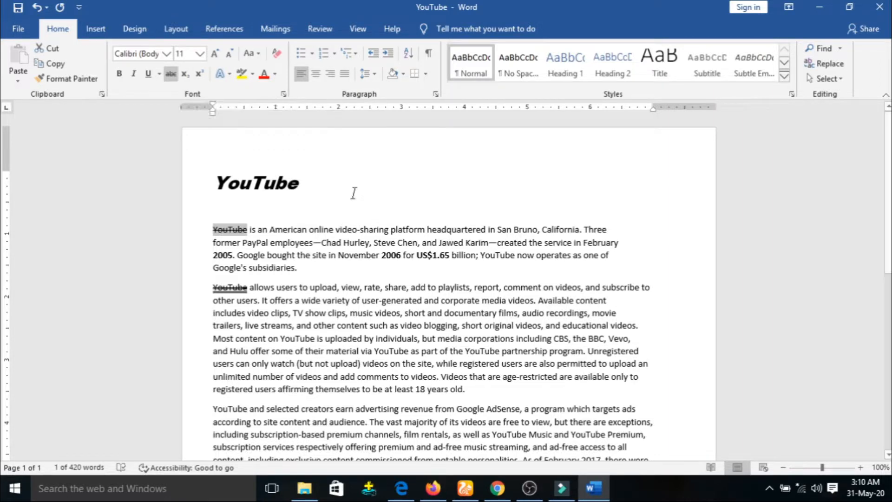
{"action": "left_click", "coordinate": [255, 202]}
{"action": "left_click", "coordinate": [344, 199]}
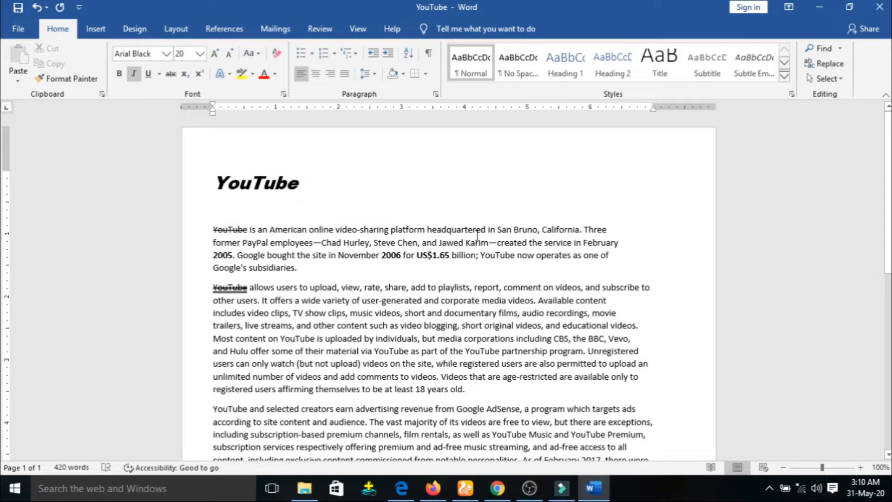
{"action": "type", "text": "1"}
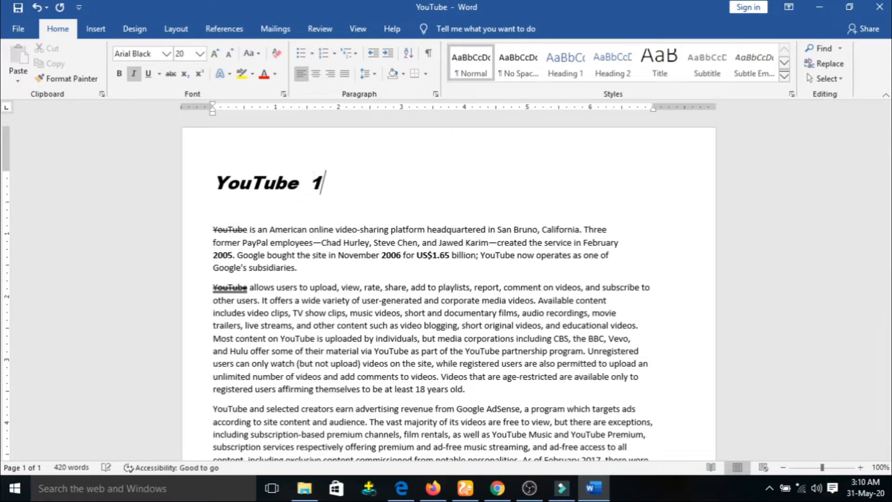
{"action": "type", "text": "82"}
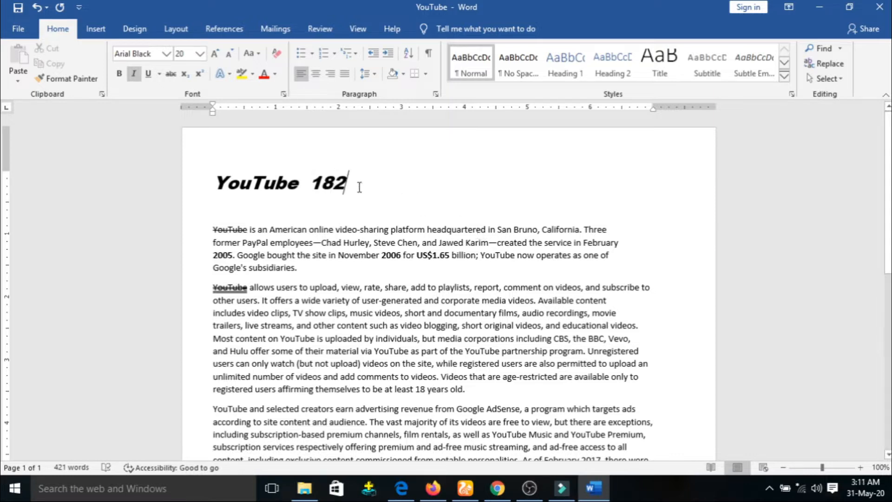
{"action": "key", "text": "BackSpace"}
{"action": "key", "text": "BackSpace"}
{"action": "key", "text": "BackSpace"}
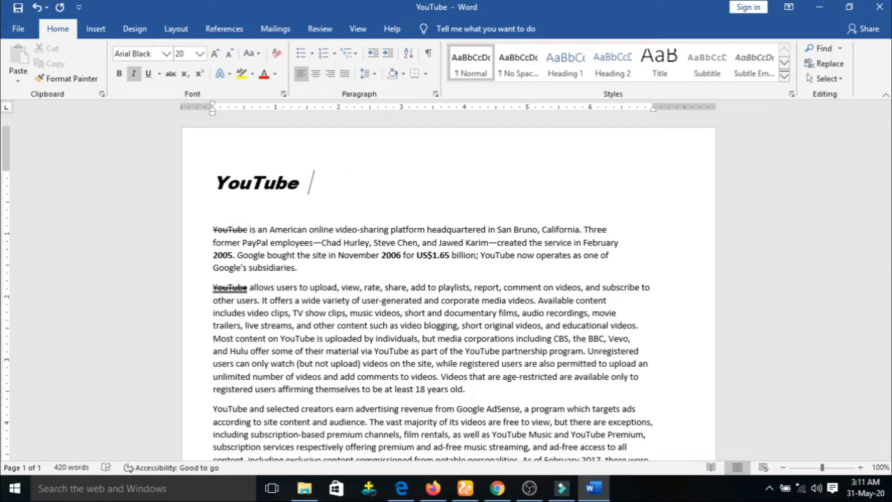
Add "c2" after the YouTube title and change the letter c to UPPERCASE.
{"action": "type", "text": "c2"}
{"action": "left_click_drag", "start_coordinate": [310, 186], "coordinate": [320, 188]}
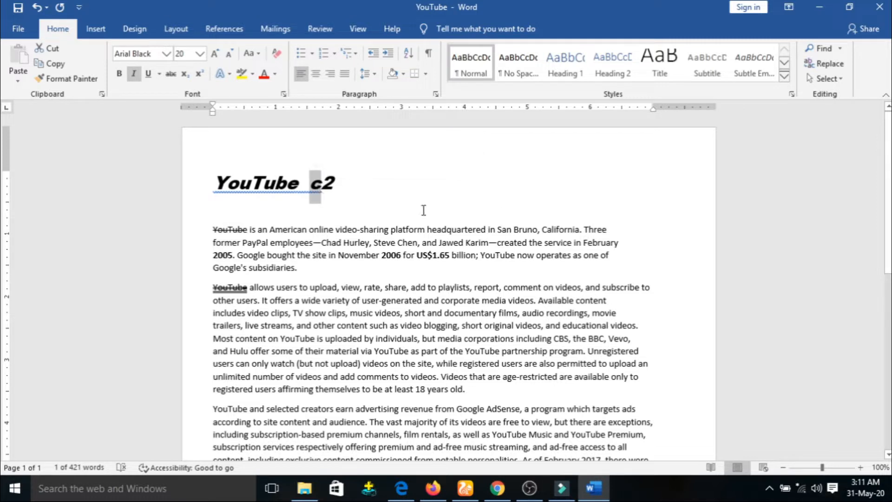
{"action": "left_click", "coordinate": [259, 55]}
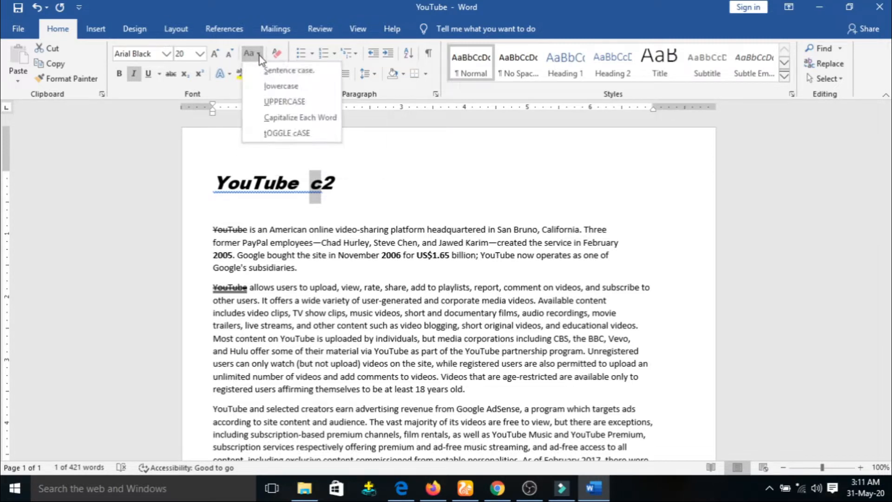
{"action": "left_click", "coordinate": [290, 103]}
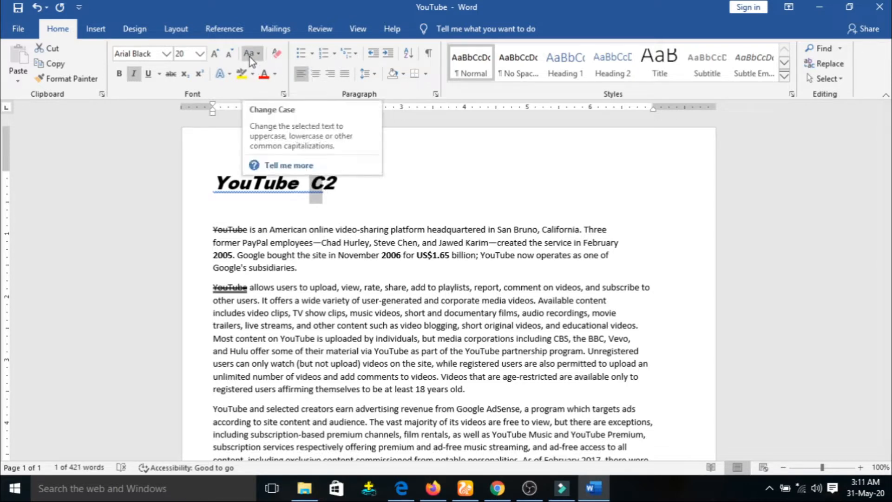
Format the 2 in "C2" after the title as subscript.
{"action": "left_click", "coordinate": [339, 178]}
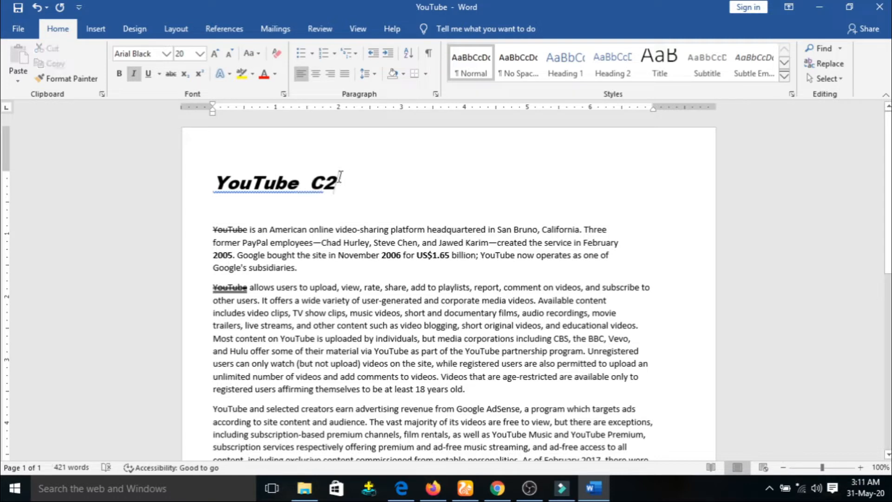
{"action": "left_click_drag", "start_coordinate": [339, 179], "coordinate": [324, 182]}
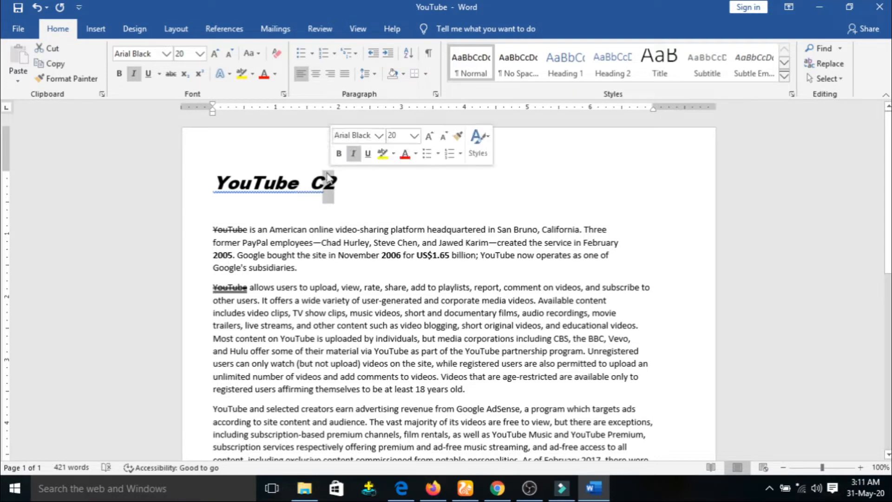
{"action": "left_click", "coordinate": [185, 74]}
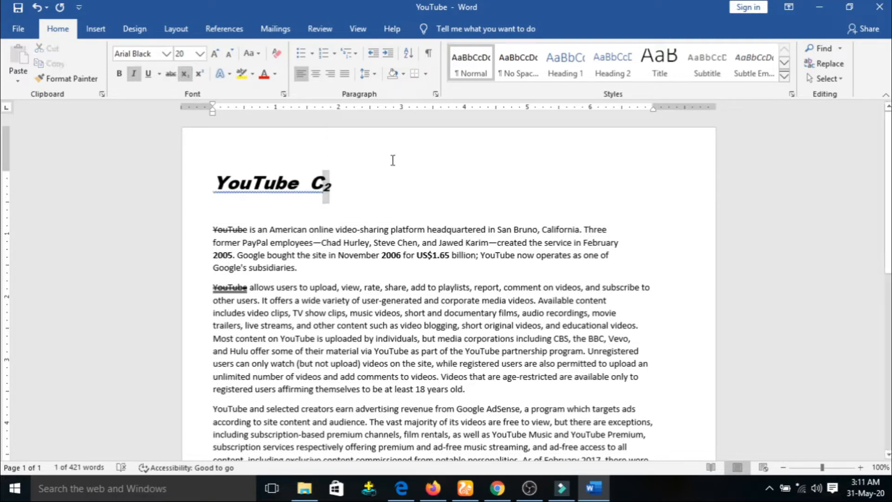
{"action": "left_click", "coordinate": [344, 190]}
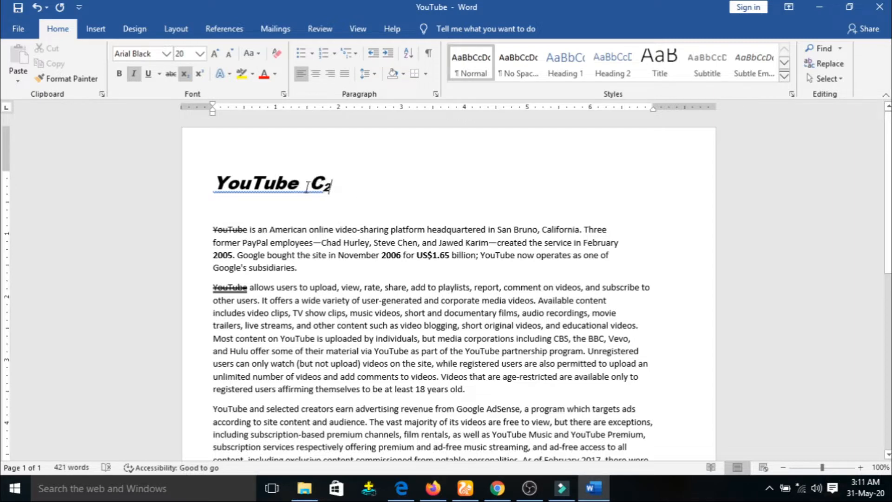
Replace the "C2" after the title with "652" and format its final 2 as superscript.
{"action": "left_click_drag", "start_coordinate": [341, 185], "coordinate": [308, 179]}
{"action": "key", "text": "BackSpace"}
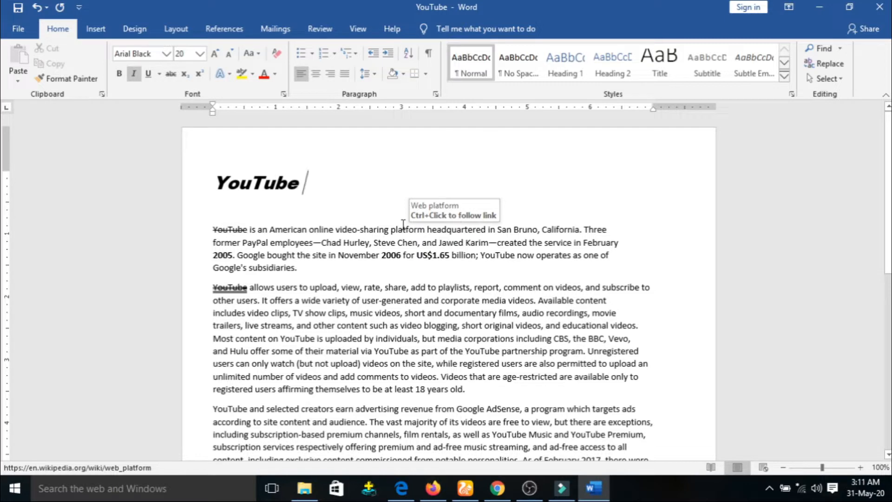
{"action": "type", "text": "65"}
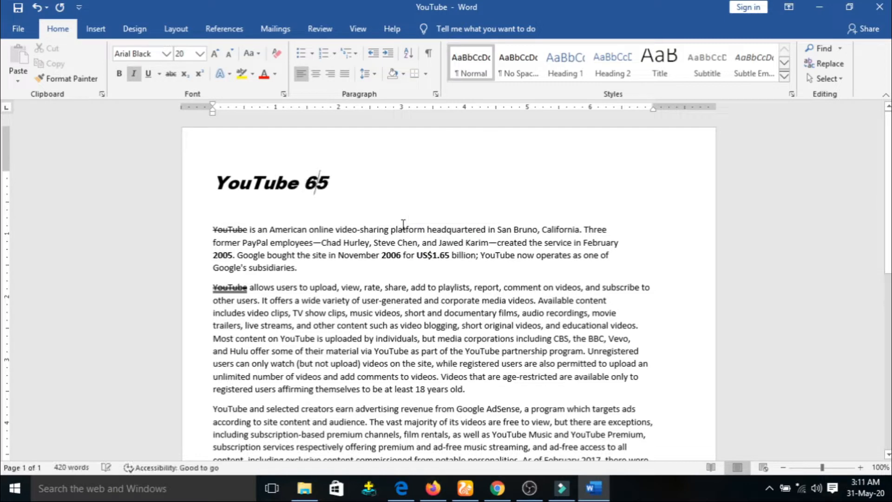
{"action": "type", "text": "2"}
{"action": "left_click_drag", "start_coordinate": [343, 180], "coordinate": [333, 175]}
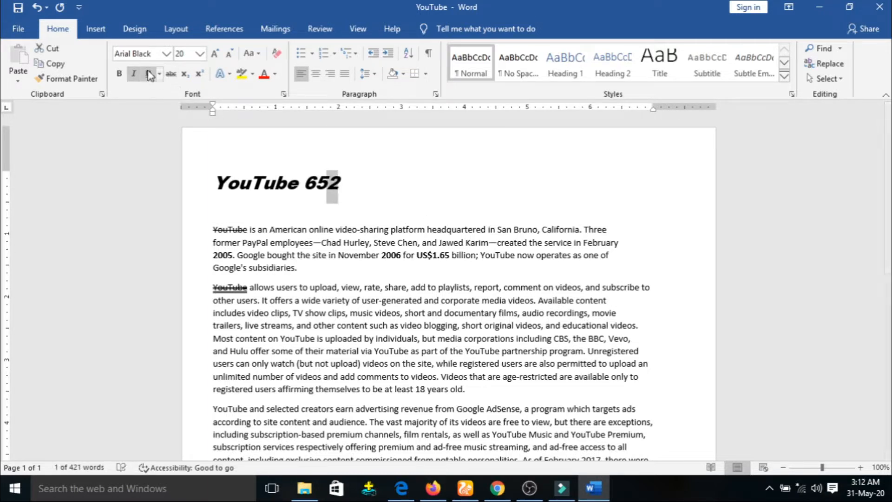
{"action": "left_click", "coordinate": [199, 74]}
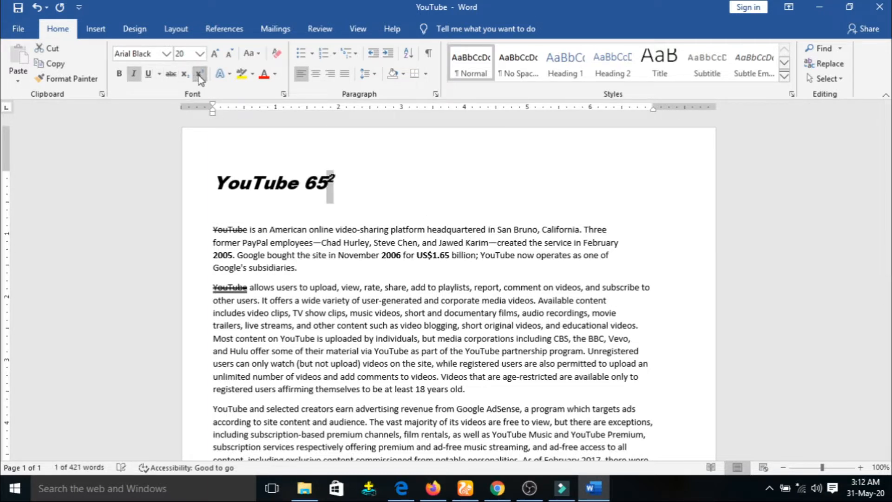
Enclose the 65 in parentheses before its superscript 2, and delete the whole expression from the title line.
{"action": "left_click", "coordinate": [358, 184]}
{"action": "left_click", "coordinate": [335, 187]}
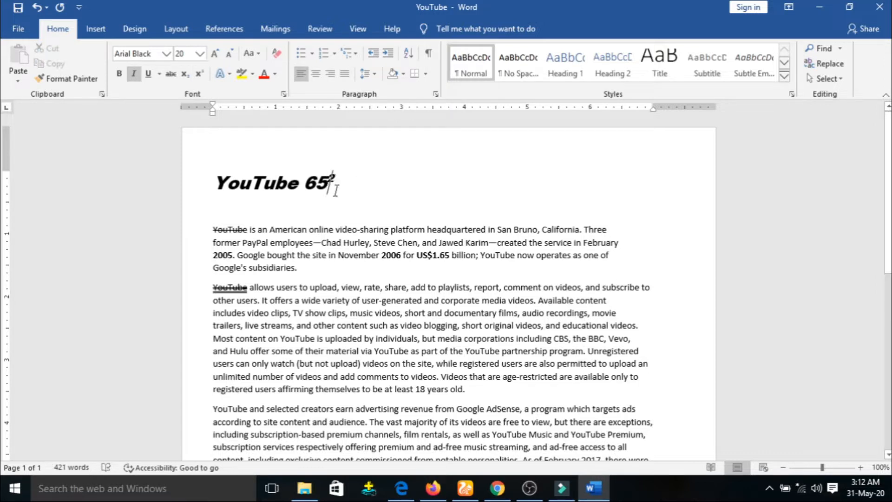
{"action": "type", "text": ")"}
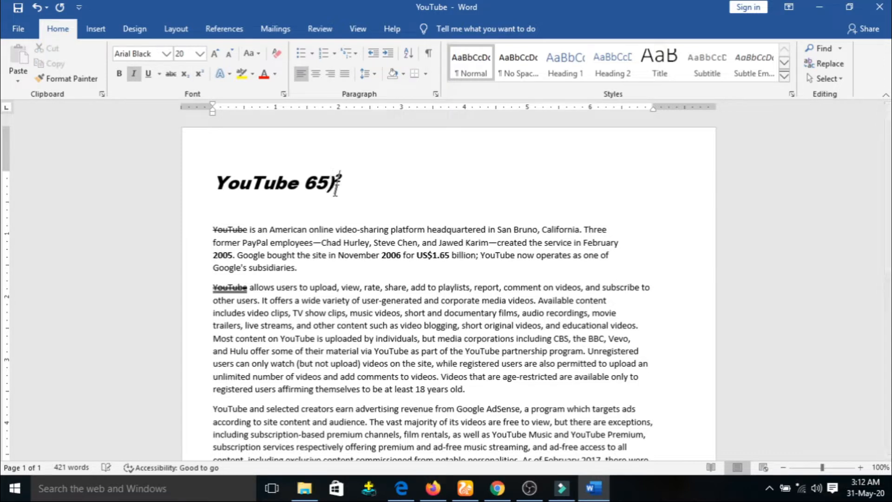
{"action": "key", "text": "Left"}
{"action": "key", "text": "Left"}
{"action": "key", "text": "Left"}
{"action": "type", "text": "("}
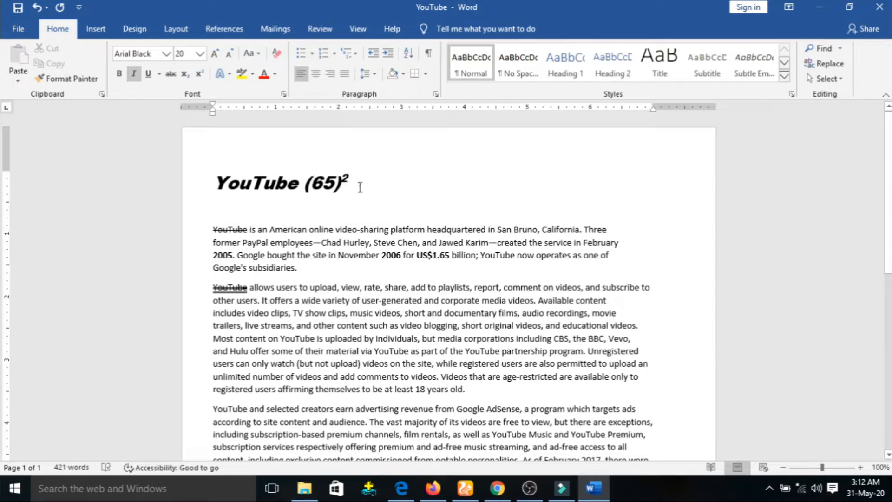
{"action": "left_click_drag", "start_coordinate": [350, 181], "coordinate": [309, 184]}
{"action": "key", "text": "Delete"}
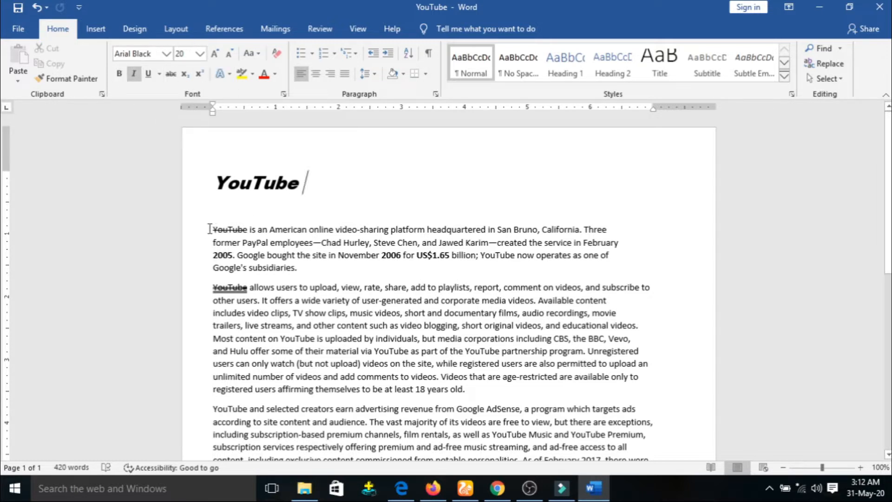
Increase the font size of the entire first body paragraph stepwise to 18.
{"action": "left_click_drag", "start_coordinate": [213, 229], "coordinate": [301, 270]}
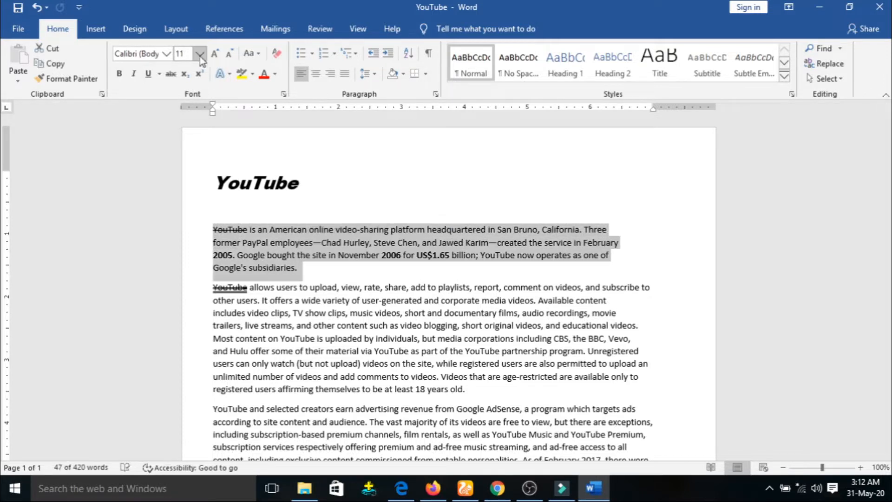
{"action": "left_click", "coordinate": [200, 54]}
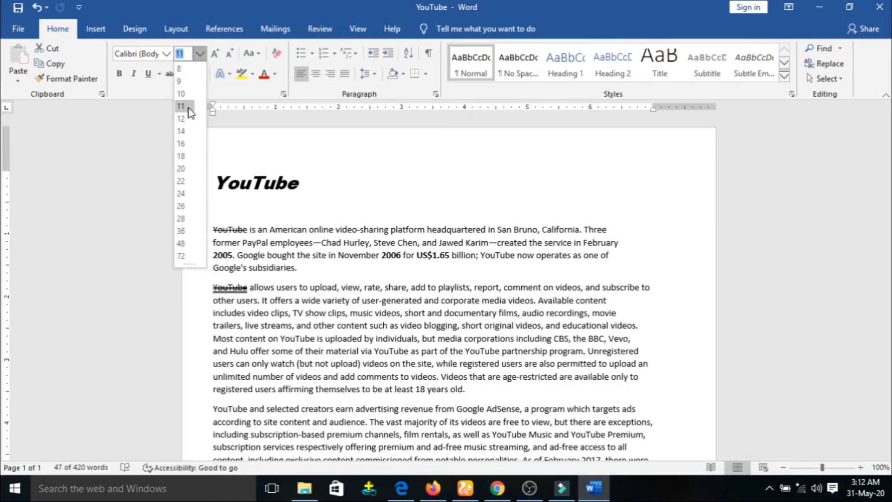
{"action": "left_click", "coordinate": [387, 147]}
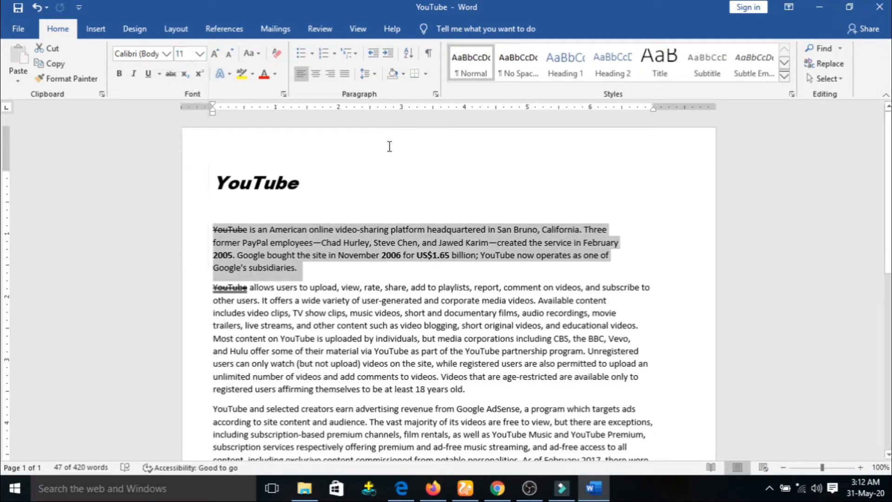
{"action": "left_click", "coordinate": [216, 54]}
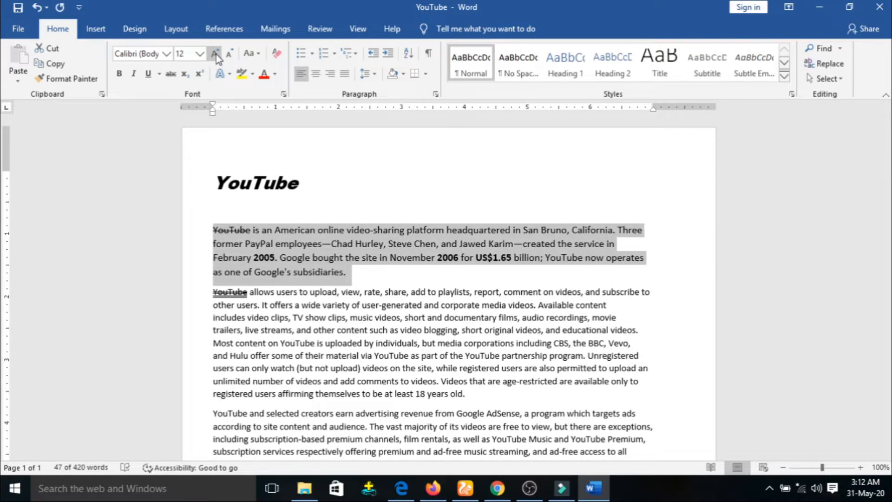
{"action": "left_click", "coordinate": [216, 54]}
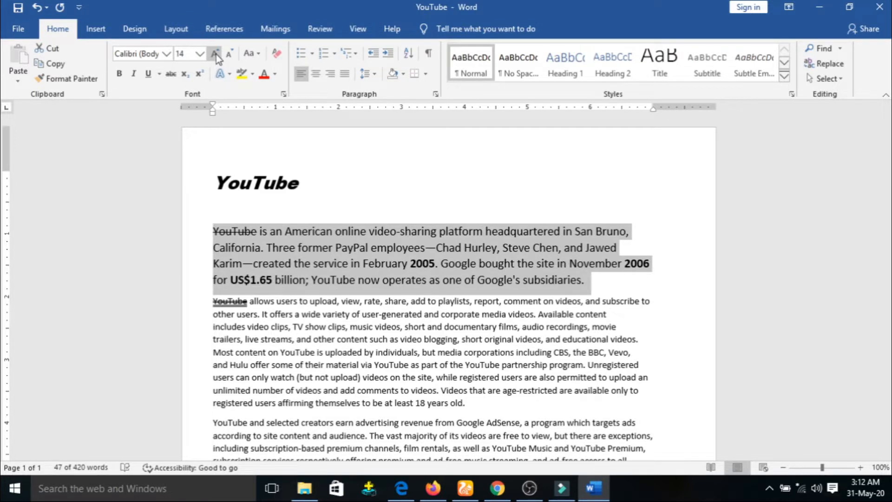
{"action": "left_click", "coordinate": [216, 54]}
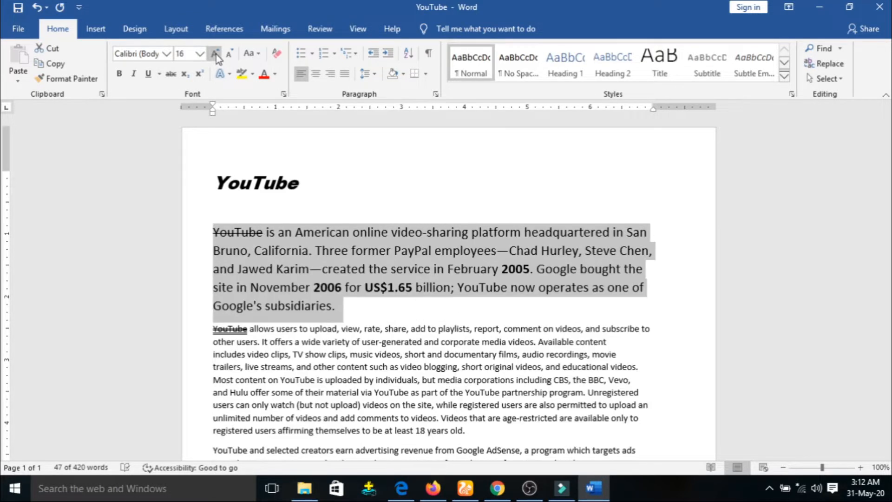
{"action": "left_click", "coordinate": [216, 55]}
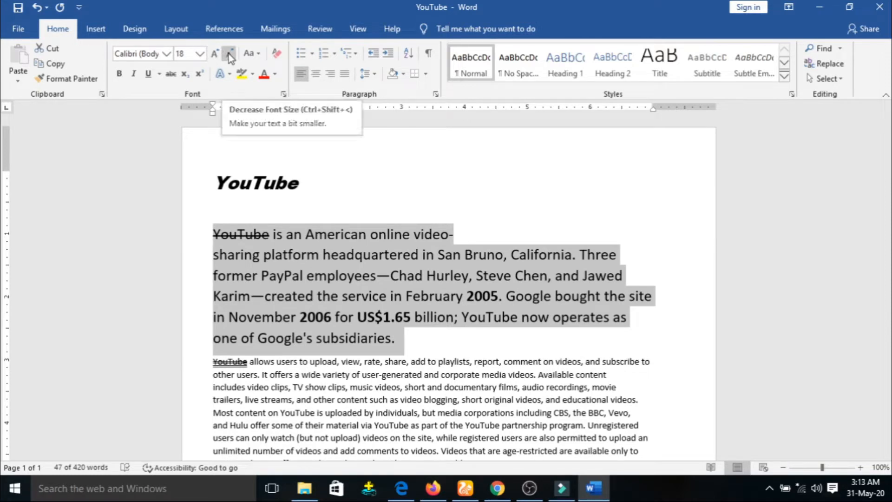
Decrease the first body paragraph's font size stepwise to 11.
{"action": "left_click", "coordinate": [230, 56]}
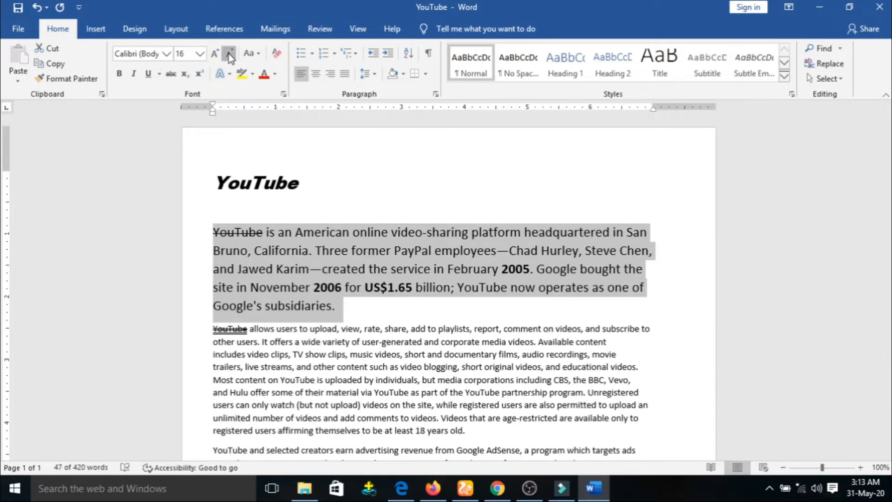
{"action": "left_click", "coordinate": [229, 54]}
{"action": "left_click", "coordinate": [229, 53]}
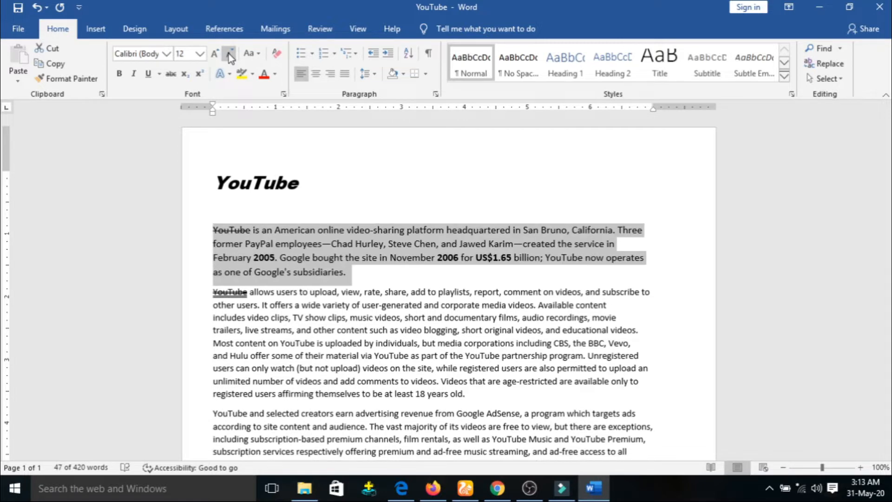
{"action": "left_click", "coordinate": [229, 53]}
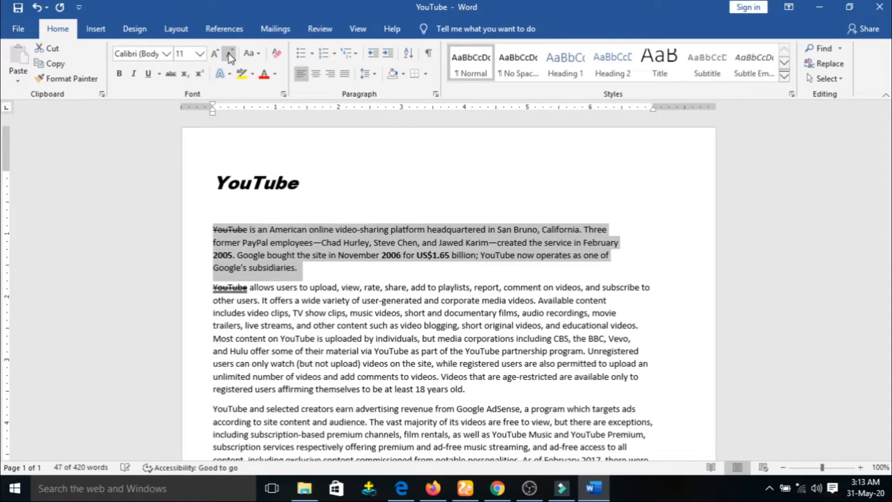
Set the text outline color to dark blue at the end of the YouTube title line.
{"action": "left_click", "coordinate": [419, 189]}
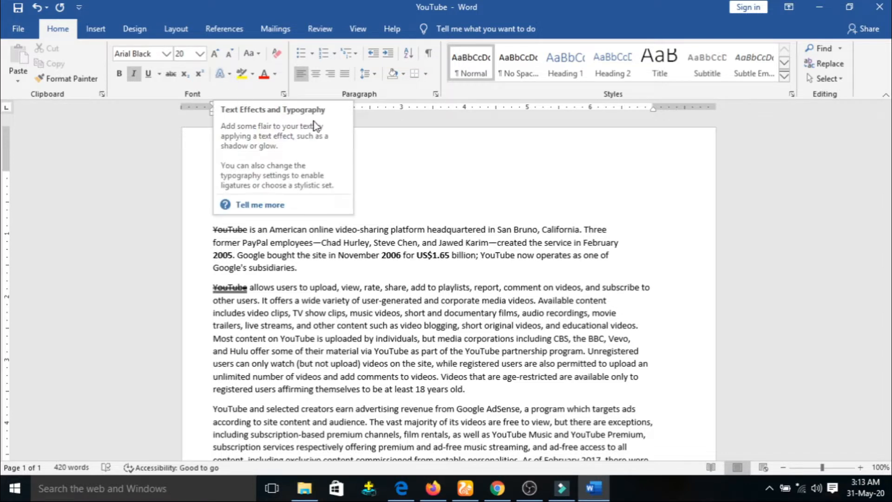
{"action": "left_click", "coordinate": [222, 74]}
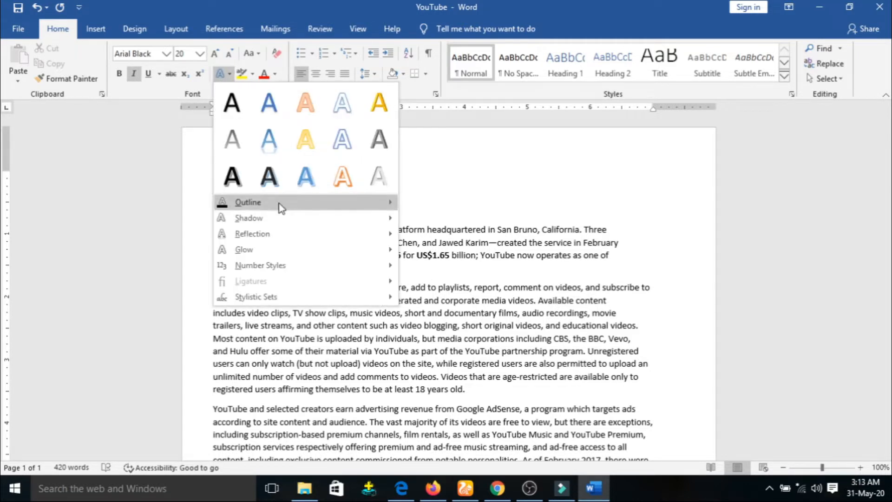
{"action": "mouse_move", "coordinate": [371, 202]}
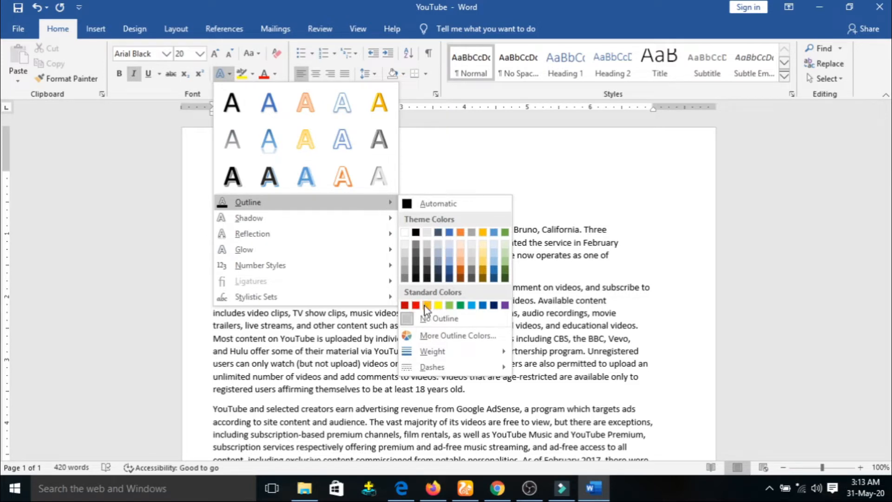
{"action": "left_click", "coordinate": [494, 305]}
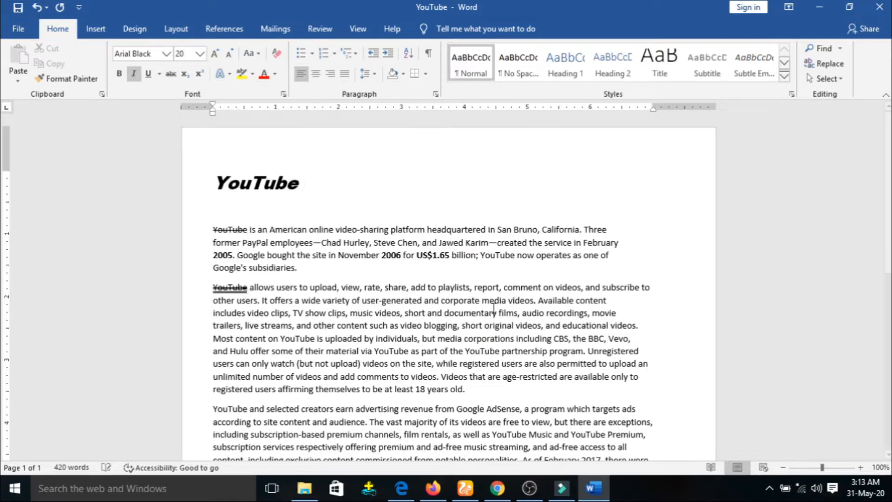
Apply the gold preset text effect from the first row to the YouTube title and set its outline color to red.
{"action": "left_click_drag", "start_coordinate": [311, 186], "coordinate": [214, 173]}
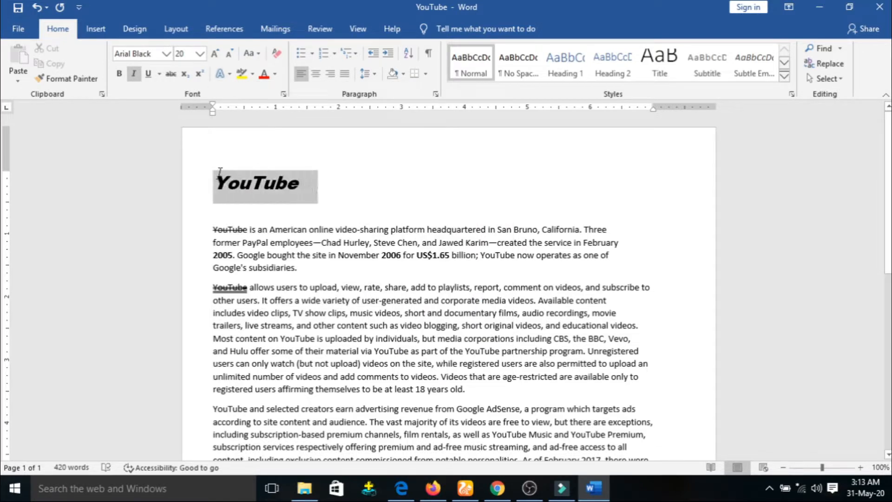
{"action": "left_click", "coordinate": [227, 76]}
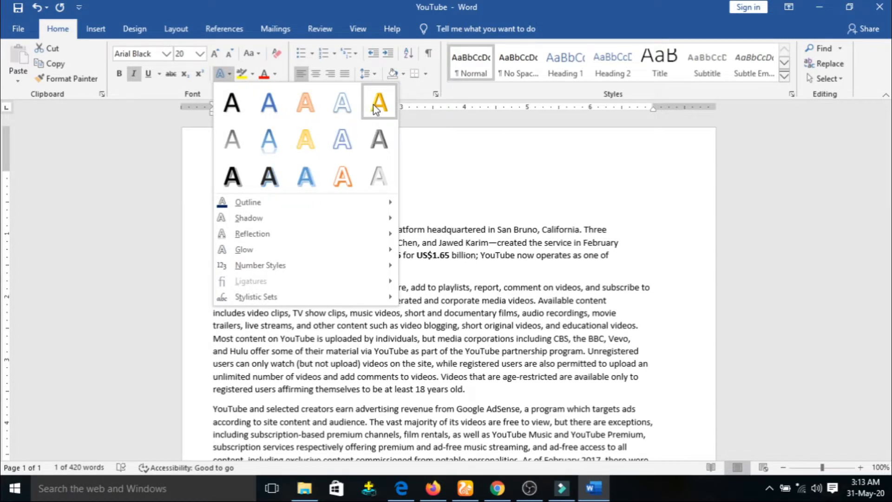
{"action": "left_click", "coordinate": [376, 108]}
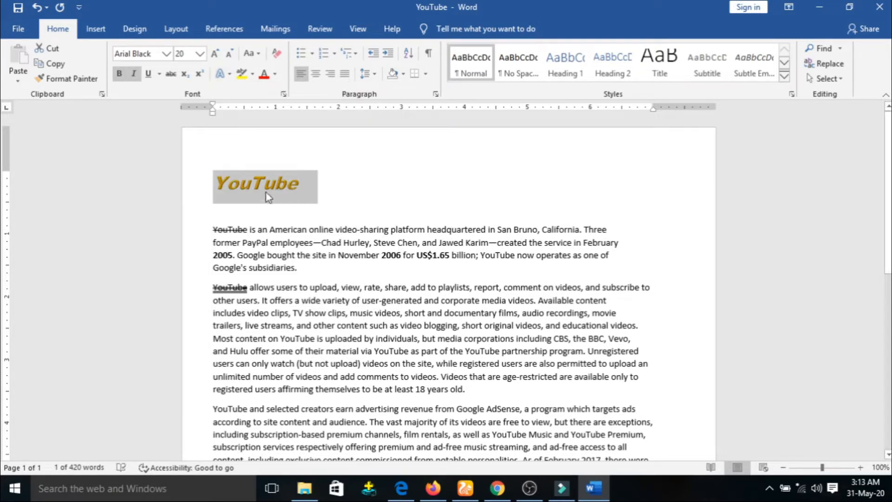
{"action": "left_click", "coordinate": [230, 74]}
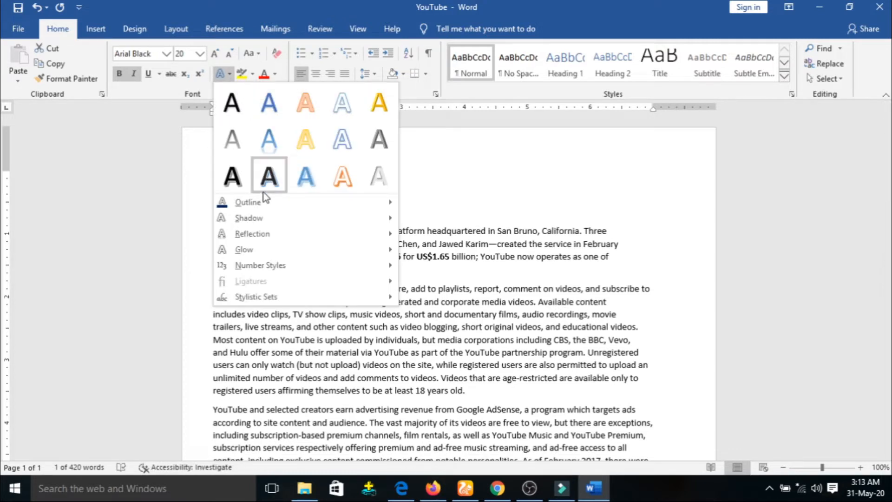
{"action": "mouse_move", "coordinate": [326, 202]}
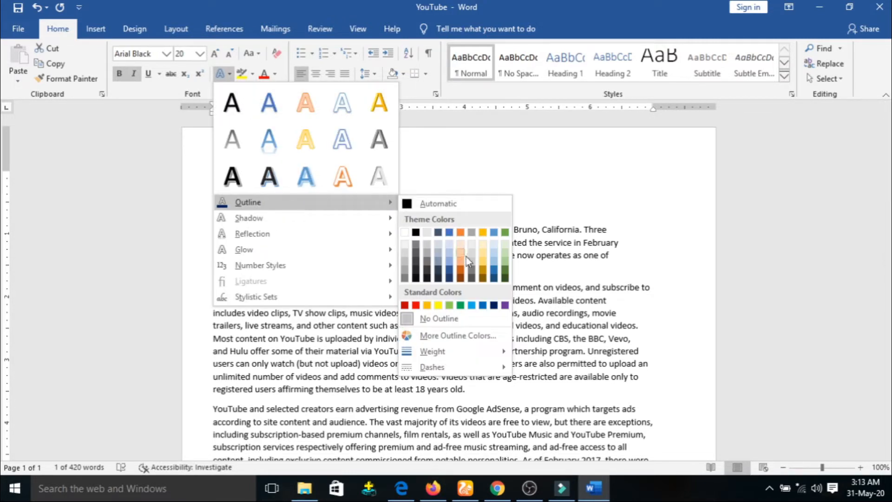
{"action": "left_click", "coordinate": [415, 304]}
{"action": "left_click", "coordinate": [372, 177]}
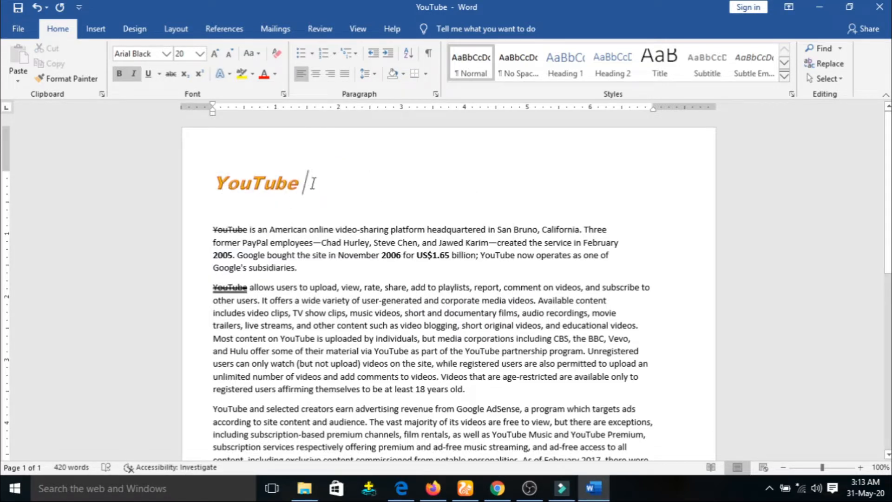
Increase the font size of the YouTube title stepwise to 90.
{"action": "left_click_drag", "start_coordinate": [308, 185], "coordinate": [219, 168]}
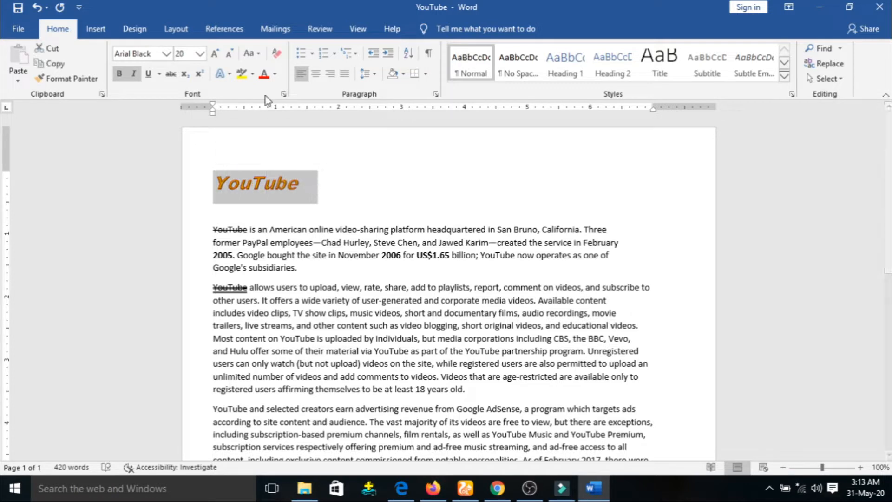
{"action": "left_click", "coordinate": [215, 54]}
{"action": "left_click", "coordinate": [215, 54]}
{"action": "left_click", "coordinate": [216, 55]}
{"action": "left_click", "coordinate": [215, 55]}
{"action": "left_click", "coordinate": [215, 55]}
{"action": "left_click", "coordinate": [215, 54]}
{"action": "left_click", "coordinate": [215, 54]}
{"action": "left_click", "coordinate": [215, 55]}
{"action": "left_click", "coordinate": [215, 54]}
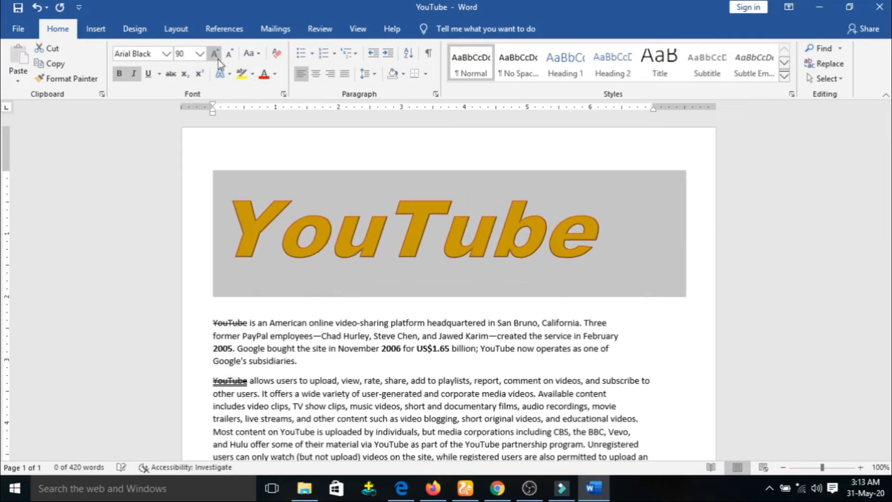
{"action": "left_click", "coordinate": [479, 166]}
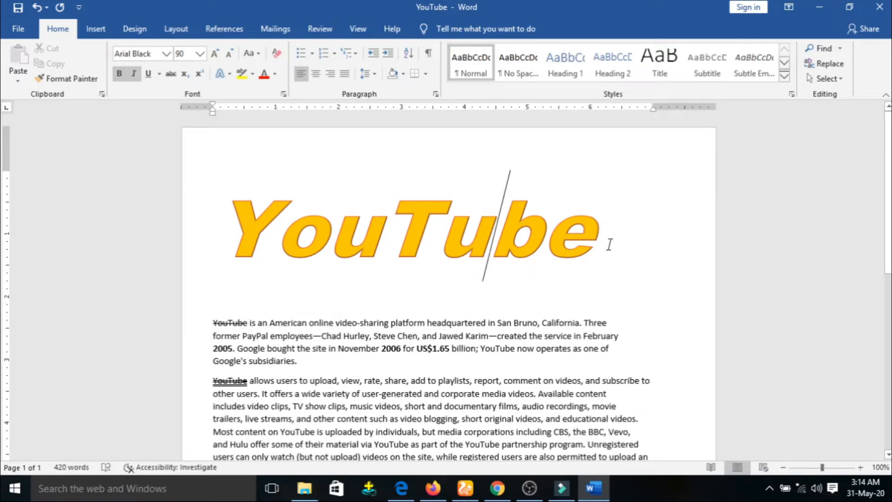
Give the YouTube title the first outer shadow and the first reflection variation.
{"action": "left_click", "coordinate": [230, 75]}
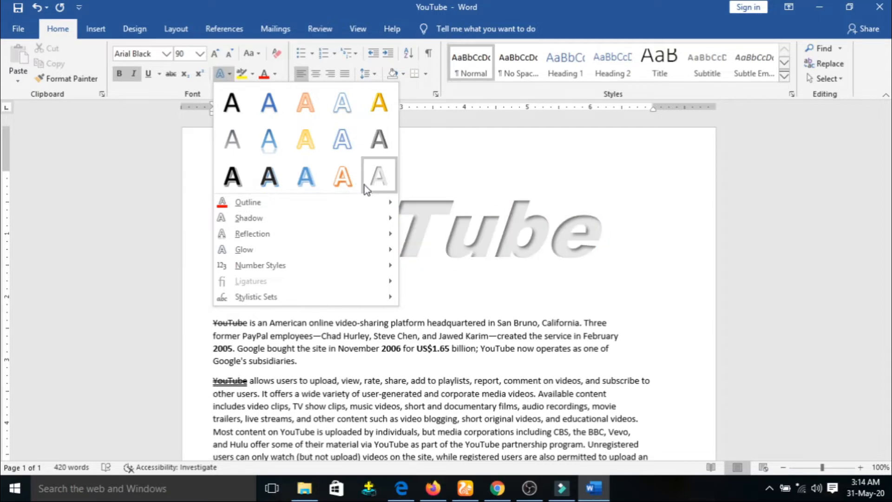
{"action": "mouse_move", "coordinate": [280, 222]}
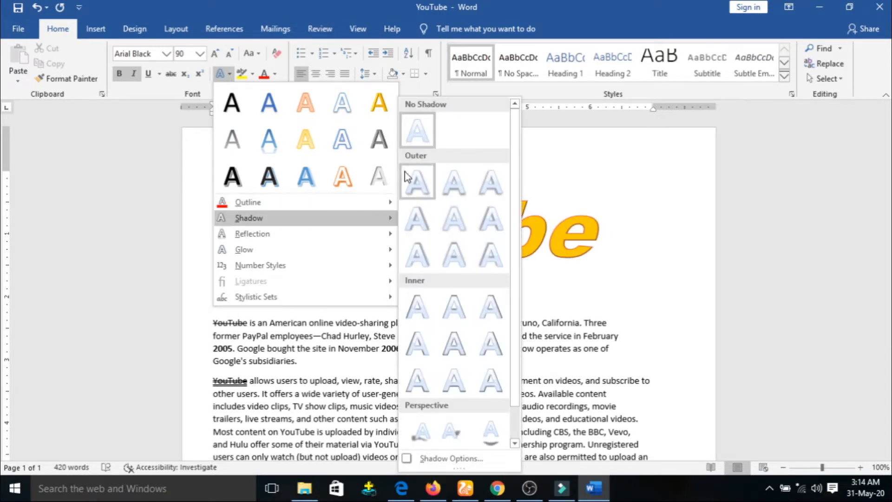
{"action": "left_click", "coordinate": [423, 186]}
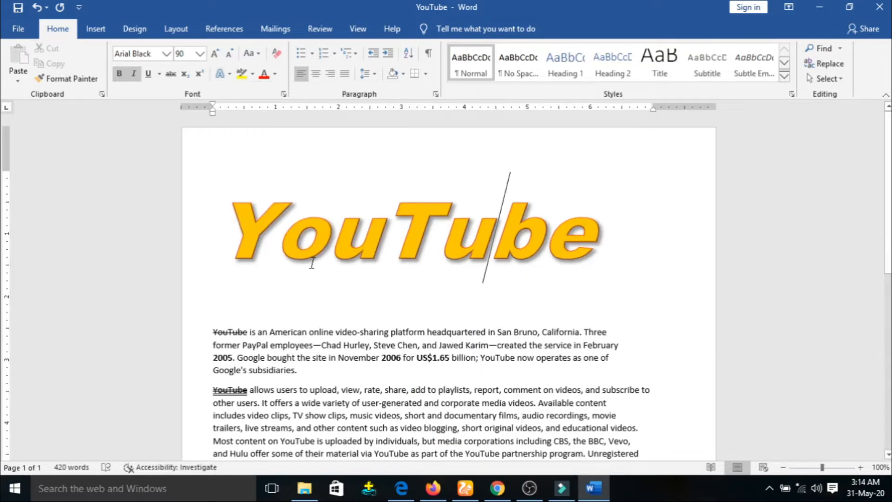
{"action": "left_click", "coordinate": [232, 77]}
{"action": "mouse_move", "coordinate": [274, 235]}
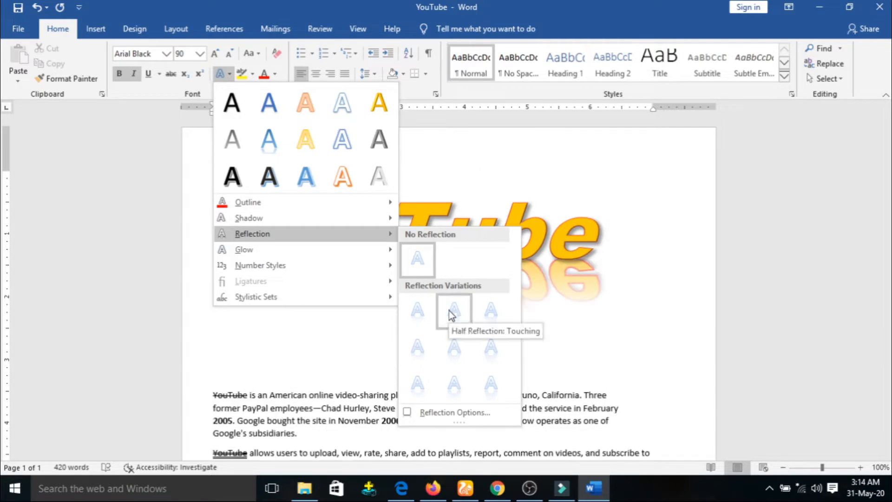
{"action": "left_click", "coordinate": [423, 311]}
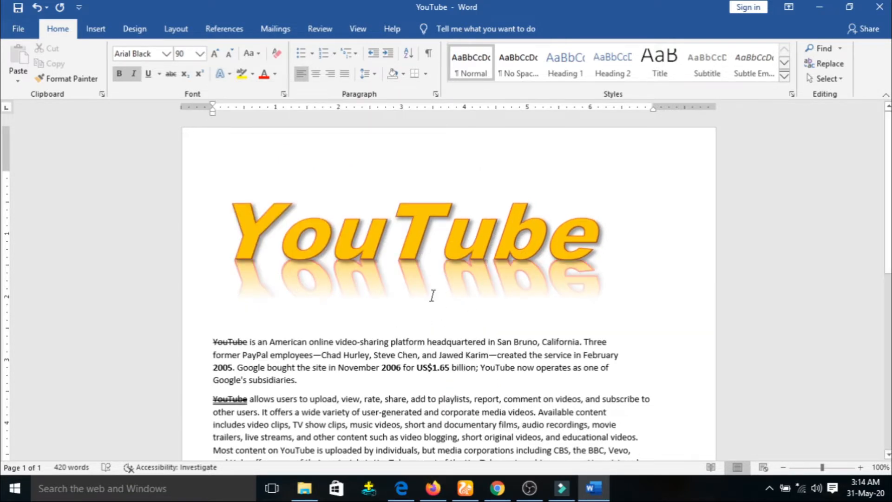
Add the strongest orange glow variation to the YouTube title and set its number style to Tabular Lining.
{"action": "left_click", "coordinate": [230, 74]}
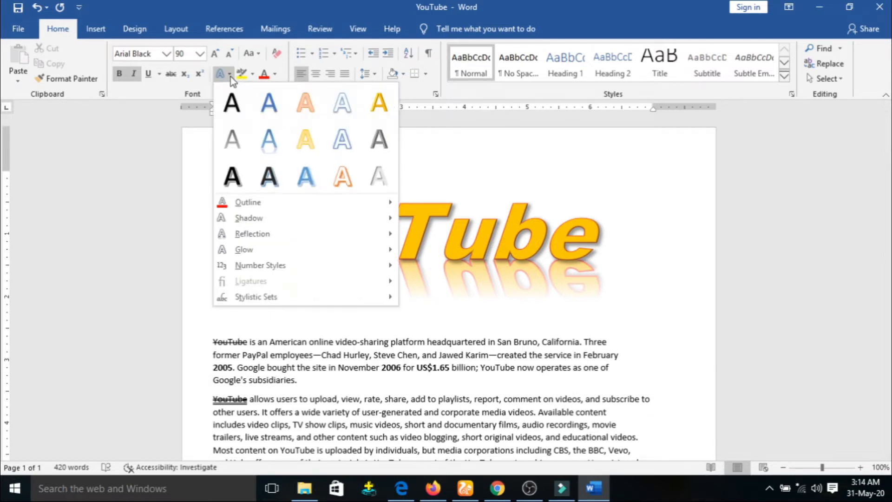
{"action": "mouse_move", "coordinate": [284, 254]}
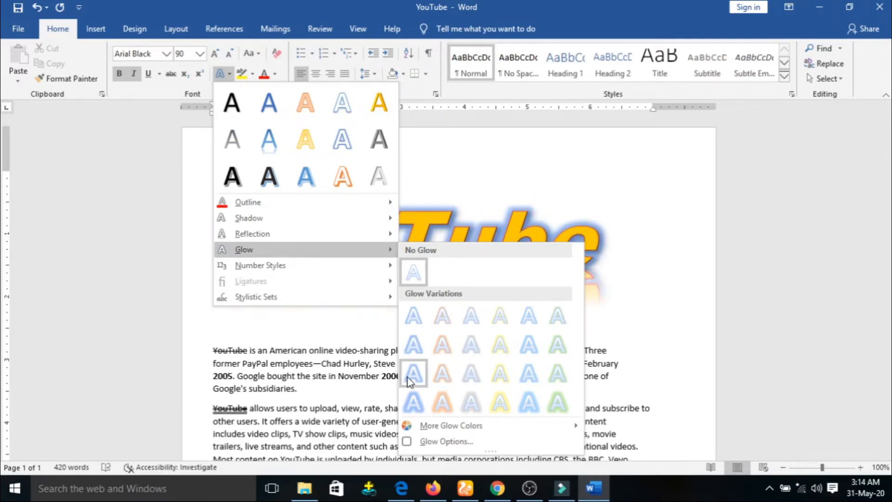
{"action": "left_click", "coordinate": [442, 403]}
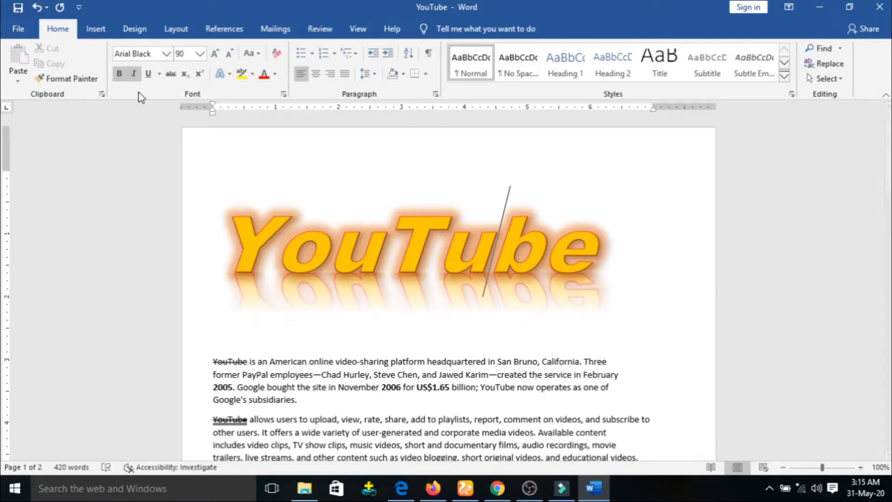
{"action": "left_click", "coordinate": [230, 74]}
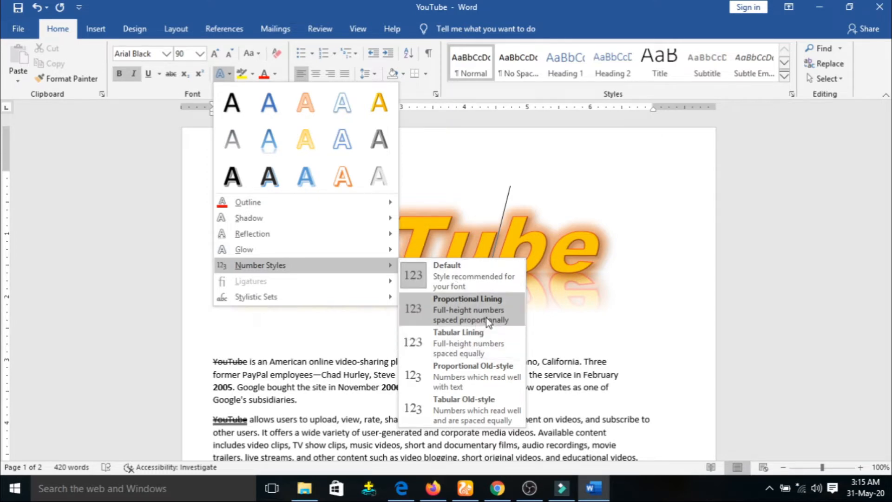
{"action": "left_click", "coordinate": [469, 333]}
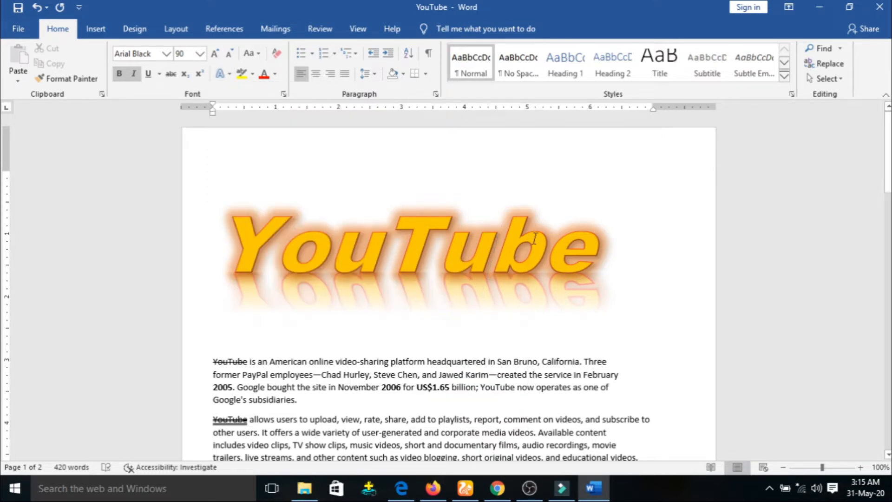
Set the number style of 2005 in the first body paragraph to Proportional Old-style and its ligatures to None.
{"action": "double_click", "coordinate": [229, 387]}
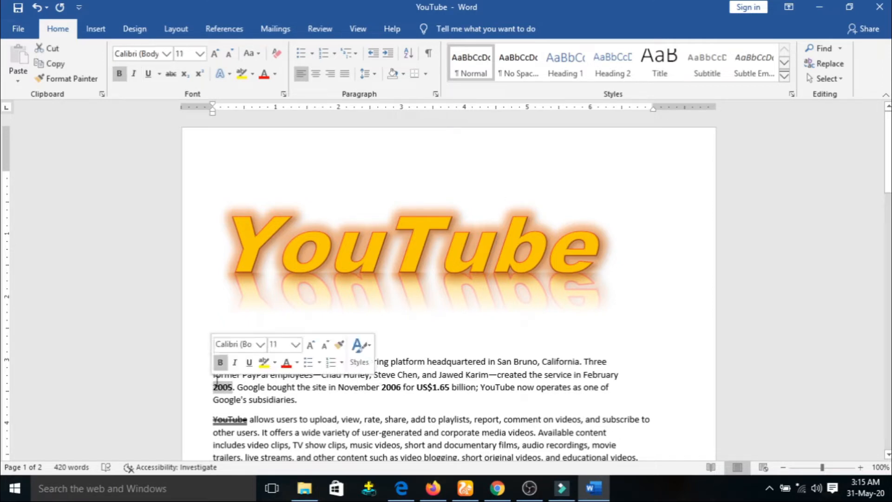
{"action": "left_click", "coordinate": [227, 76]}
{"action": "mouse_move", "coordinate": [269, 265]}
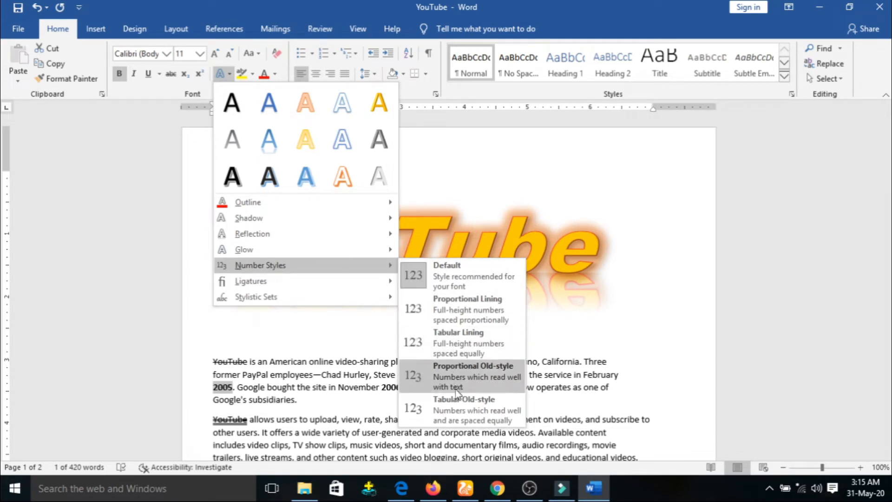
{"action": "left_click", "coordinate": [440, 369]}
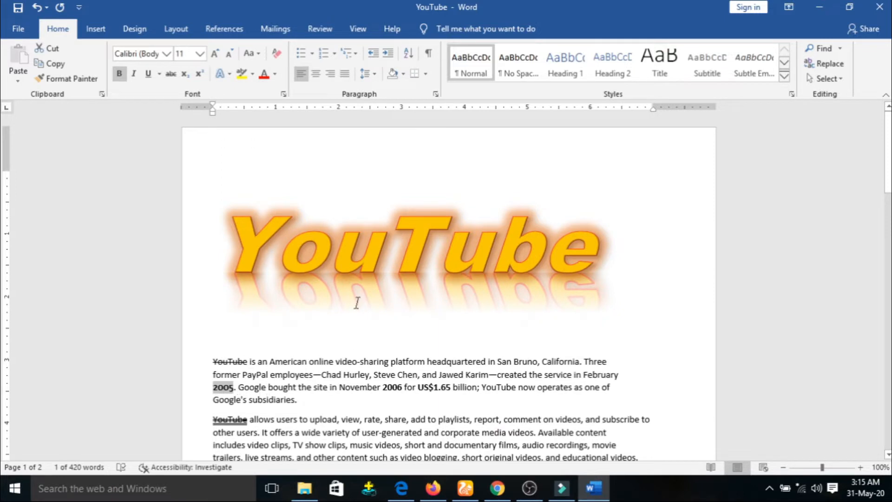
{"action": "left_click", "coordinate": [228, 76]}
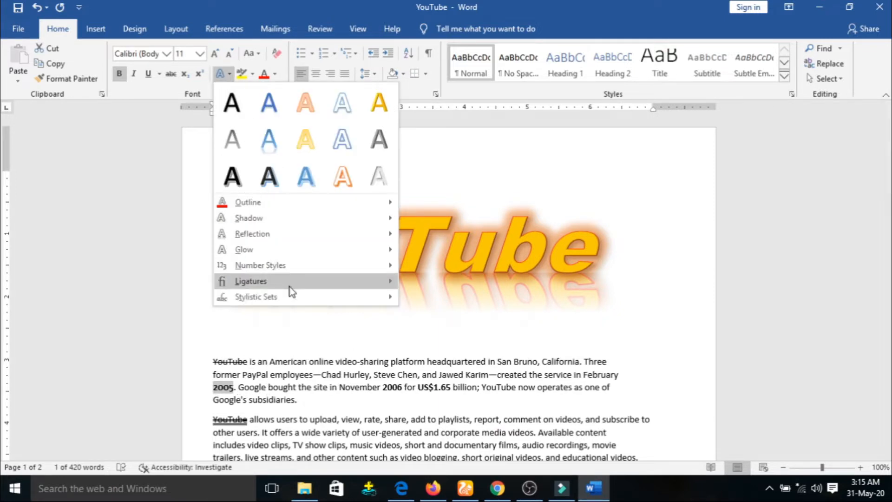
{"action": "mouse_move", "coordinate": [289, 286]}
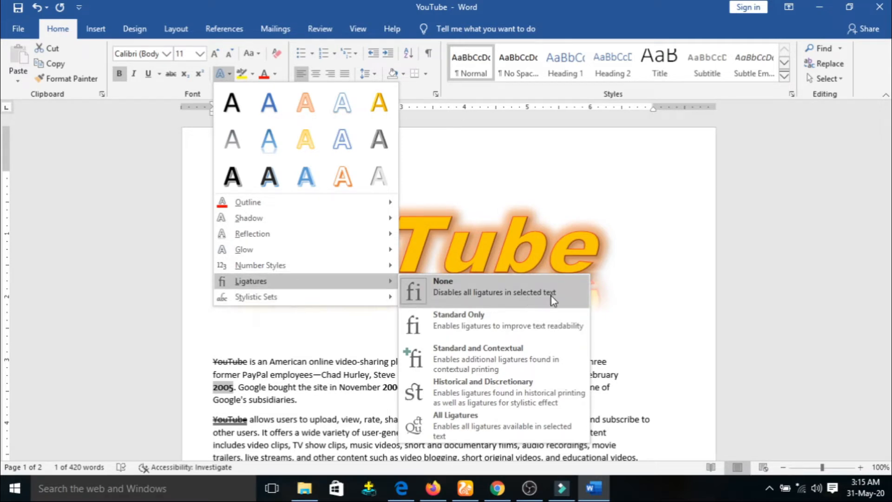
{"action": "left_click", "coordinate": [535, 294]}
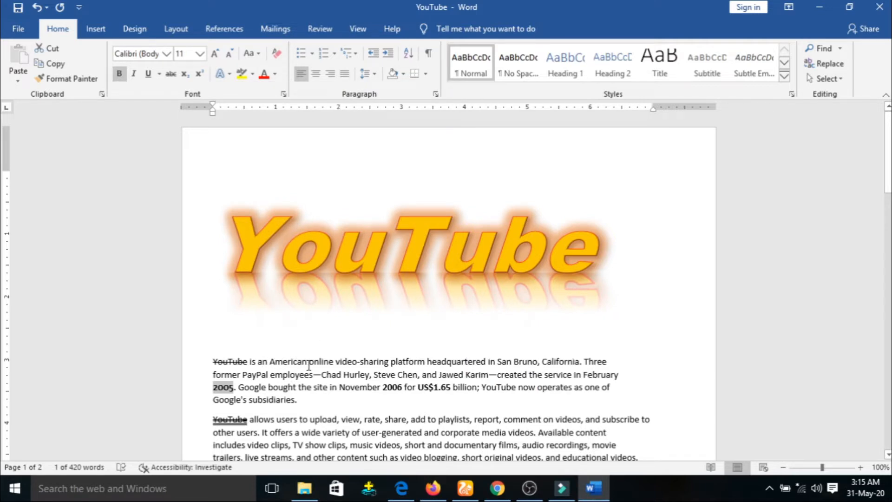
Apply Standard and Contextual ligatures and the Default stylistic set to "YouTube is an American" in the first body paragraph.
{"action": "left_click_drag", "start_coordinate": [309, 366], "coordinate": [266, 350]}
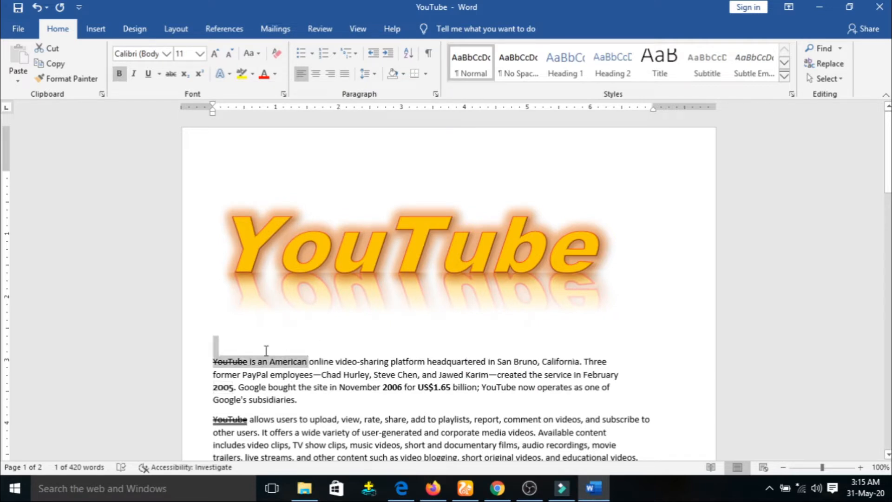
{"action": "left_click", "coordinate": [226, 73]}
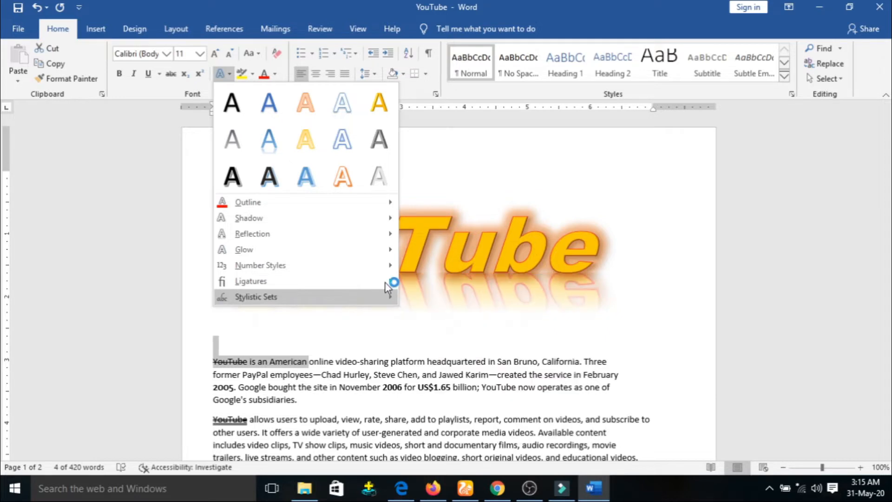
{"action": "mouse_move", "coordinate": [376, 282]}
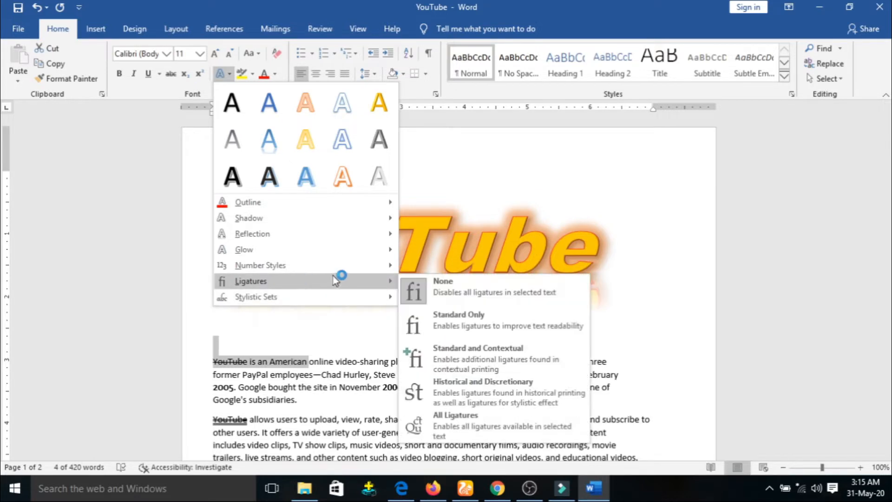
{"action": "left_click", "coordinate": [467, 352]}
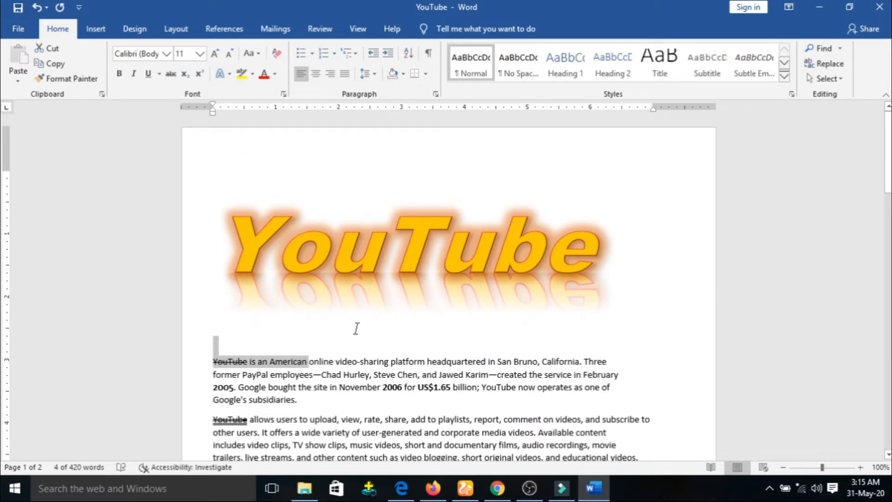
{"action": "left_click", "coordinate": [229, 75]}
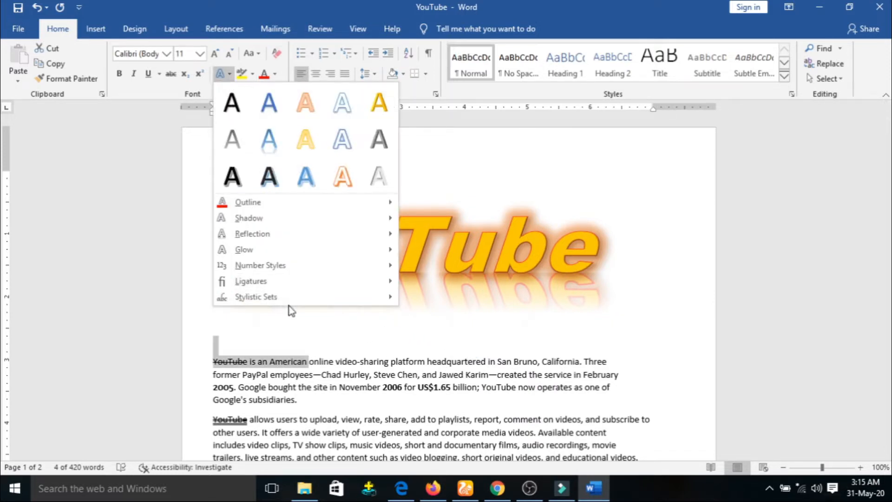
{"action": "mouse_move", "coordinate": [270, 297]}
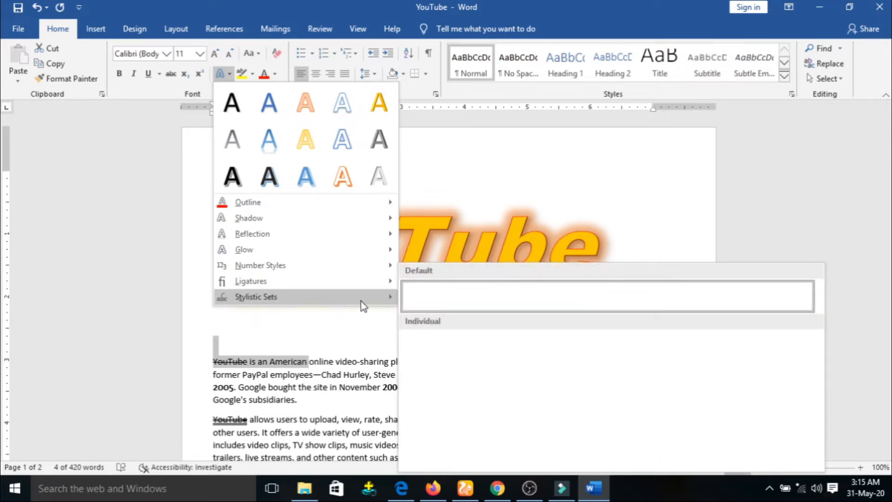
{"action": "left_click", "coordinate": [448, 297]}
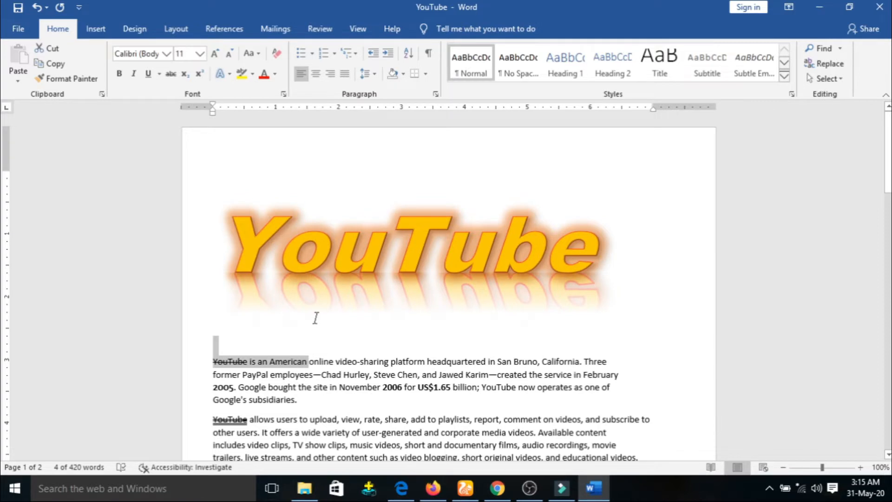
{"action": "left_click", "coordinate": [297, 310]}
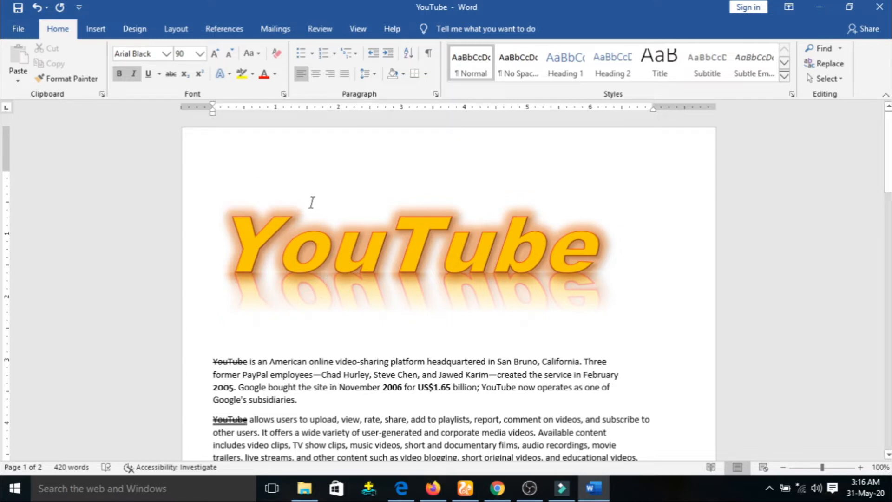
Highlight the first line of the first body paragraph in bright green.
{"action": "scroll", "coordinate": [274, 176], "scroll_direction": "down", "scroll_amount": 1}
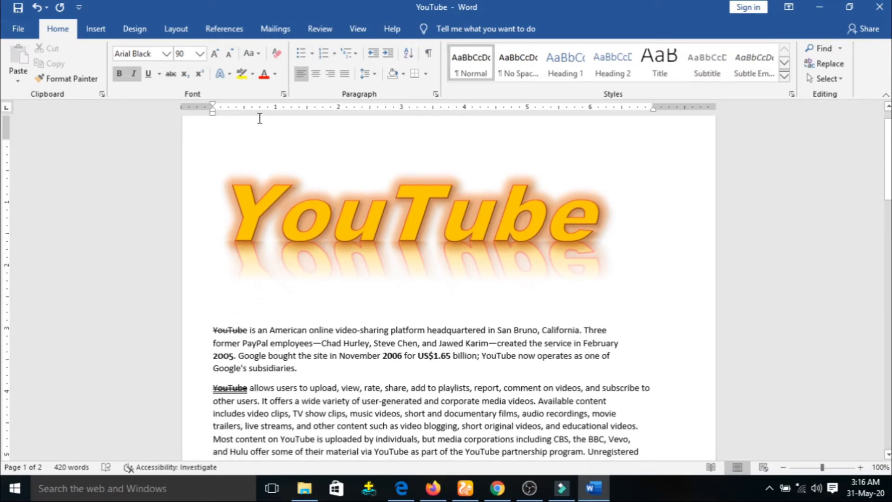
{"action": "left_click_drag", "start_coordinate": [211, 326], "coordinate": [609, 329]}
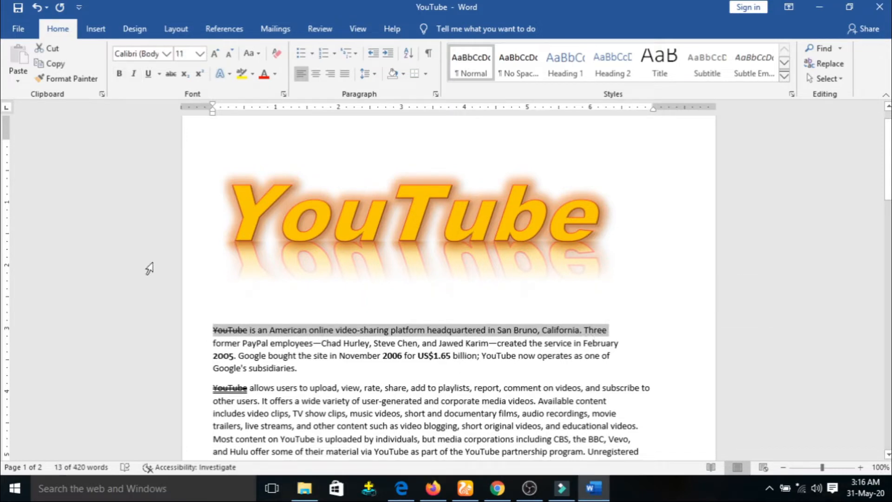
{"action": "left_click", "coordinate": [253, 75]}
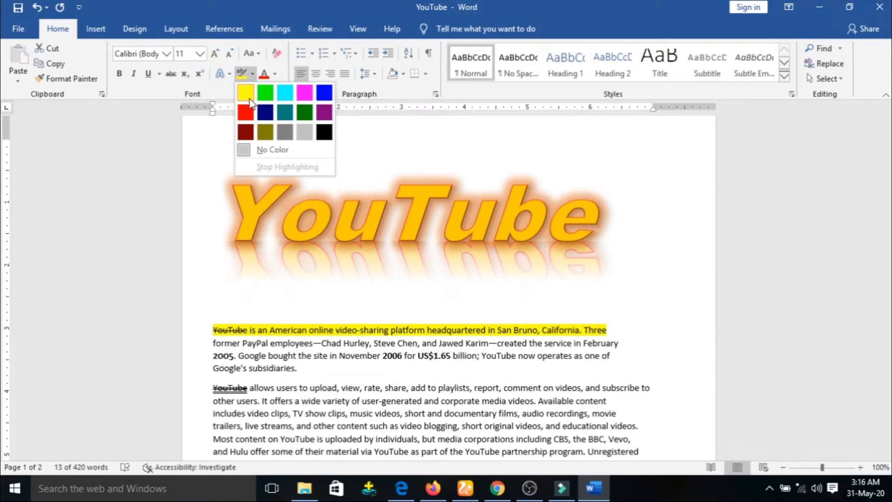
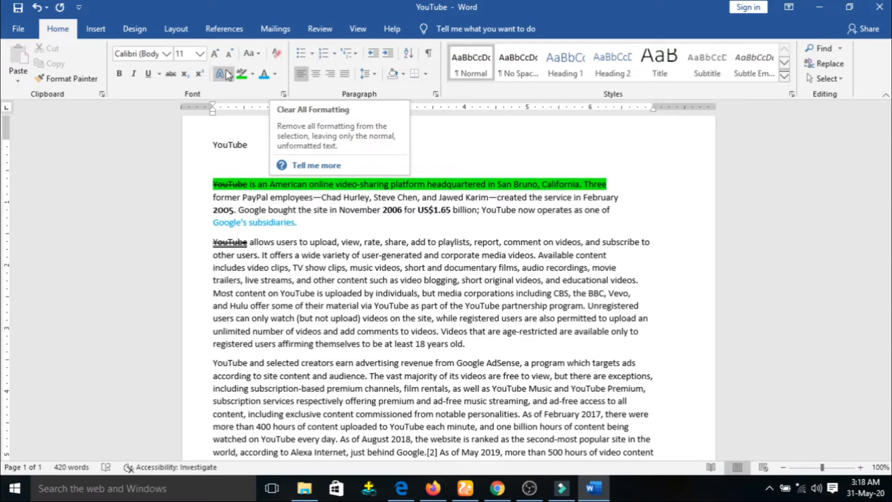
Undo the clearing of the YouTube title's formatting.
{"action": "left_click", "coordinate": [210, 185]}
{"action": "key", "text": "ctrl+z"}
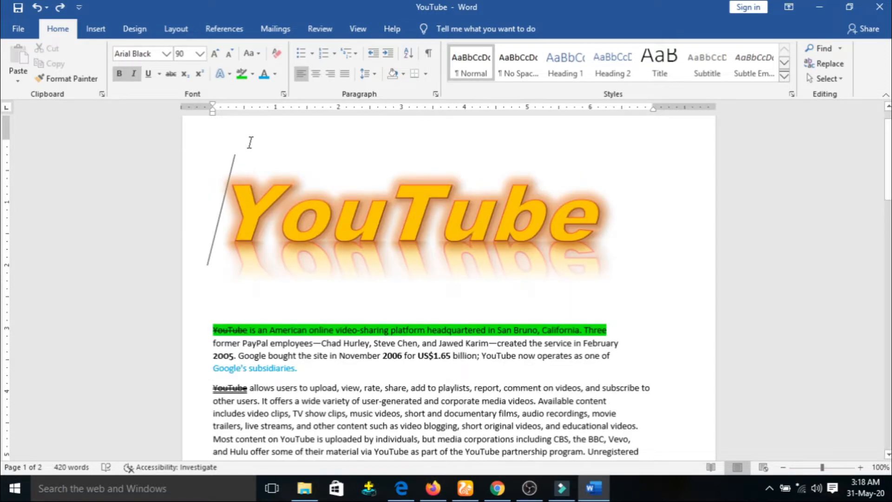
Clear all formatting from the large YouTube title.
{"action": "left_click", "coordinate": [361, 214]}
{"action": "left_click", "coordinate": [277, 53]}
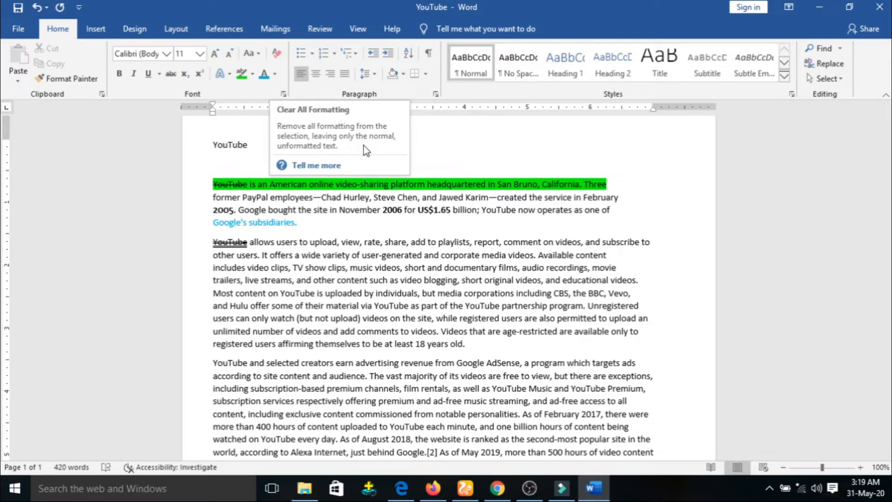
{"action": "left_click", "coordinate": [450, 133]}
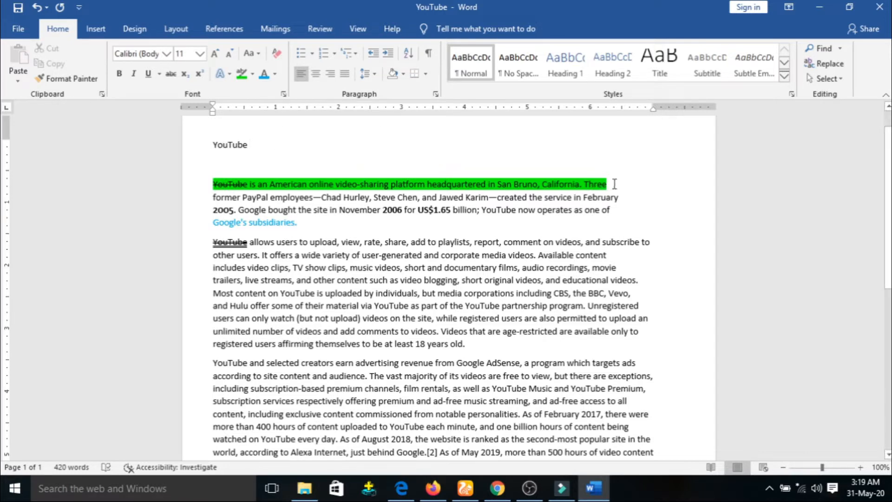
Remove the green highlight from the first line of the first body paragraph by setting its highlight to No Color.
{"action": "left_click_drag", "start_coordinate": [613, 184], "coordinate": [211, 188]}
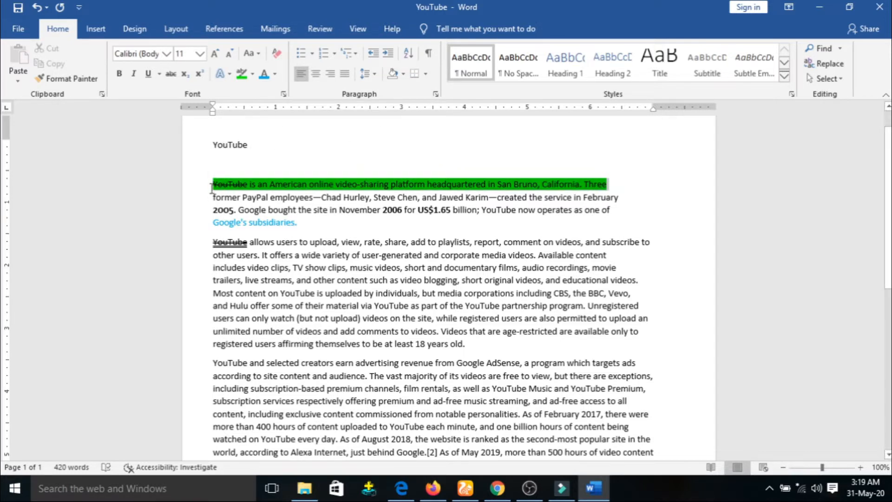
{"action": "left_click", "coordinate": [252, 73]}
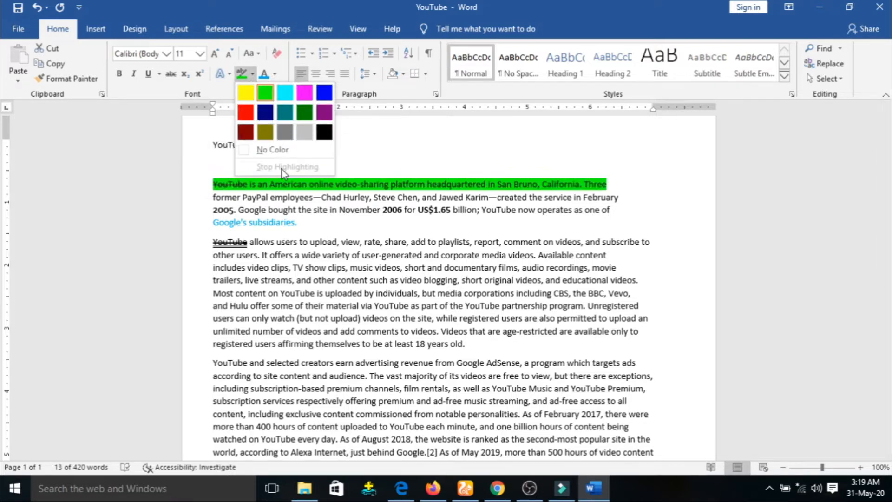
{"action": "left_click", "coordinate": [274, 150]}
{"action": "key", "text": "Left"}
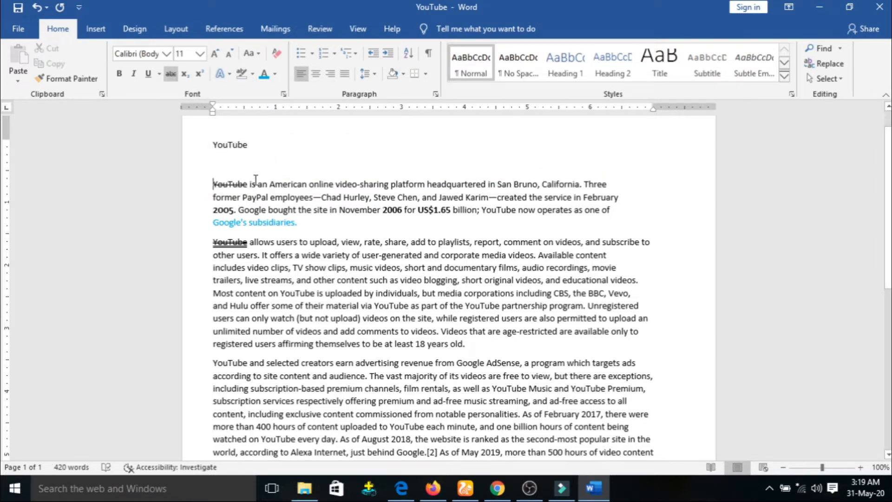
{"action": "left_click_drag", "start_coordinate": [248, 184], "coordinate": [207, 183]}
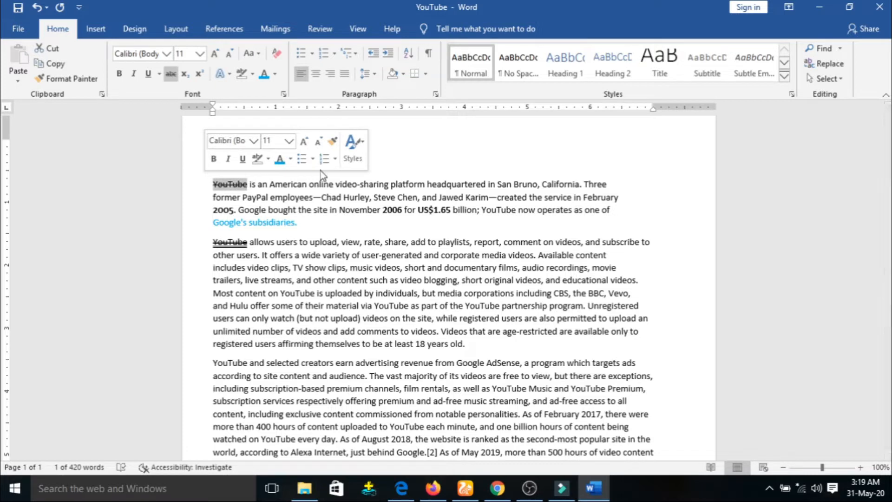
{"action": "left_click", "coordinate": [431, 136]}
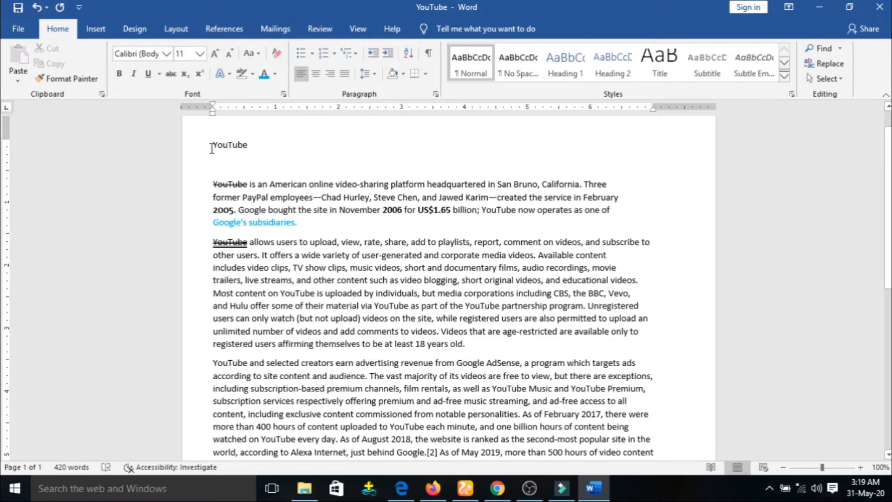
Undo both the highlight removal in the first body paragraph and the clearing of the title's formatting.
{"action": "key", "text": "ctrl+z"}
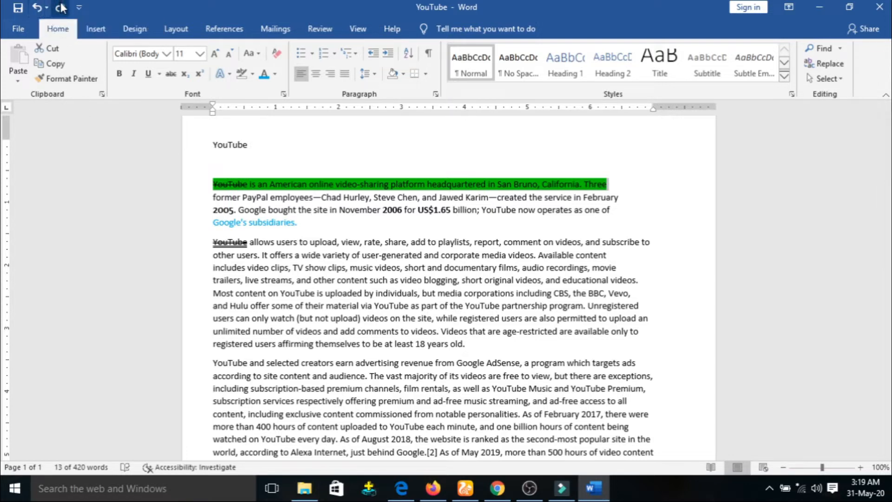
{"action": "left_click", "coordinate": [40, 13]}
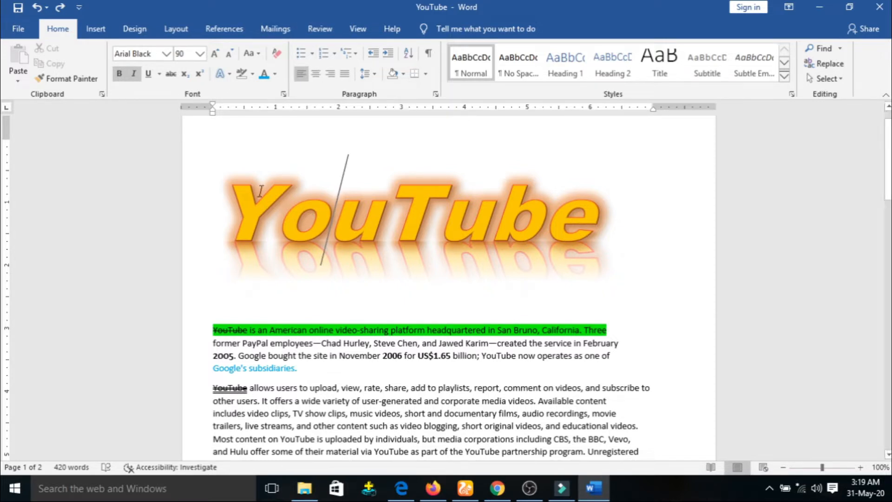
Define a new bullet with the ≈ character from the Symbol font and apply it to the first body paragraph.
{"action": "scroll", "coordinate": [305, 184], "scroll_direction": "down", "scroll_amount": 3}
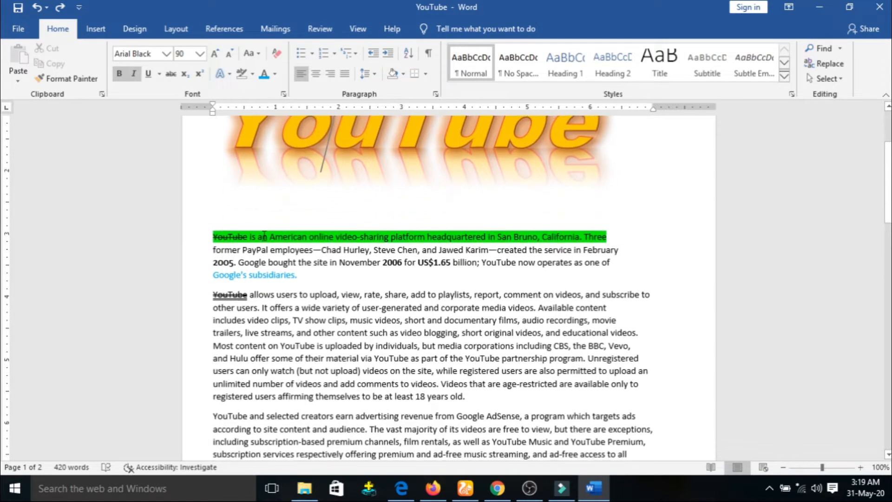
{"action": "left_click", "coordinate": [214, 236]}
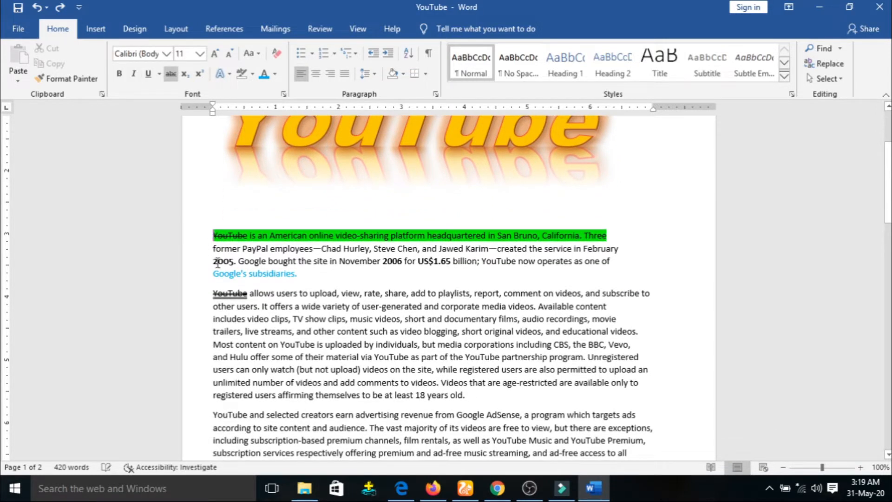
{"action": "left_click", "coordinate": [312, 54]}
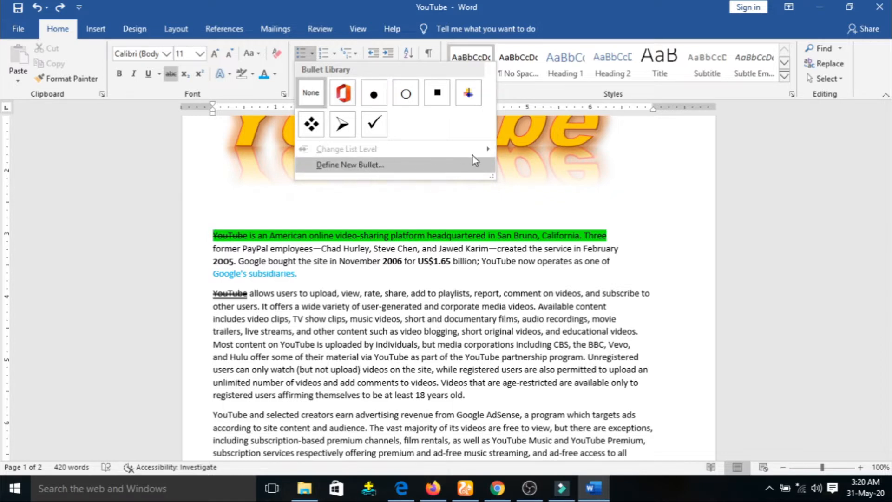
{"action": "left_click", "coordinate": [405, 166]}
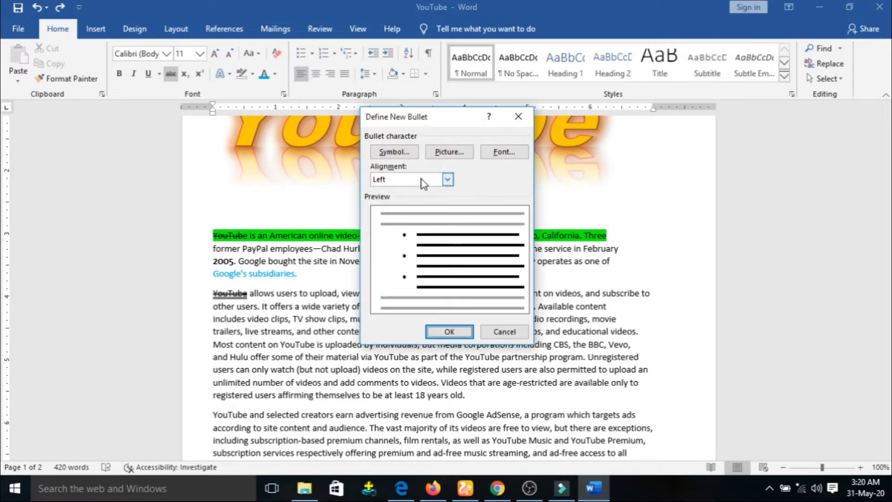
{"action": "left_click", "coordinate": [394, 151]}
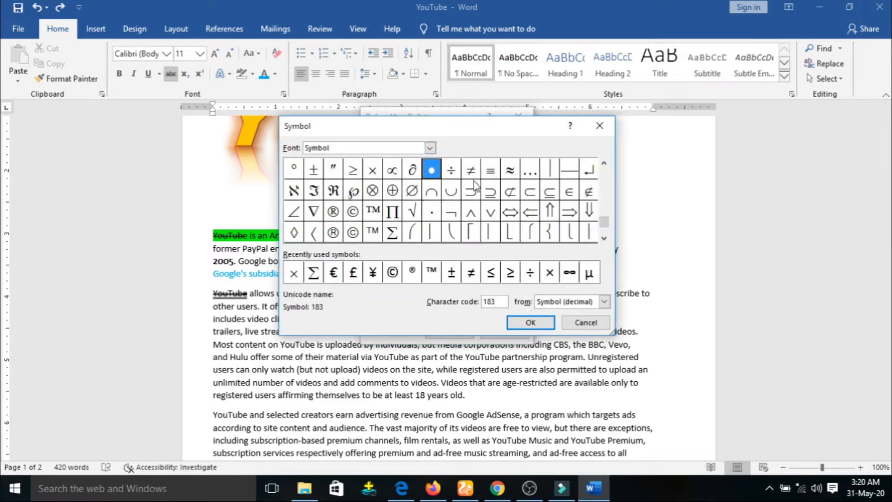
{"action": "left_click", "coordinate": [452, 173]}
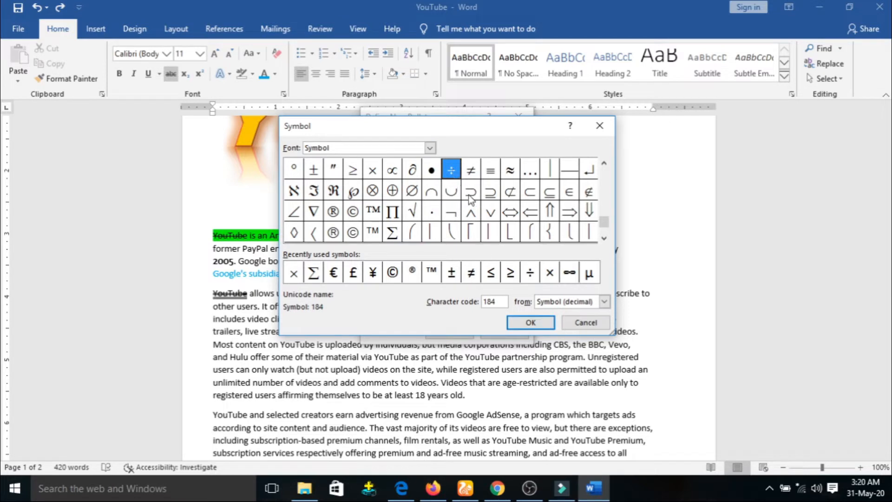
{"action": "left_click", "coordinate": [510, 170]}
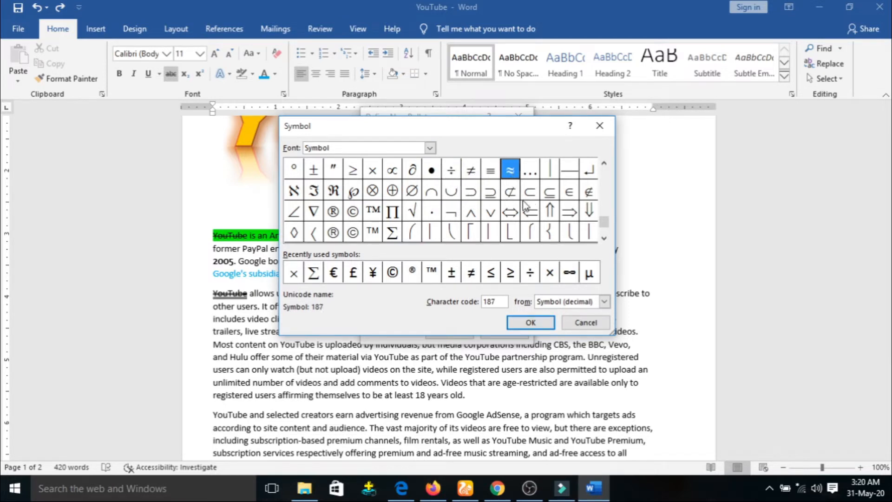
{"action": "left_click", "coordinate": [527, 321]}
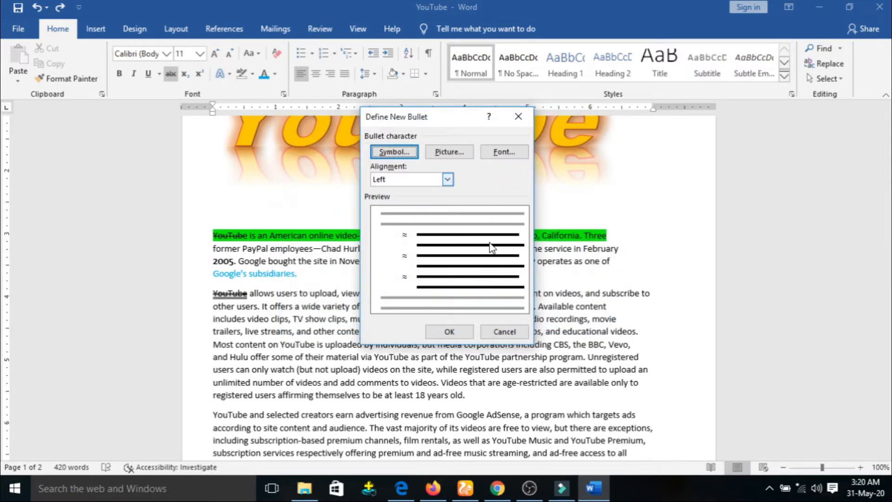
{"action": "left_click", "coordinate": [441, 331]}
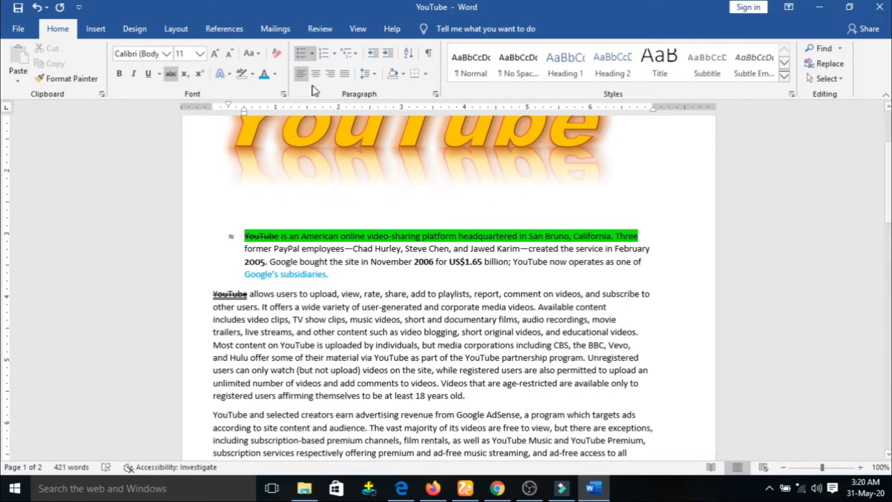
Change the first body paragraph's list level to the second level with the hollow circle bullet.
{"action": "left_click", "coordinate": [312, 53]}
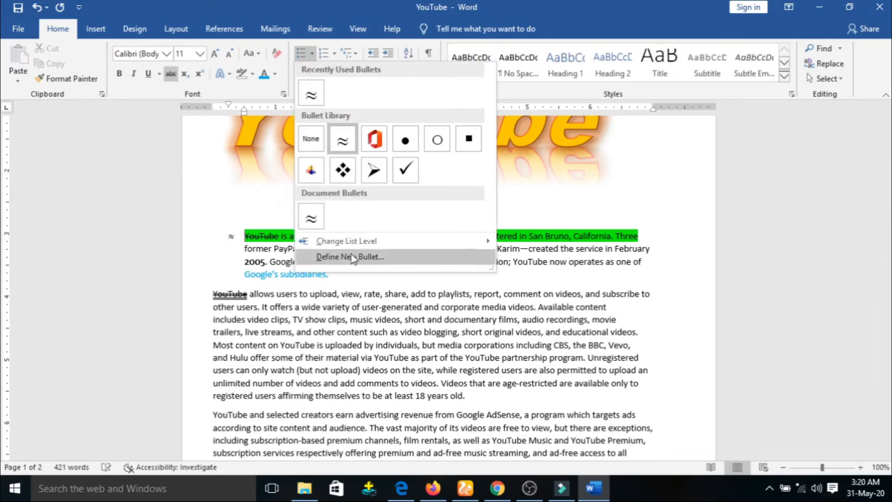
{"action": "mouse_move", "coordinate": [425, 248]}
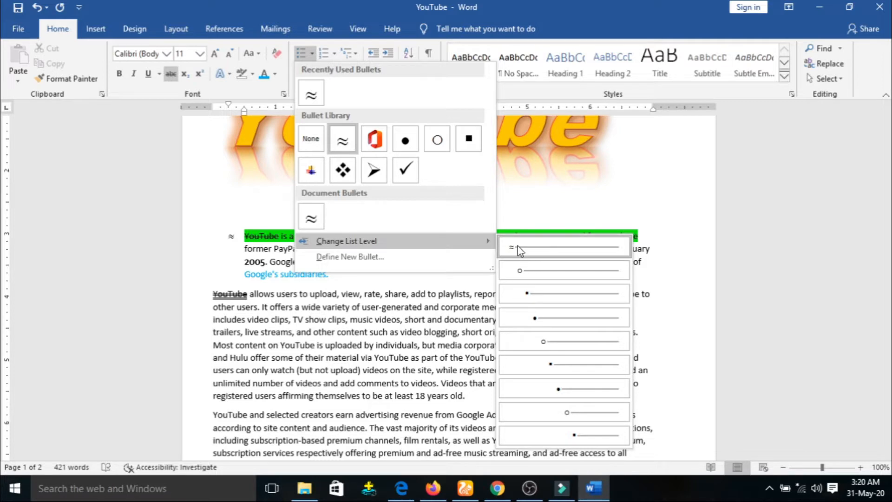
{"action": "left_click", "coordinate": [536, 277]}
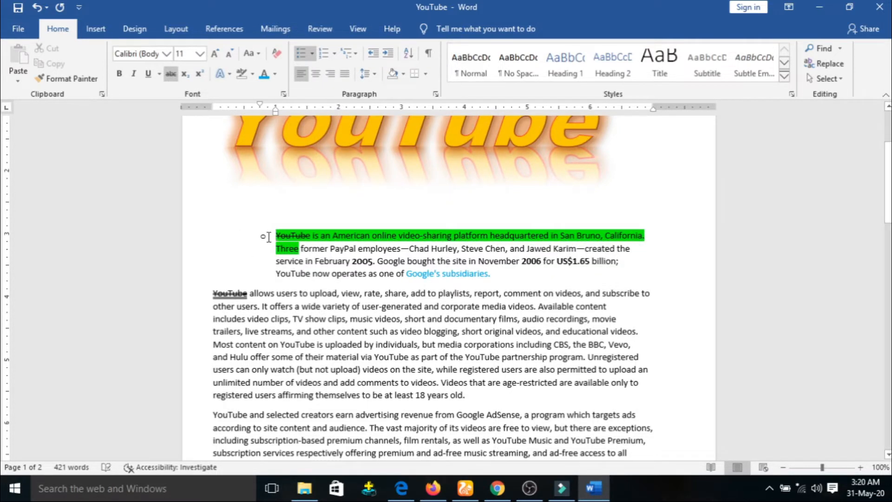
Start defining another new bullet for the first body paragraph and examine its font and alignment options.
{"action": "left_click", "coordinate": [312, 53]}
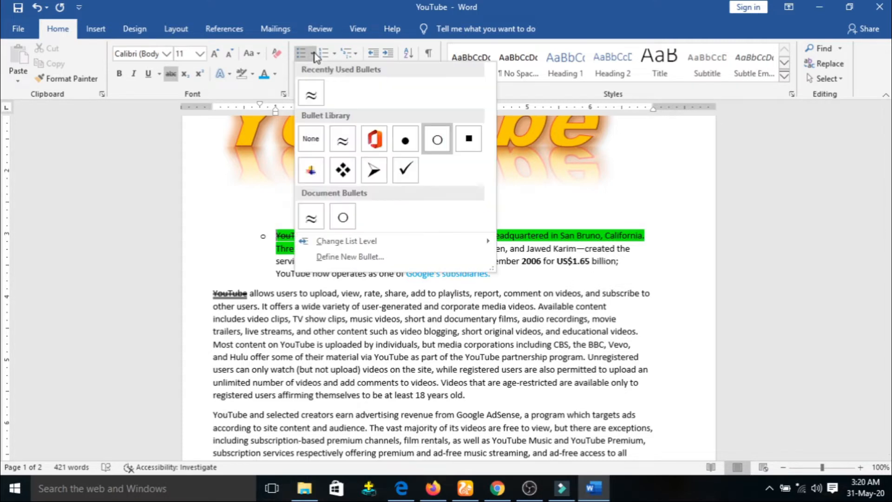
{"action": "left_click", "coordinate": [384, 258]}
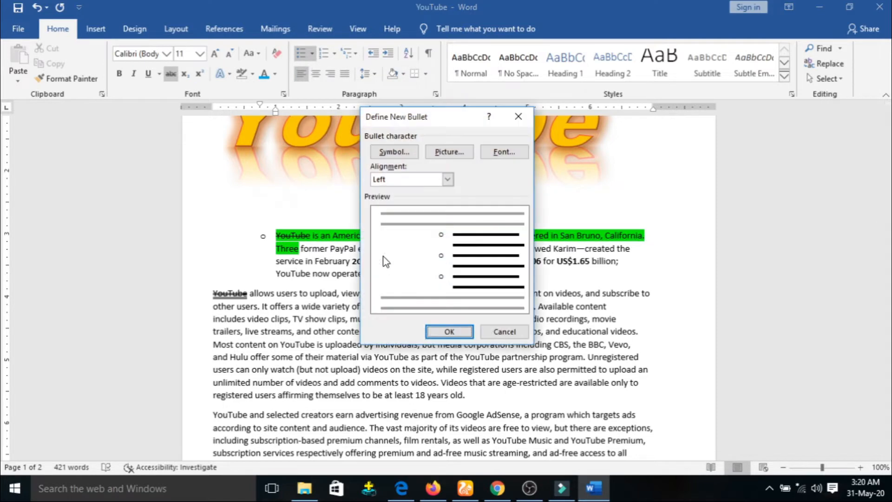
{"action": "left_click", "coordinate": [498, 152]}
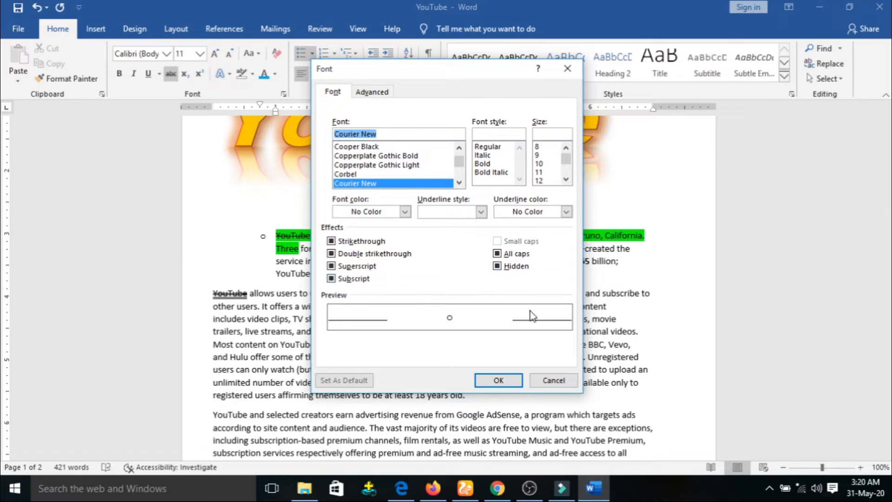
{"action": "left_click", "coordinate": [564, 71]}
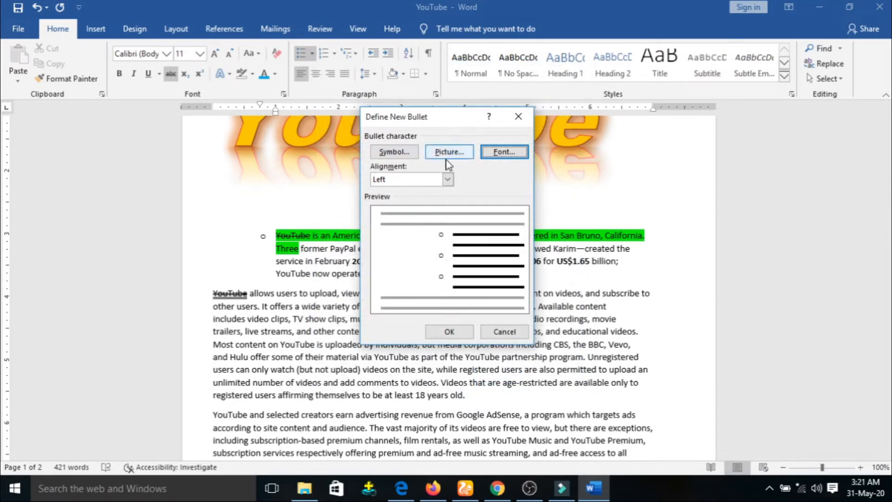
{"action": "left_click", "coordinate": [448, 180]}
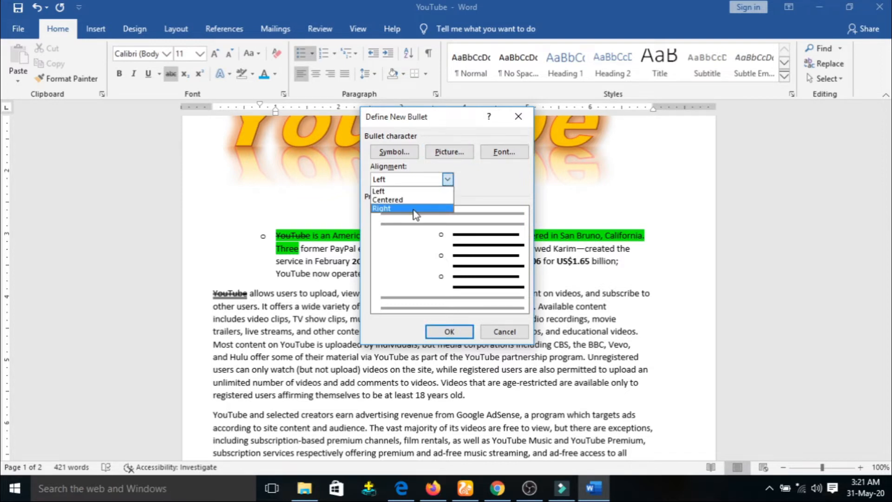
{"action": "left_click", "coordinate": [449, 182]}
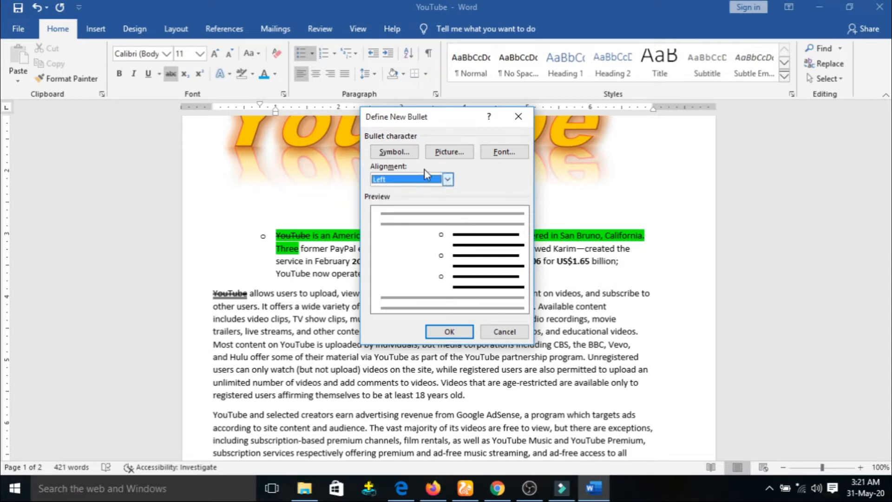
Use the picture Untitled from the Logo folder in Desktop > YouTube as the new bullet for the first body paragraph.
{"action": "left_click", "coordinate": [448, 149]}
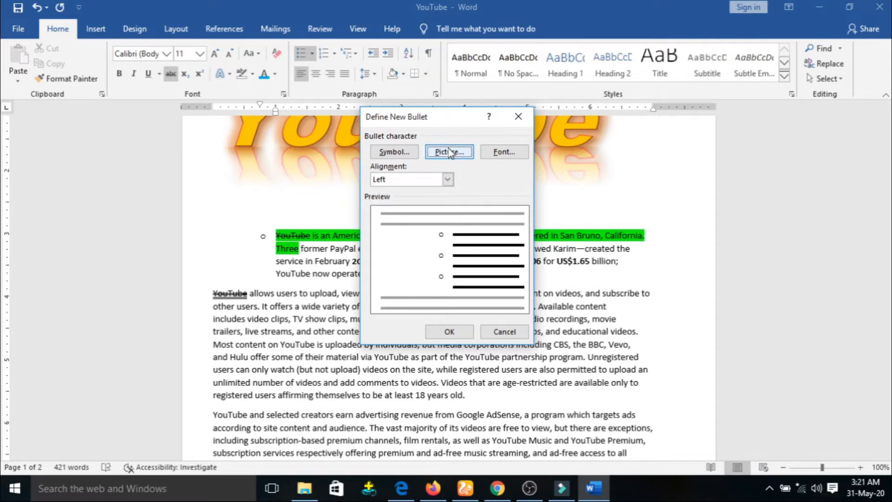
{"action": "left_click", "coordinate": [439, 272]}
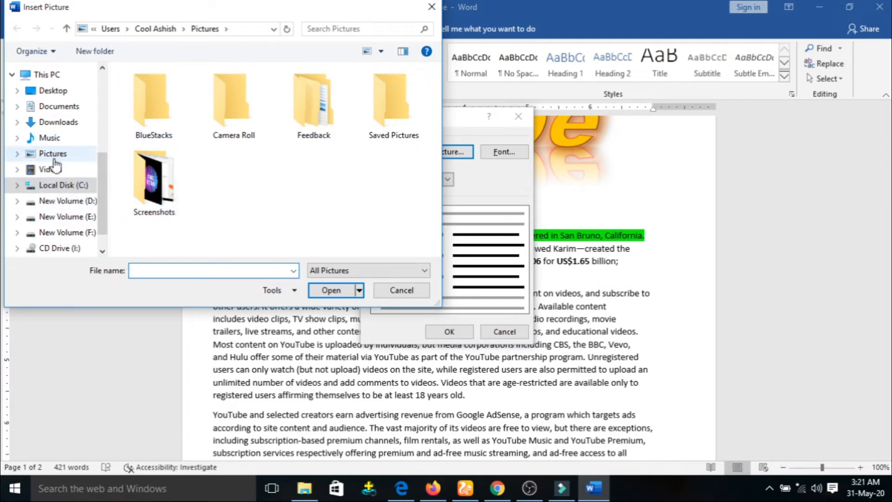
{"action": "scroll", "coordinate": [56, 158], "scroll_direction": "up", "scroll_amount": 3}
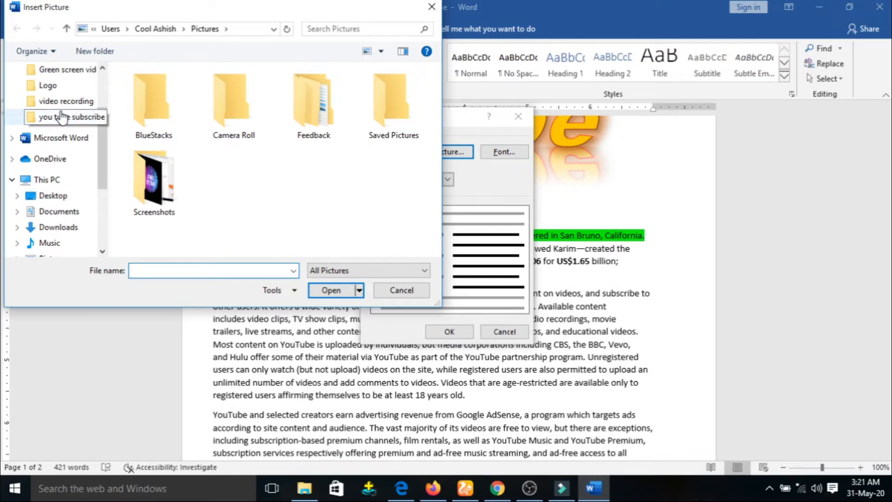
{"action": "left_click", "coordinate": [63, 117]}
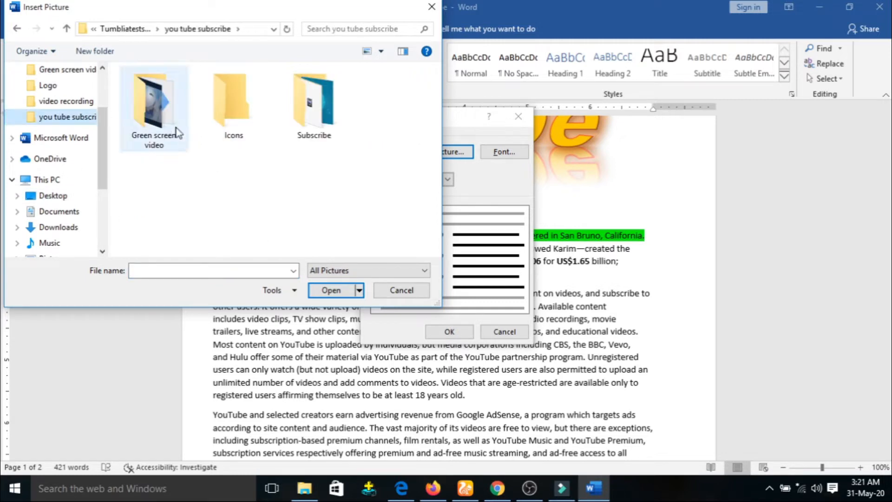
{"action": "left_click", "coordinate": [124, 28]}
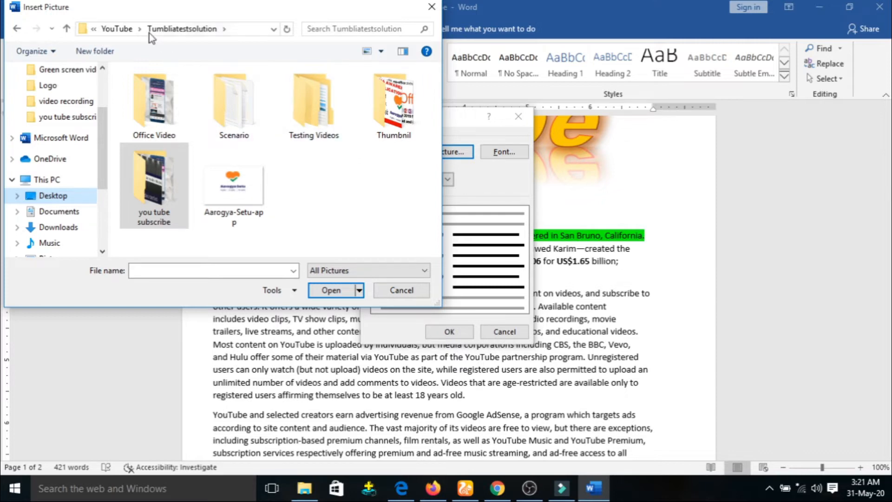
{"action": "left_click", "coordinate": [125, 31]}
{"action": "double_click", "coordinate": [153, 105]}
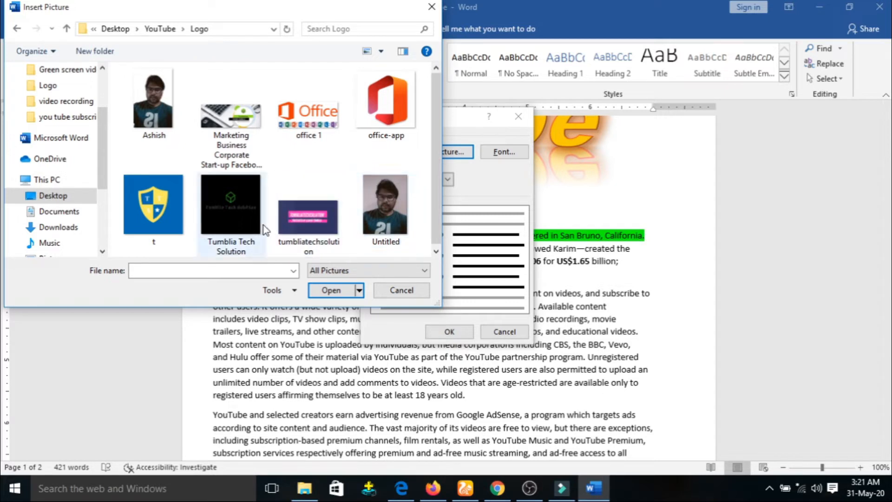
{"action": "left_click", "coordinate": [391, 199]}
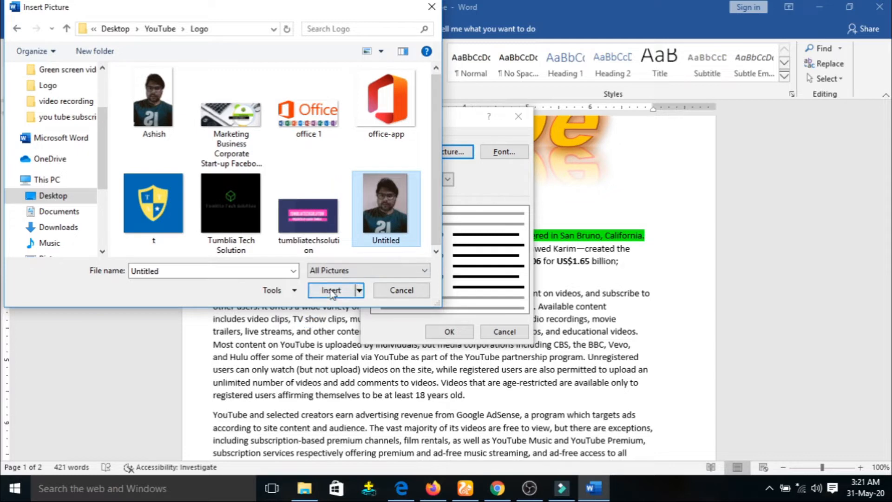
{"action": "left_click", "coordinate": [332, 291]}
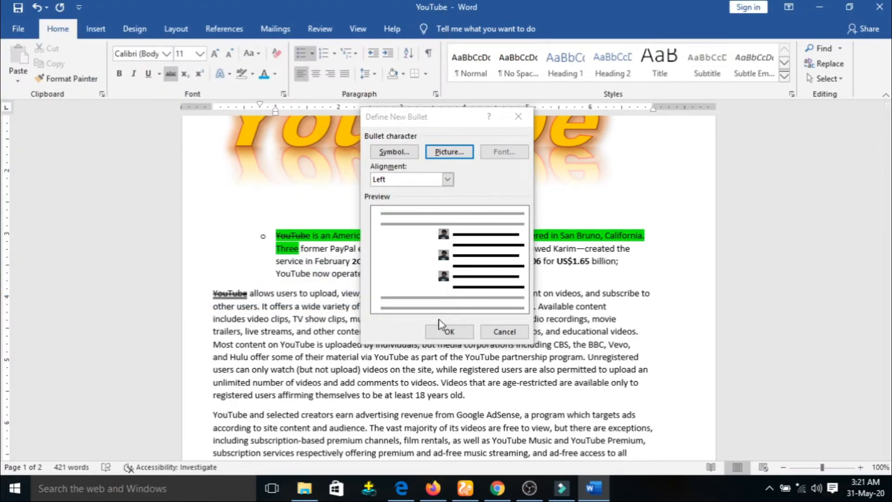
{"action": "left_click", "coordinate": [449, 331]}
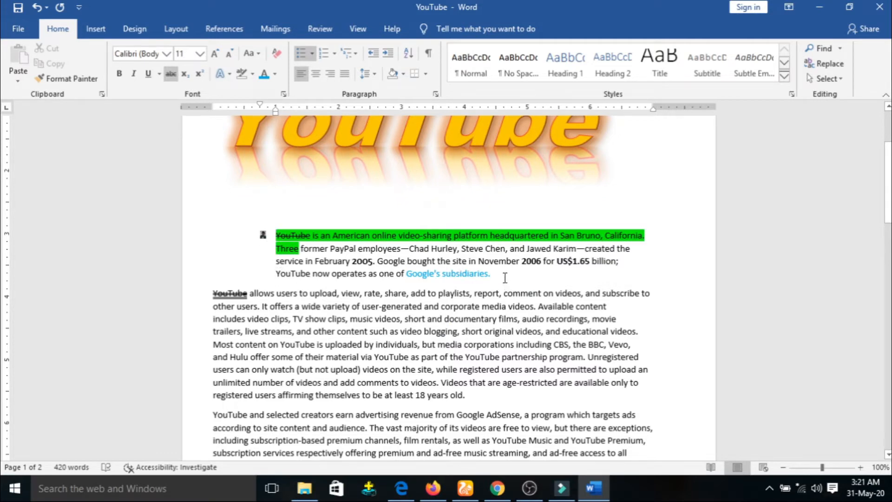
Join the second body paragraph to the first and split it off again so it continues the picture-bulleted list.
{"action": "left_click", "coordinate": [212, 294]}
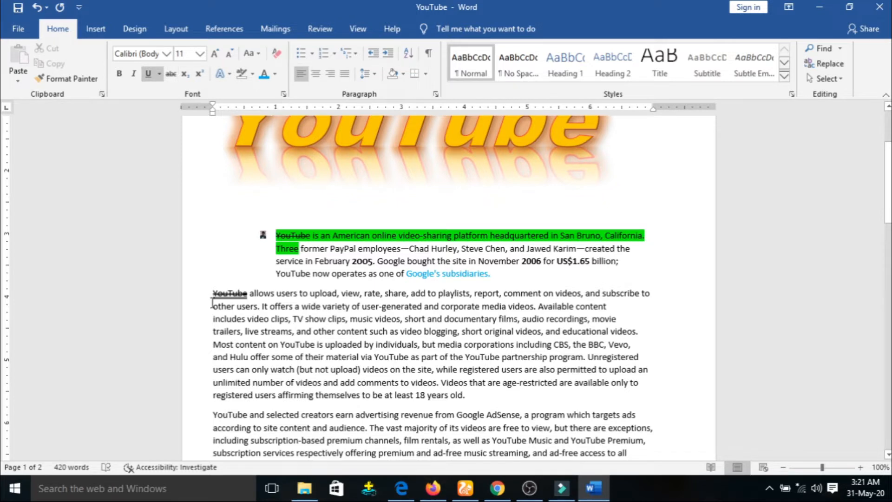
{"action": "key", "text": "BackSpace"}
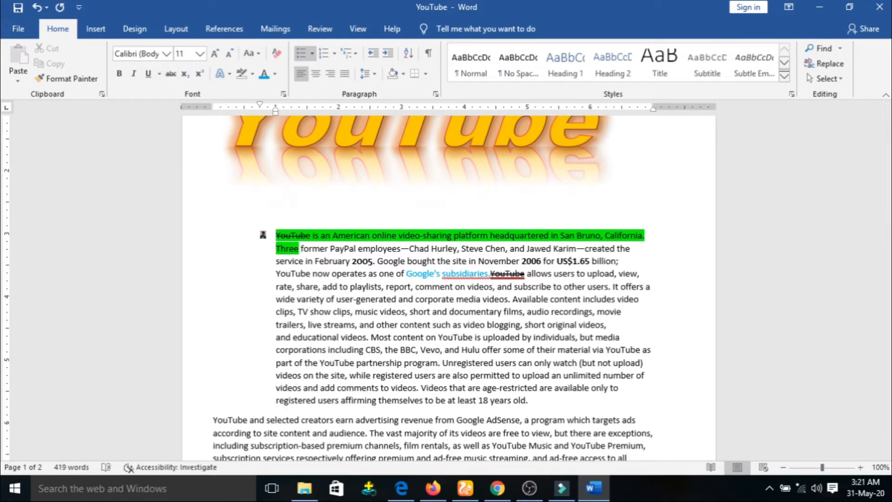
{"action": "key", "text": "Return"}
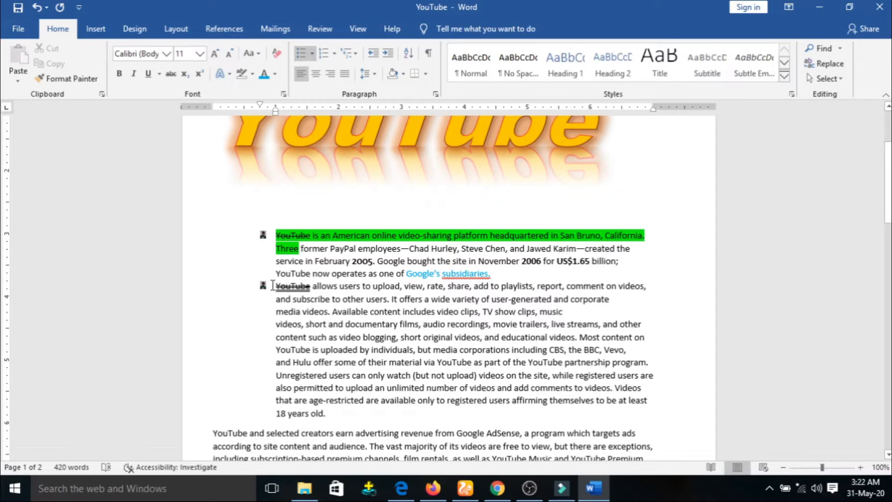
Remove the picture bullets and list indents from the second and first body paragraphs.
{"action": "key", "text": "BackSpace"}
{"action": "key", "text": "BackSpace"}
{"action": "key", "text": "BackSpace"}
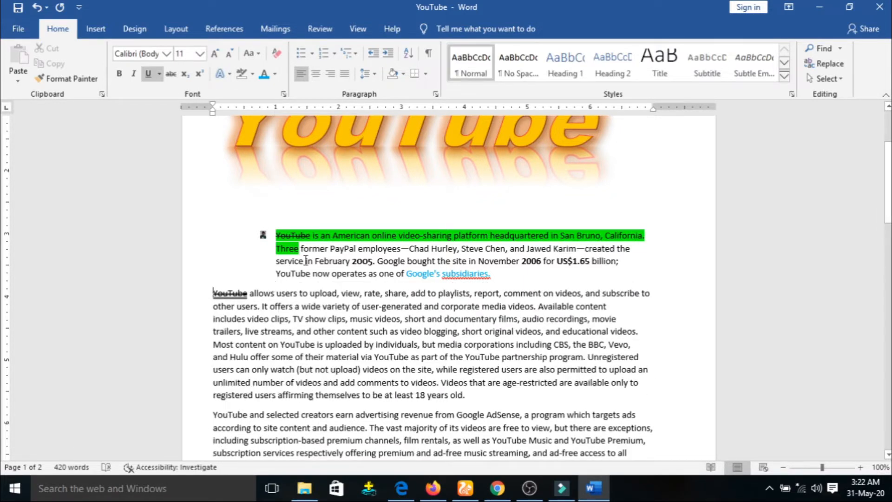
{"action": "left_click", "coordinate": [274, 249]}
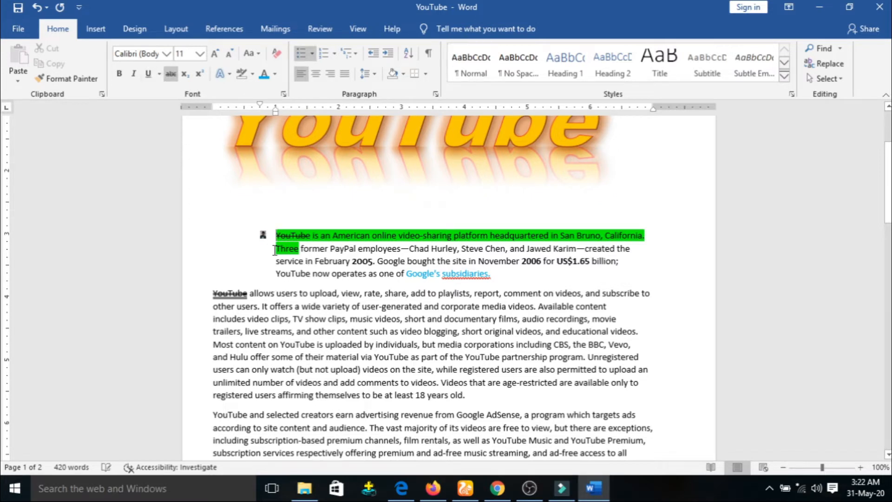
{"action": "key", "text": "BackSpace"}
{"action": "key", "text": "BackSpace"}
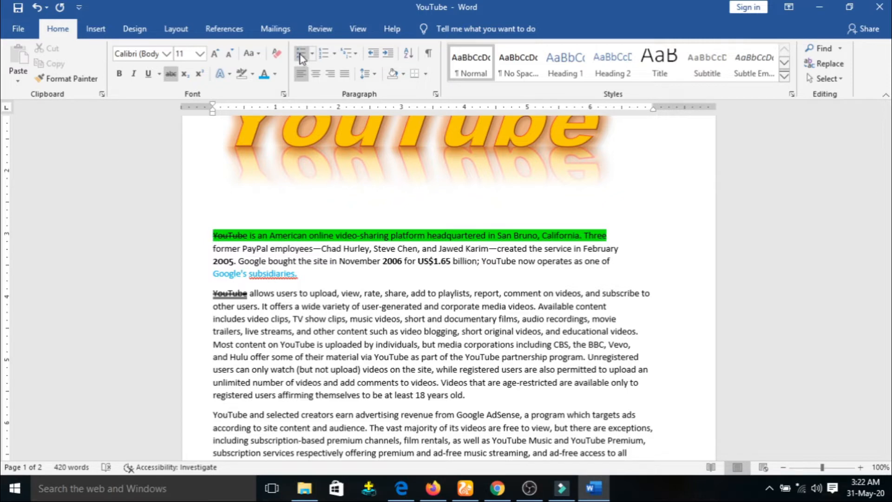
Define a new number format with the 00001, 00002, 00003, ... style and apply it to the first body paragraph.
{"action": "left_click", "coordinate": [334, 56]}
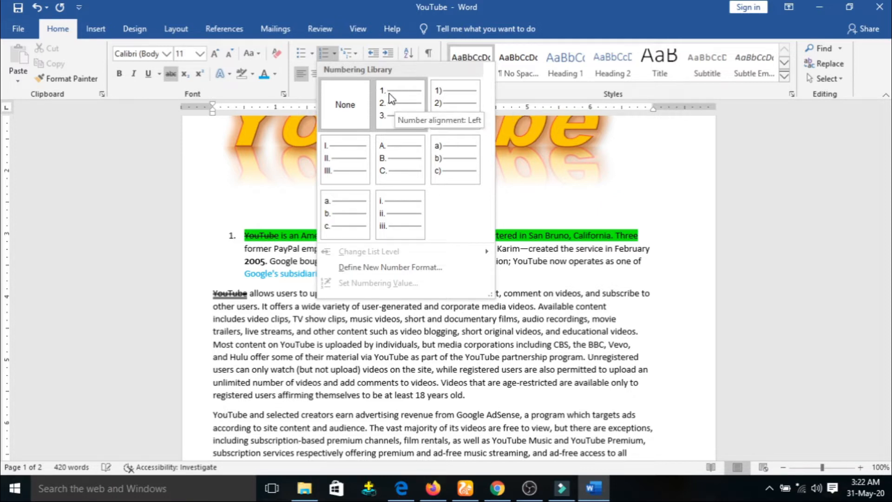
{"action": "left_click", "coordinate": [403, 269]}
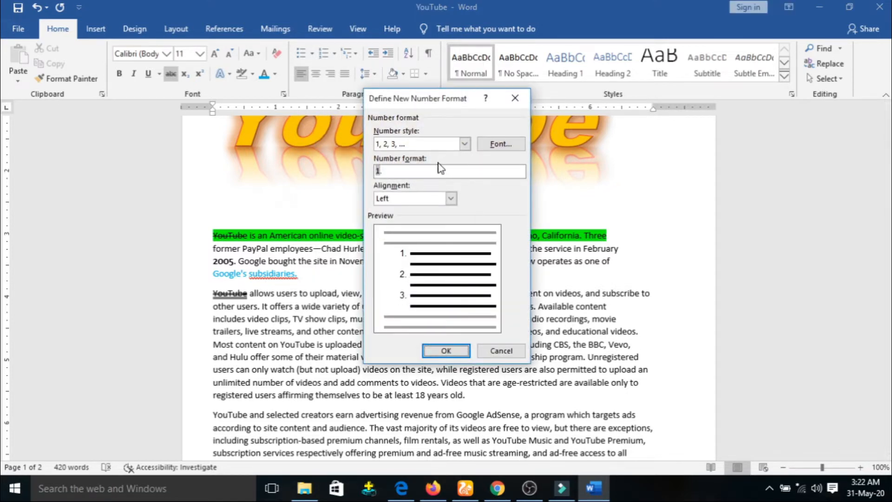
{"action": "left_click", "coordinate": [465, 144]}
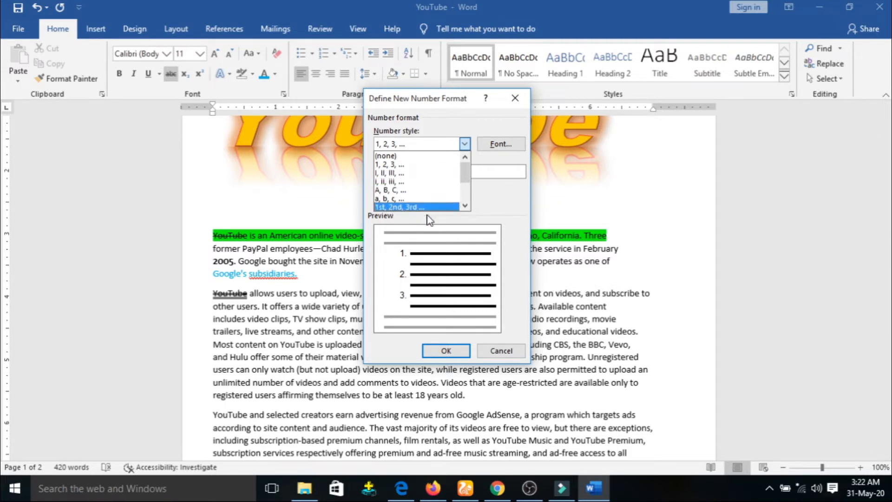
{"action": "scroll", "coordinate": [434, 209], "scroll_direction": "down", "scroll_amount": 4}
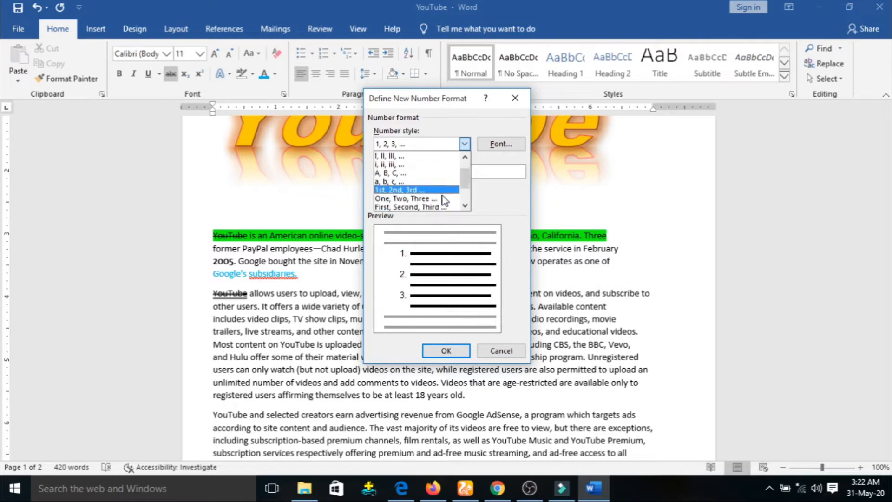
{"action": "scroll", "coordinate": [419, 201], "scroll_direction": "down", "scroll_amount": 1}
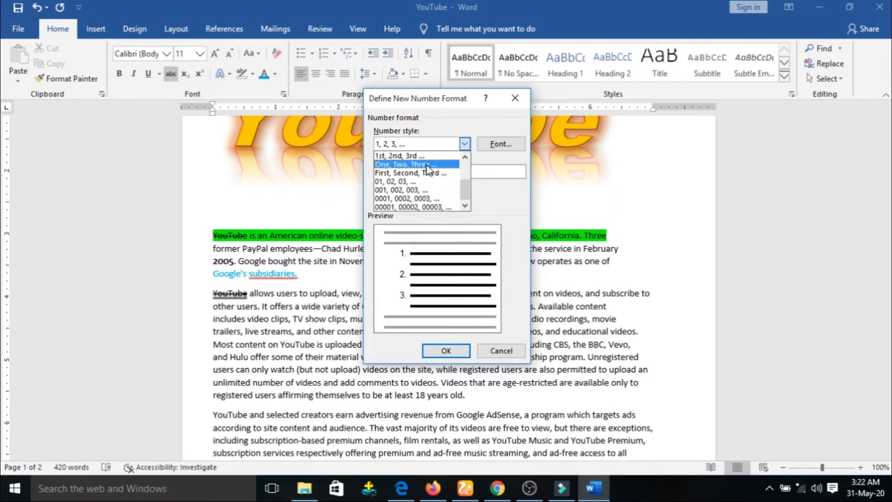
{"action": "left_click", "coordinate": [424, 207]}
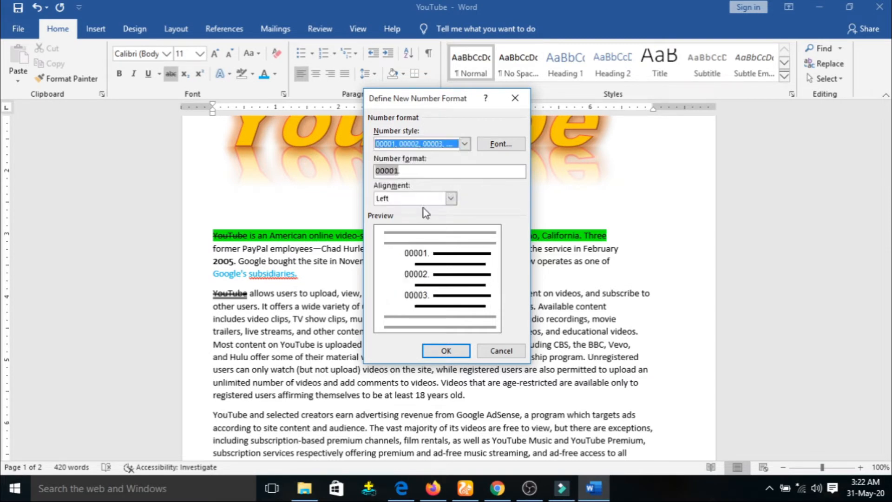
{"action": "left_click", "coordinate": [446, 350]}
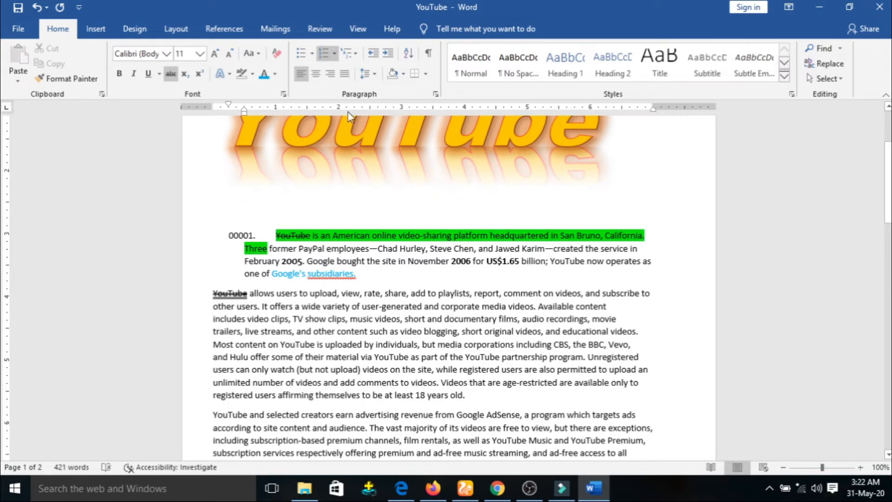
Define another number format for the first body paragraph, with a typed 2 in front of the 1, 2, 3, ... number style.
{"action": "left_click", "coordinate": [335, 54]}
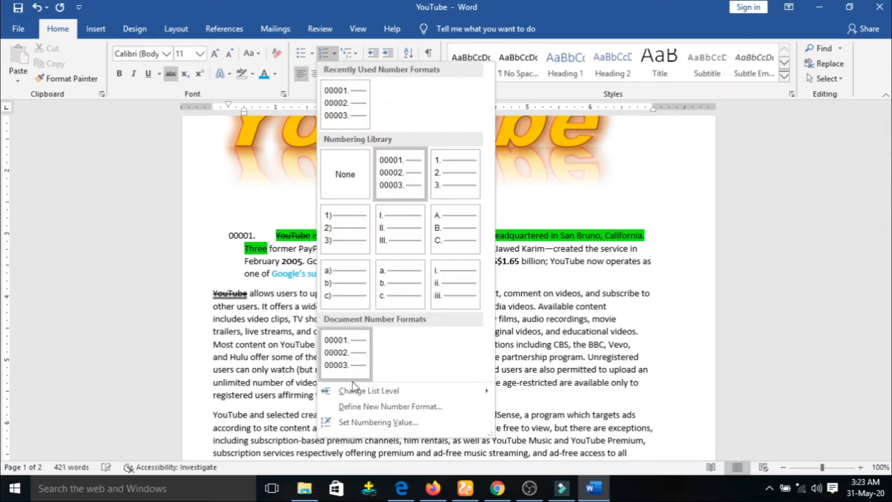
{"action": "left_click", "coordinate": [381, 407]}
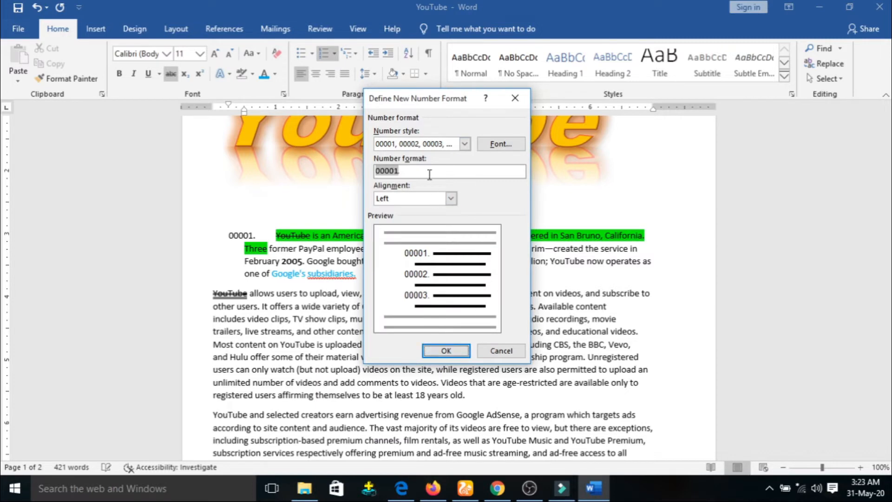
{"action": "left_click", "coordinate": [465, 144]}
{"action": "scroll", "coordinate": [416, 205], "scroll_direction": "up", "scroll_amount": 3}
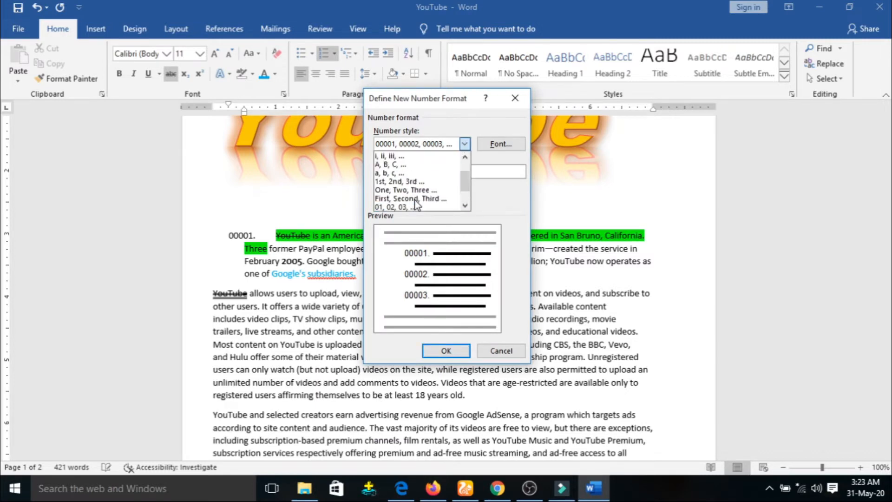
{"action": "left_click", "coordinate": [411, 164]}
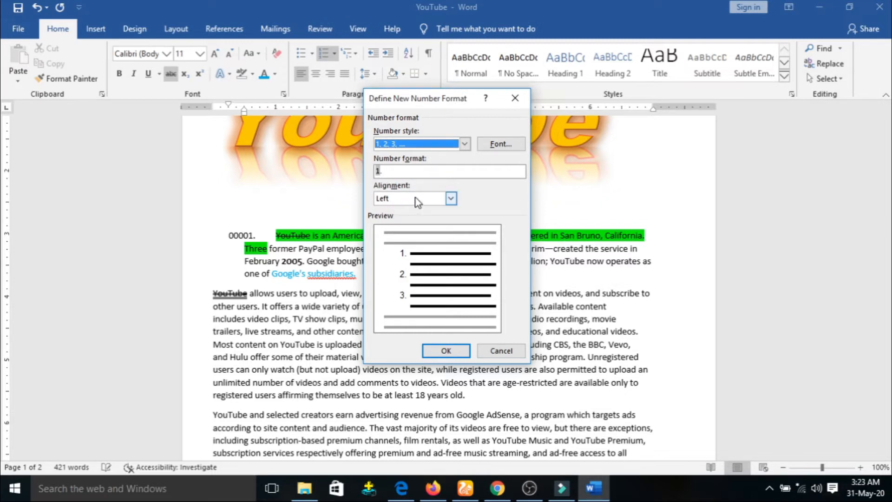
{"action": "left_click", "coordinate": [392, 174]}
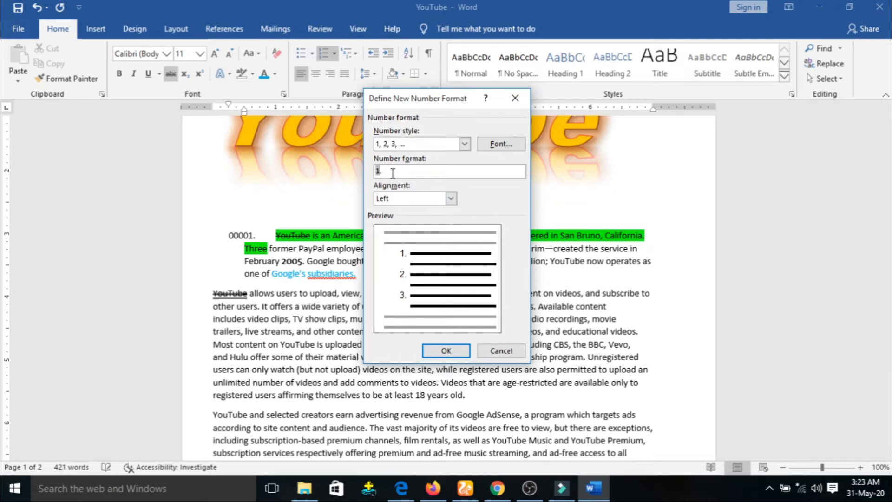
{"action": "left_click_drag", "start_coordinate": [399, 173], "coordinate": [313, 164]}
{"action": "type", "text": "2"}
{"action": "left_click", "coordinate": [465, 144]}
{"action": "left_click", "coordinate": [439, 161]}
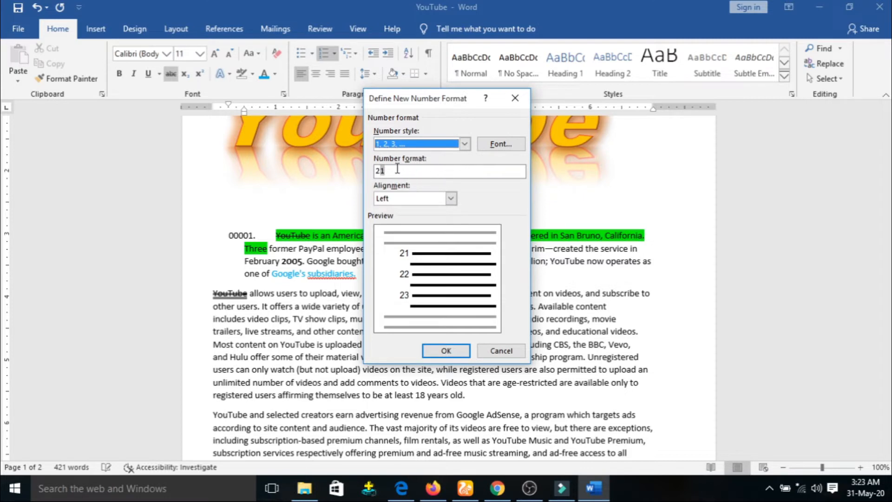
Look over the number style and number font options, and apply the custom number format to the first body paragraph.
{"action": "left_click", "coordinate": [464, 144]}
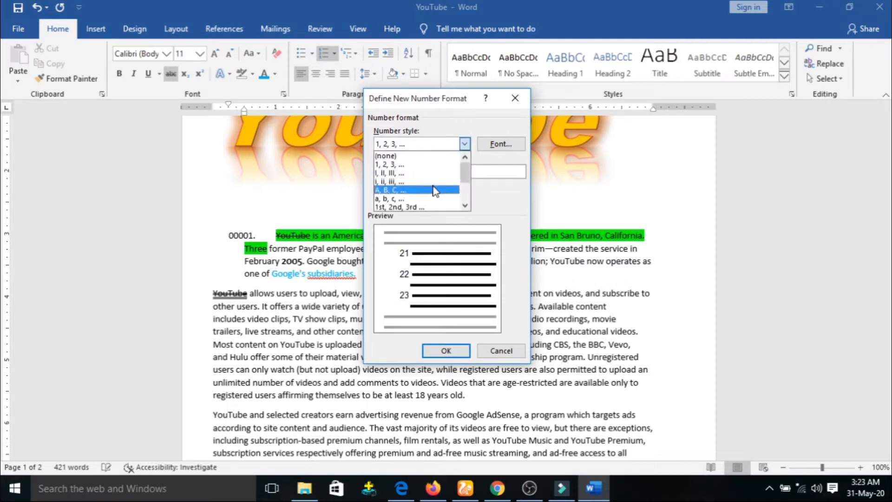
{"action": "left_click", "coordinate": [501, 144]}
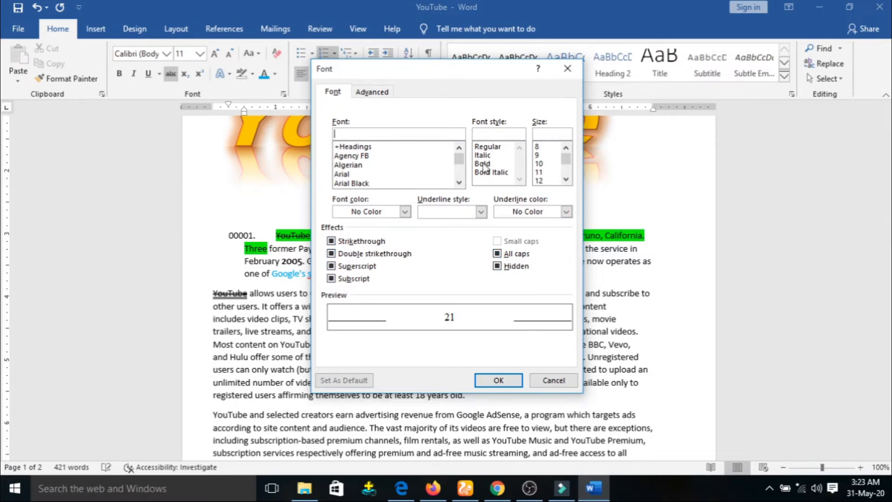
{"action": "left_click", "coordinate": [495, 381]}
{"action": "left_click", "coordinate": [459, 352]}
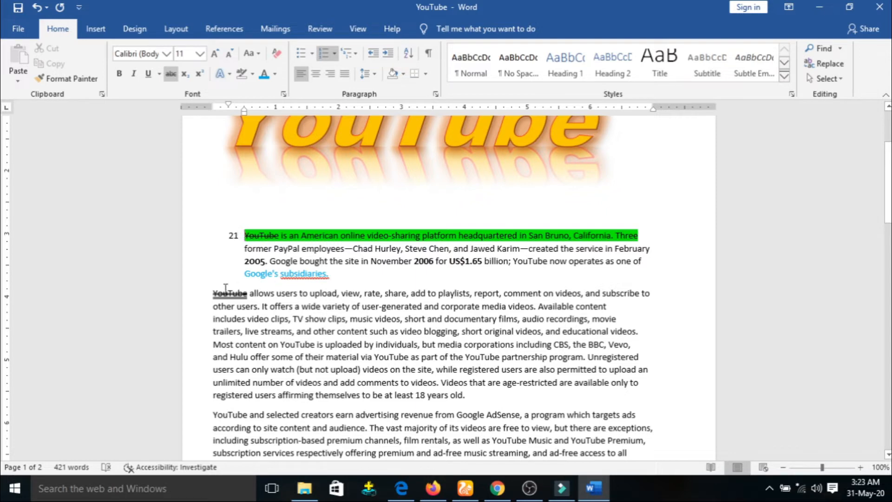
Join the second body paragraph to the first and split it off again so it continues the numbered list.
{"action": "left_click", "coordinate": [211, 292]}
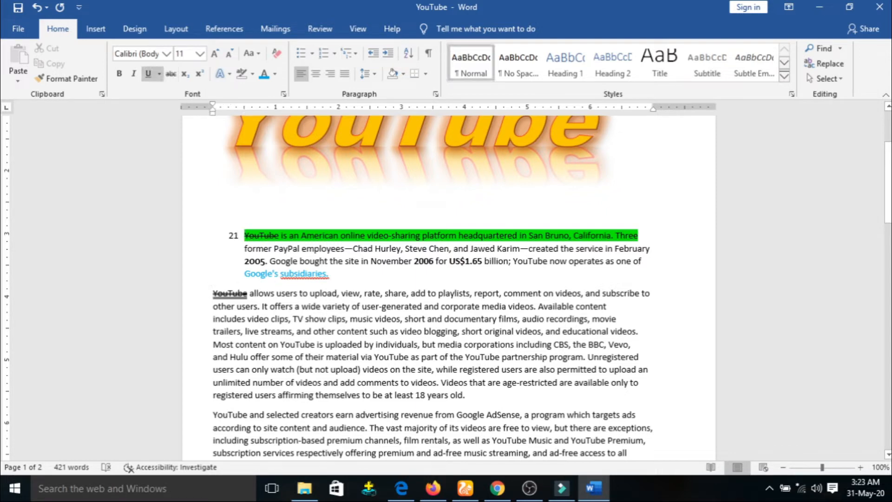
{"action": "key", "text": "BackSpace"}
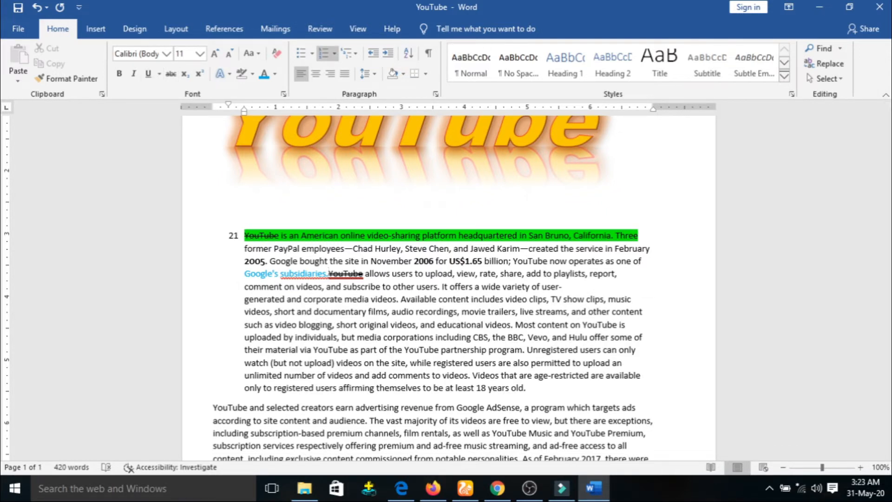
{"action": "key", "text": "Return"}
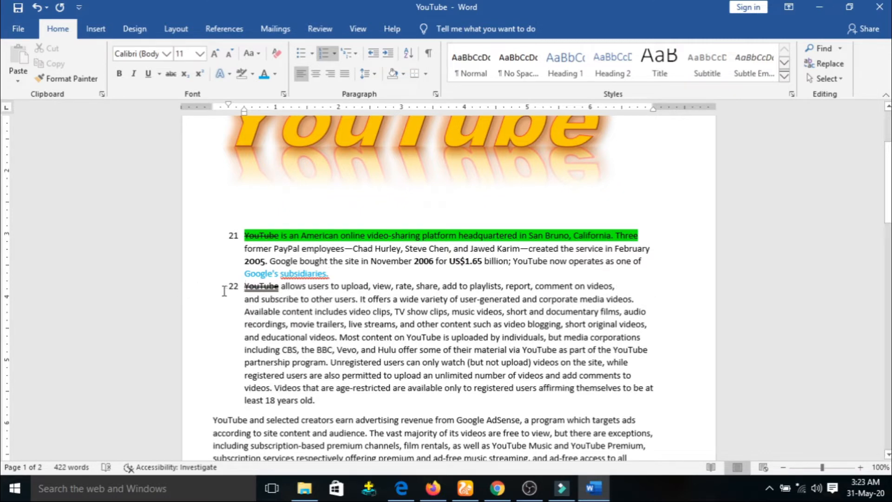
Remove the numbering and list indents from the first two body paragraphs.
{"action": "key", "text": "BackSpace"}
{"action": "key", "text": "BackSpace"}
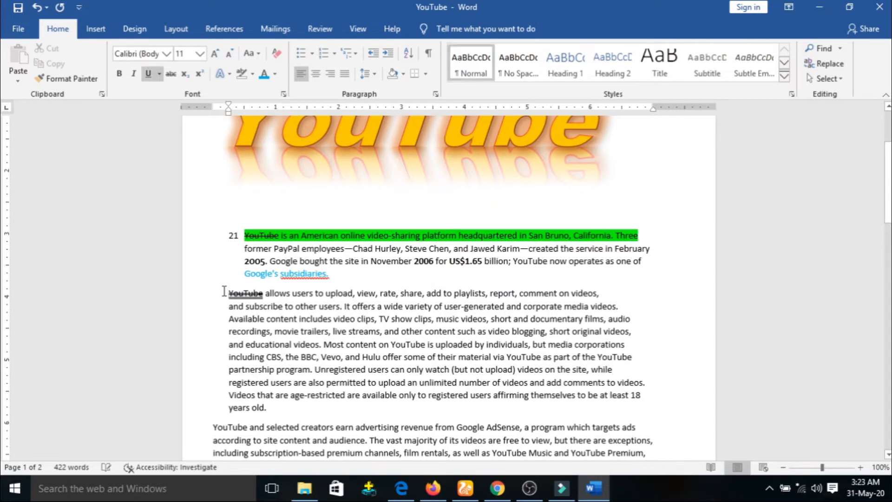
{"action": "left_click", "coordinate": [243, 231]}
{"action": "key", "text": "BackSpace"}
{"action": "key", "text": "BackSpace"}
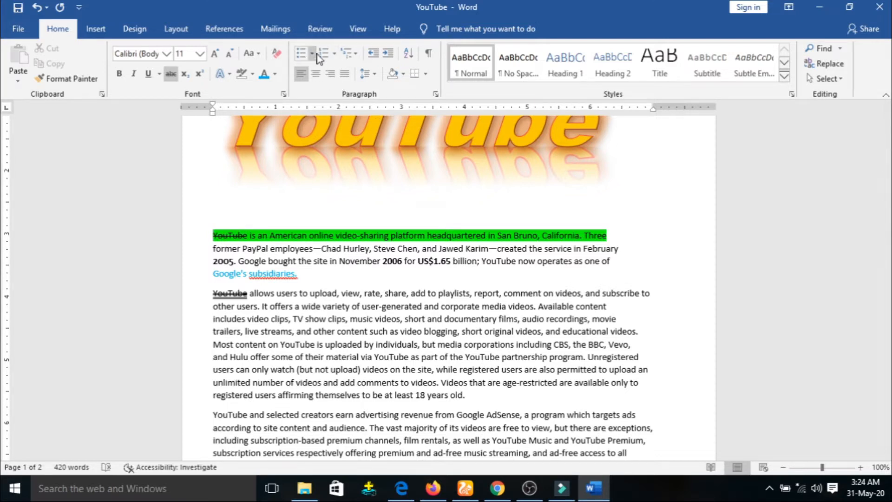
Apply the 1) a) i) multilevel list to the first body paragraph and add an empty list item after it.
{"action": "left_click", "coordinate": [356, 54]}
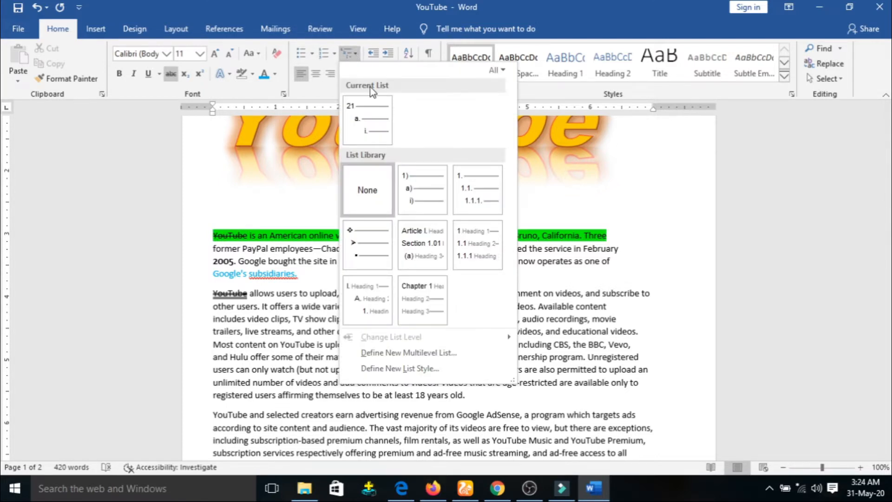
{"action": "mouse_move", "coordinate": [365, 116]}
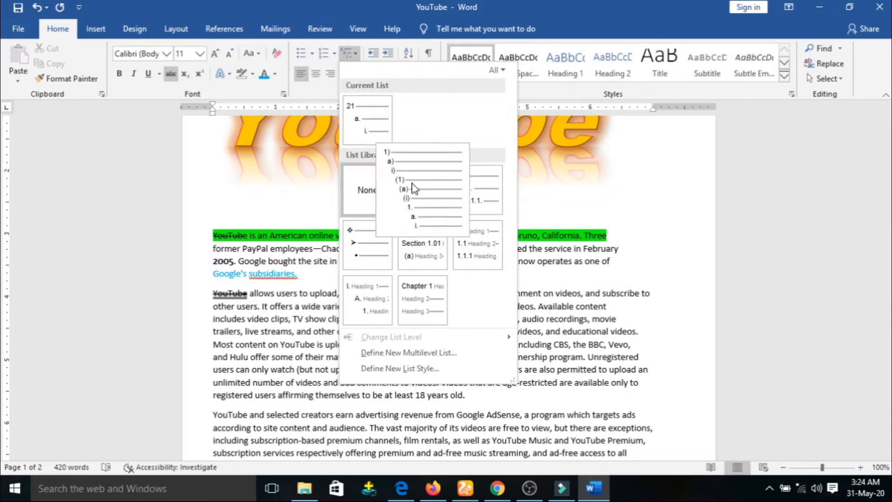
{"action": "left_click", "coordinate": [414, 186]}
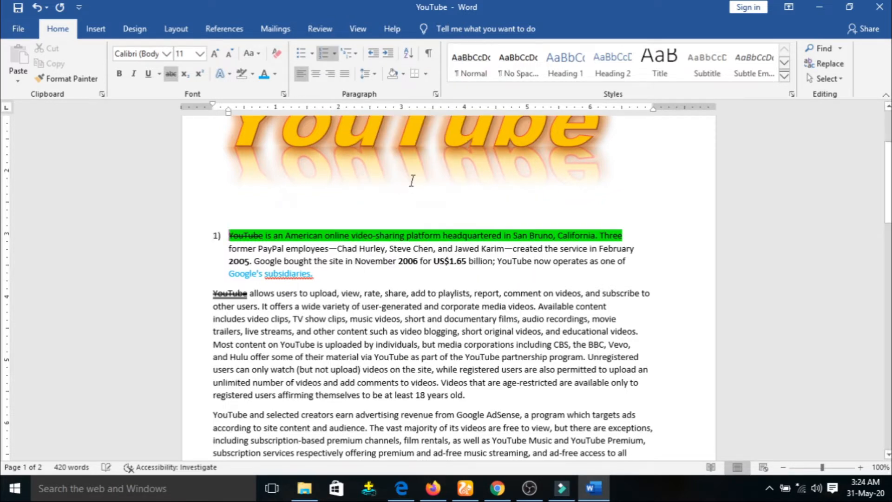
{"action": "left_click", "coordinate": [348, 282]}
{"action": "key", "text": "Return"}
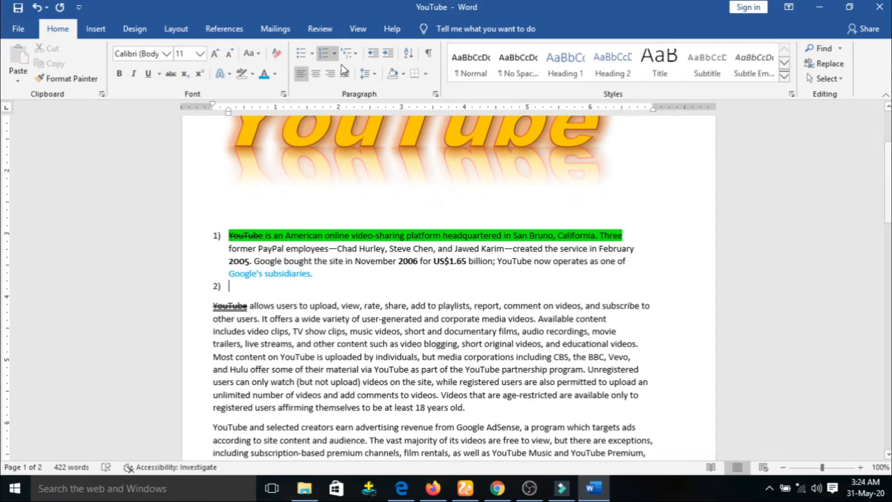
{"action": "left_click", "coordinate": [348, 53]}
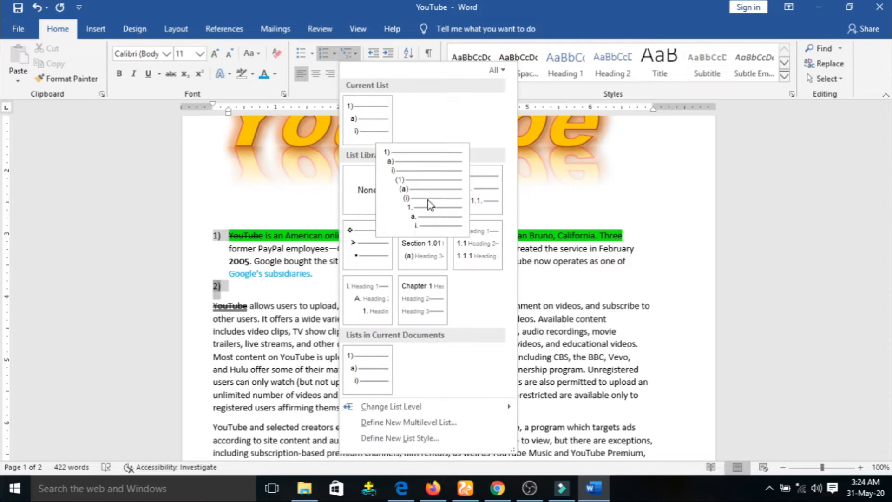
{"action": "left_click", "coordinate": [428, 200]}
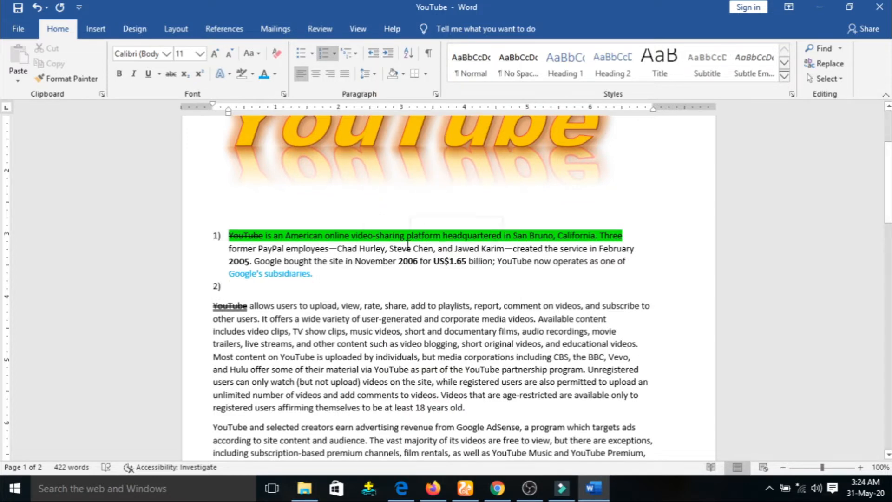
Bring the second body paragraph into the multilevel list and change the list to the style with diamond, arrow and square bullets.
{"action": "left_click", "coordinate": [213, 306]}
{"action": "key", "text": "BackSpace"}
{"action": "key", "text": "Return"}
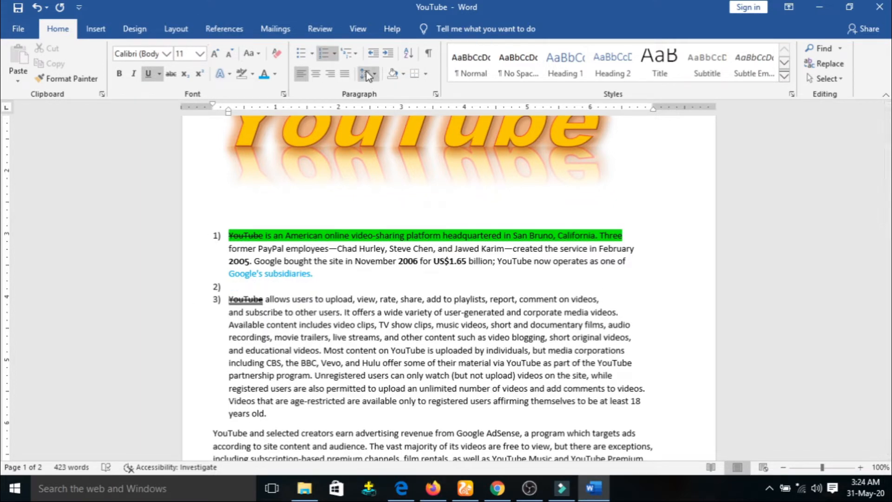
{"action": "left_click", "coordinate": [353, 52]}
{"action": "mouse_move", "coordinate": [417, 190]}
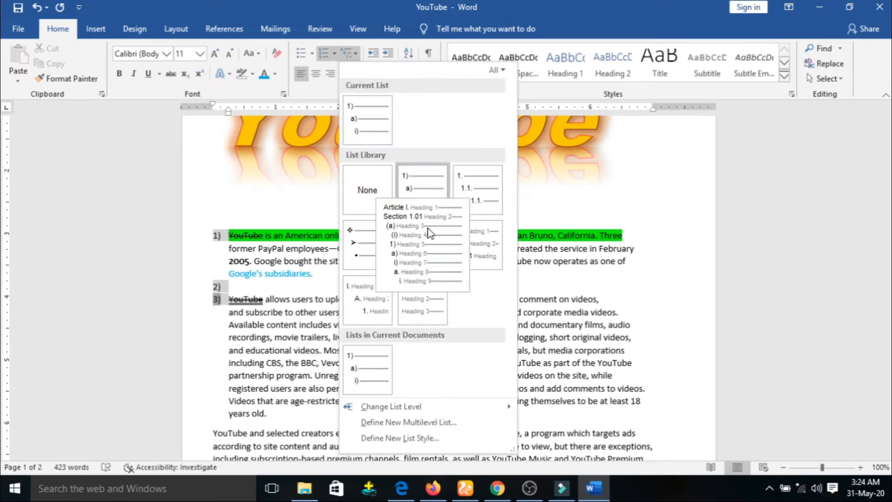
{"action": "left_click", "coordinate": [366, 259]}
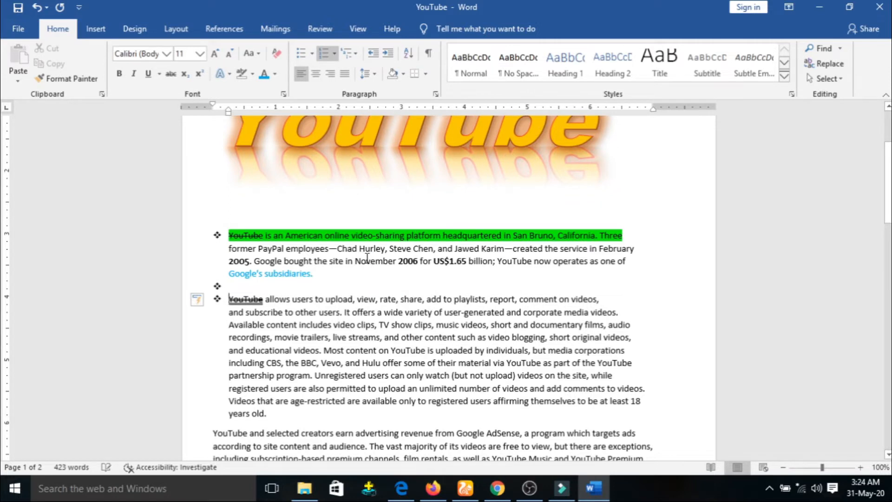
Remove the bullets from both body paragraphs, deleting the empty list item between them.
{"action": "left_click", "coordinate": [226, 298]}
{"action": "key", "text": "BackSpace"}
{"action": "key", "text": "BackSpace"}
{"action": "key", "text": "BackSpace"}
{"action": "key", "text": "BackSpace"}
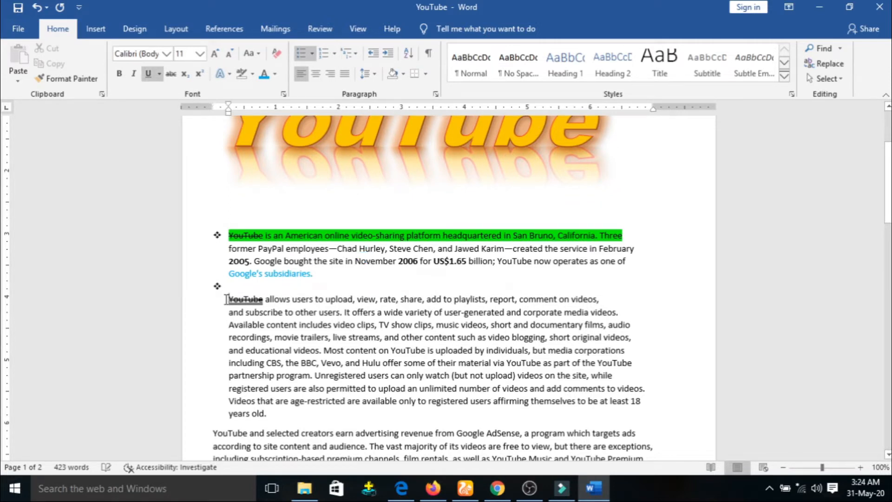
{"action": "key", "text": "Return"}
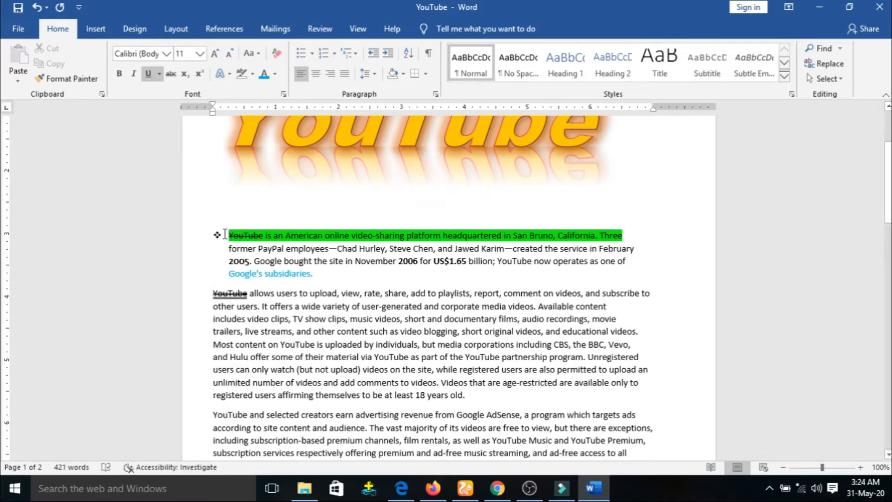
{"action": "left_click", "coordinate": [225, 249]}
{"action": "key", "text": "BackSpace"}
{"action": "key", "text": "BackSpace"}
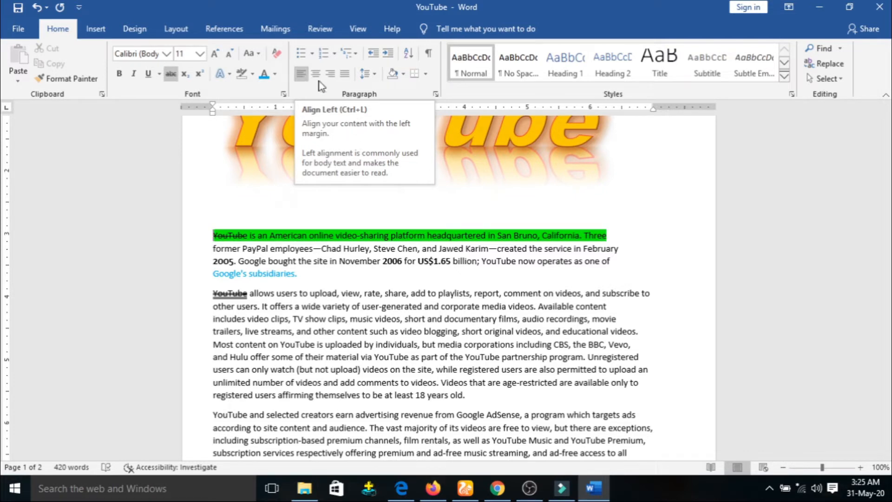
Try justified, left and centred alignment in turn on the first body paragraph.
{"action": "key", "text": "ctrl+j"}
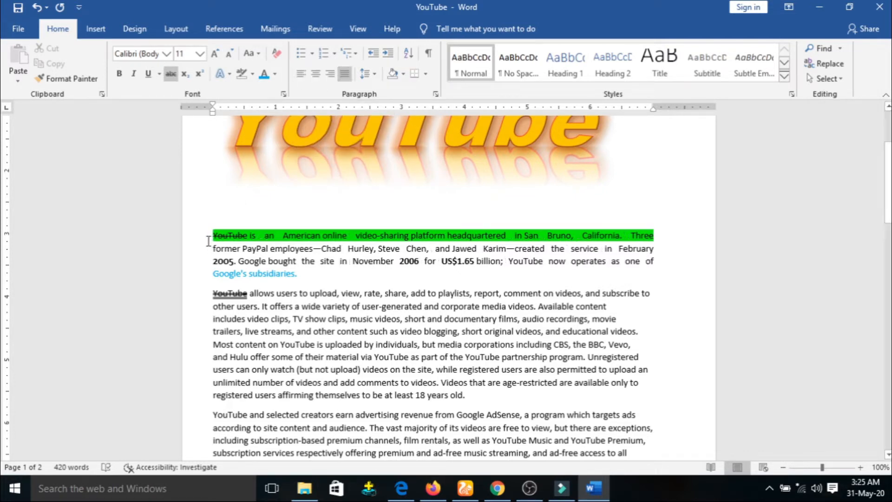
{"action": "left_click", "coordinate": [301, 74]}
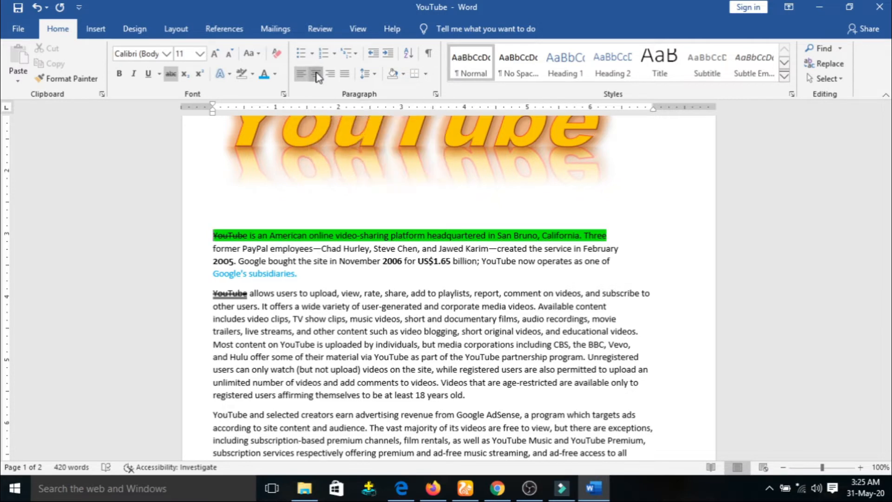
{"action": "left_click", "coordinate": [316, 74]}
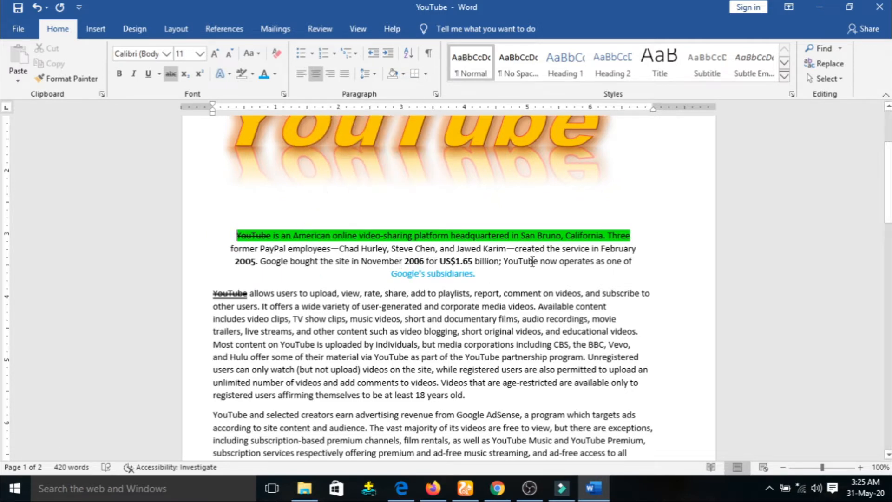
Centre the large YouTube title and change it to right alignment.
{"action": "scroll", "coordinate": [478, 262], "scroll_direction": "up", "scroll_amount": 3}
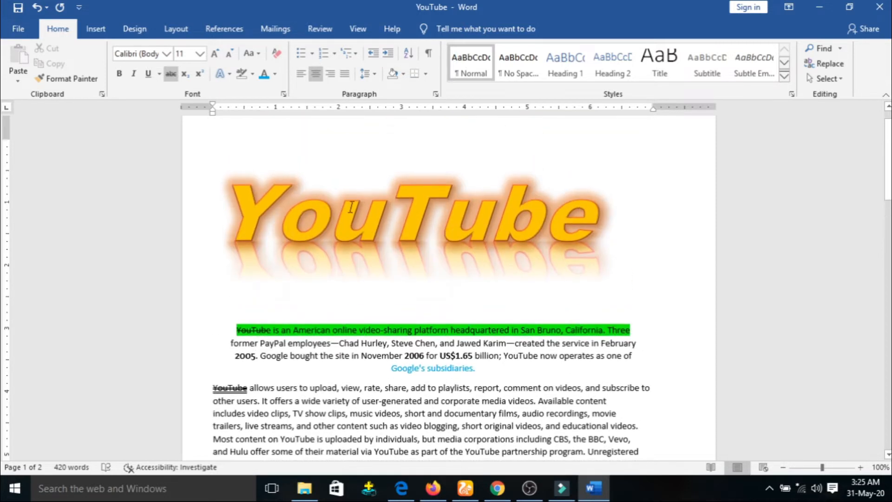
{"action": "left_click", "coordinate": [222, 195]}
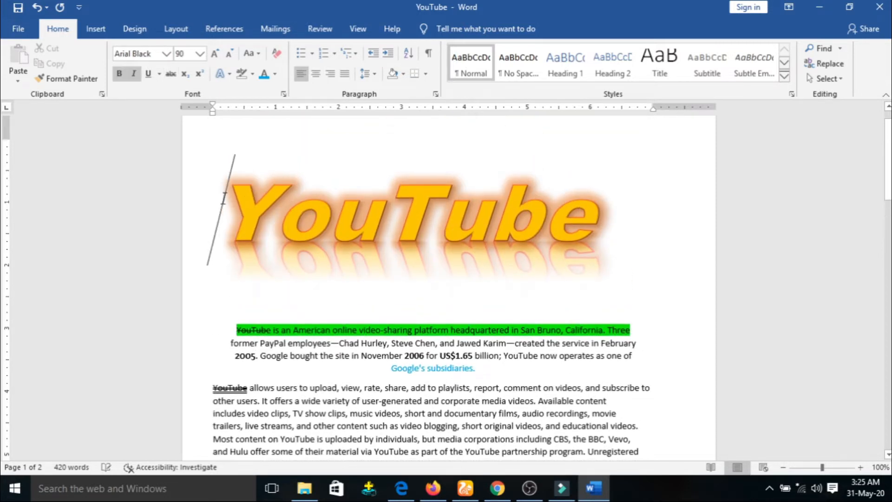
{"action": "left_click", "coordinate": [315, 77]}
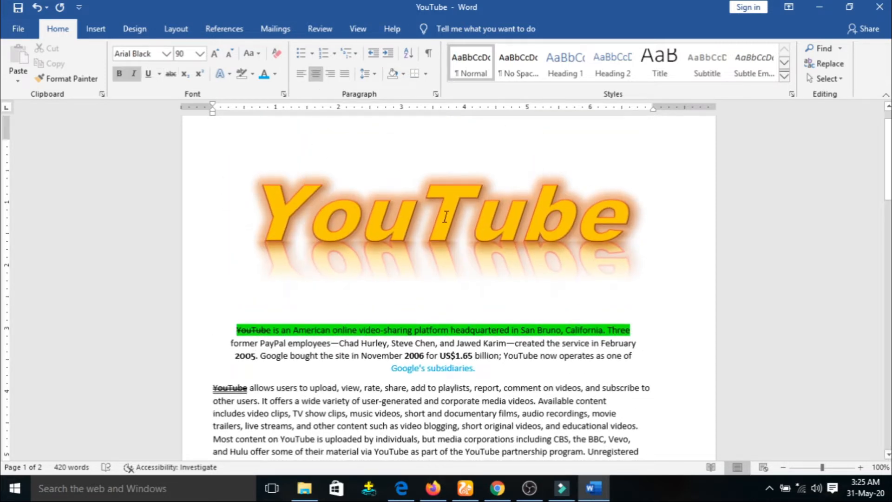
{"action": "left_click", "coordinate": [331, 74]}
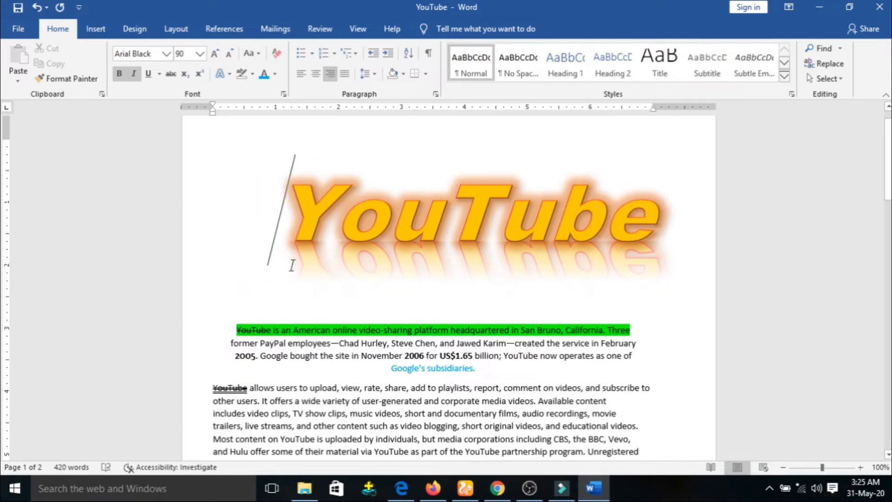
Add a left-aligned line reading "as" below the title, and try it centred and right-aligned.
{"action": "left_click", "coordinate": [672, 230]}
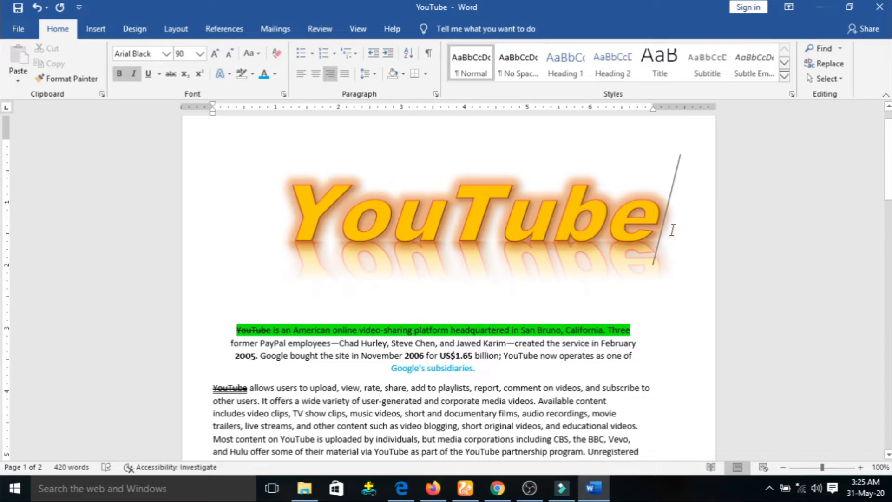
{"action": "key", "text": "Return"}
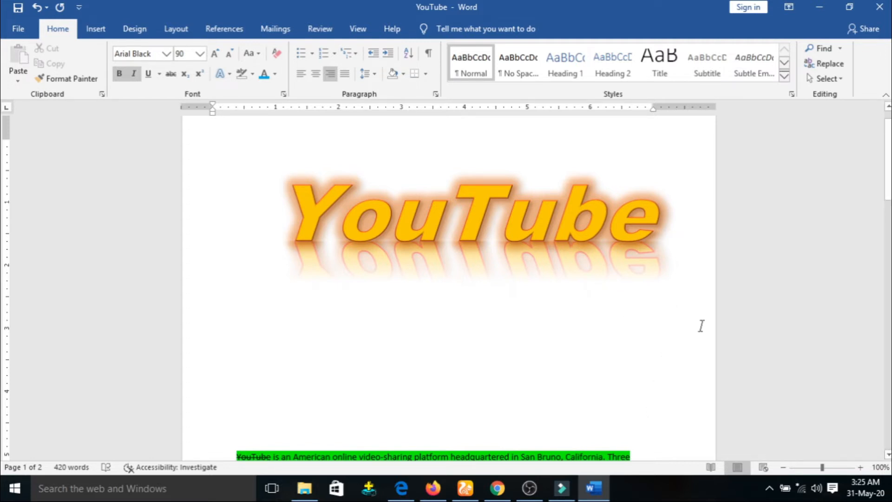
{"action": "key", "text": "ctrl+e"}
{"action": "key", "text": "ctrl+l"}
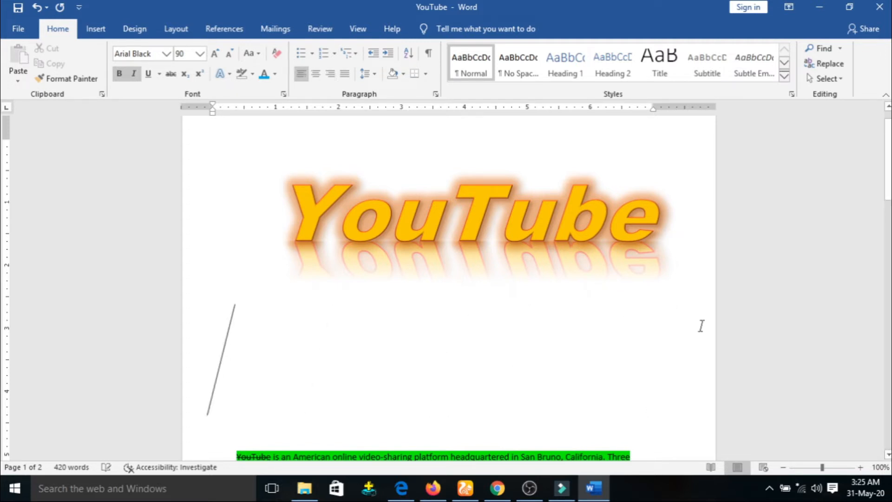
{"action": "type", "text": "ass"}
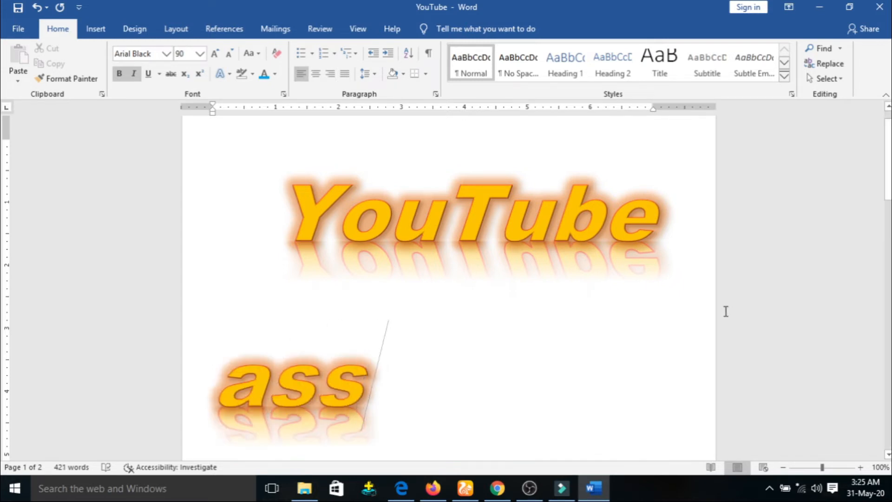
{"action": "scroll", "coordinate": [725, 311], "scroll_direction": "down", "scroll_amount": 3}
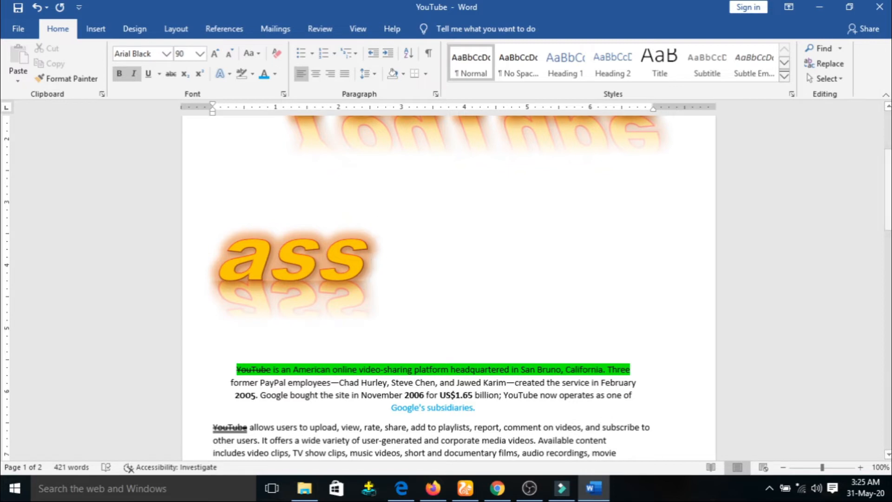
{"action": "key", "text": "BackSpace"}
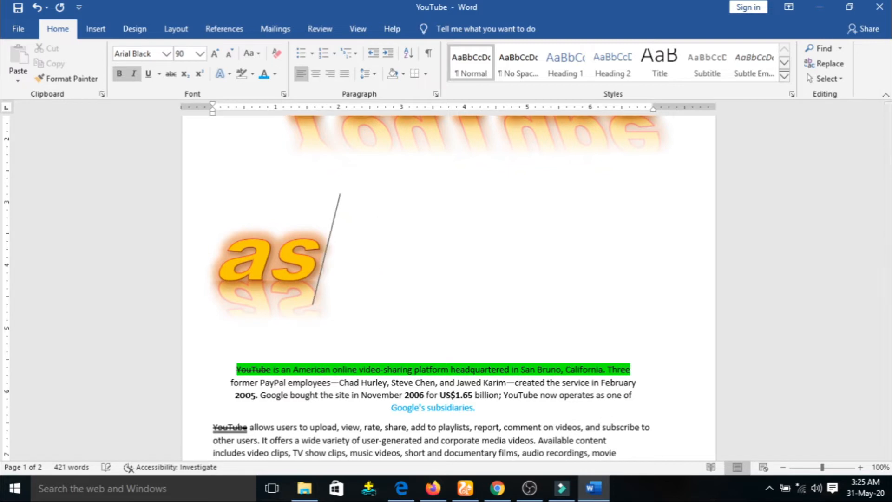
{"action": "left_click", "coordinate": [318, 77]}
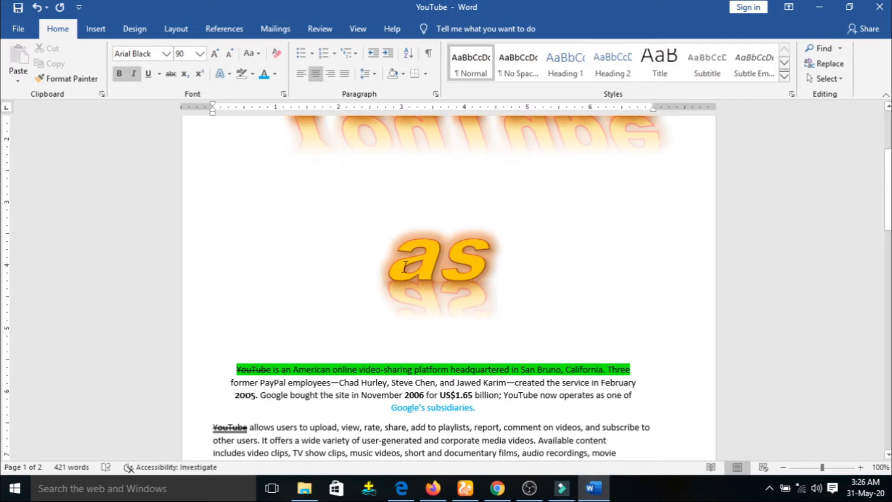
{"action": "left_click", "coordinate": [331, 75]}
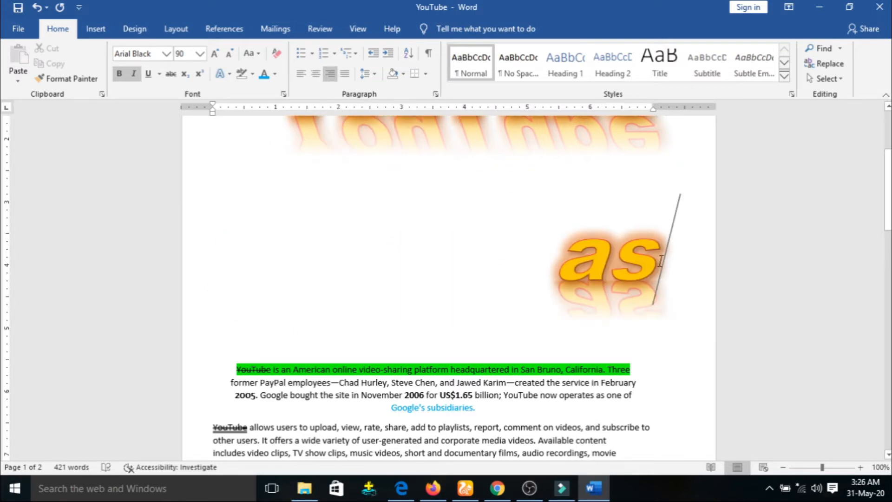
Delete the sample line below the title, keeping the title text as "YouTube".
{"action": "key", "text": "BackSpace"}
{"action": "key", "text": "BackSpace"}
{"action": "key", "text": "BackSpace"}
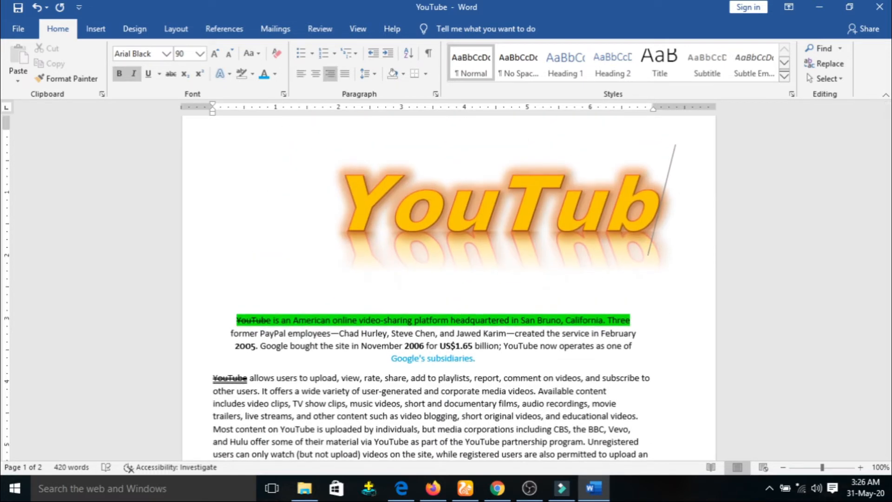
{"action": "type", "text": "e"}
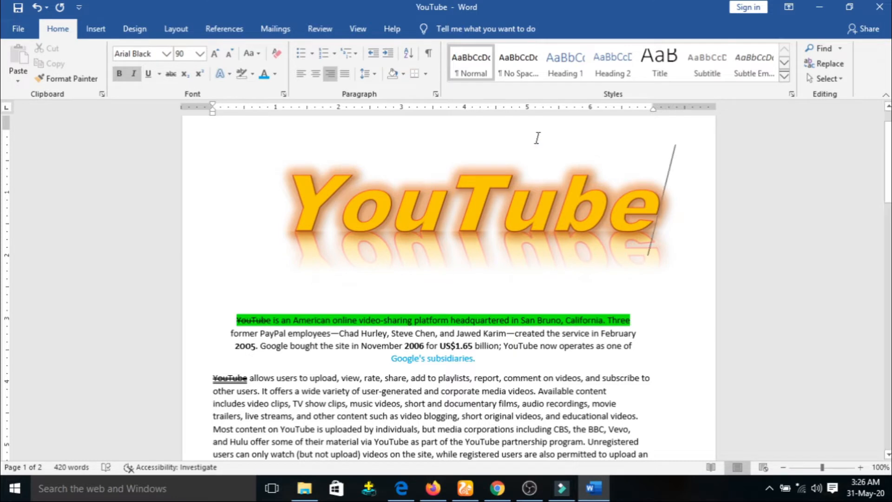
Left-align the YouTube title and the first body paragraph.
{"action": "left_click", "coordinate": [301, 74]}
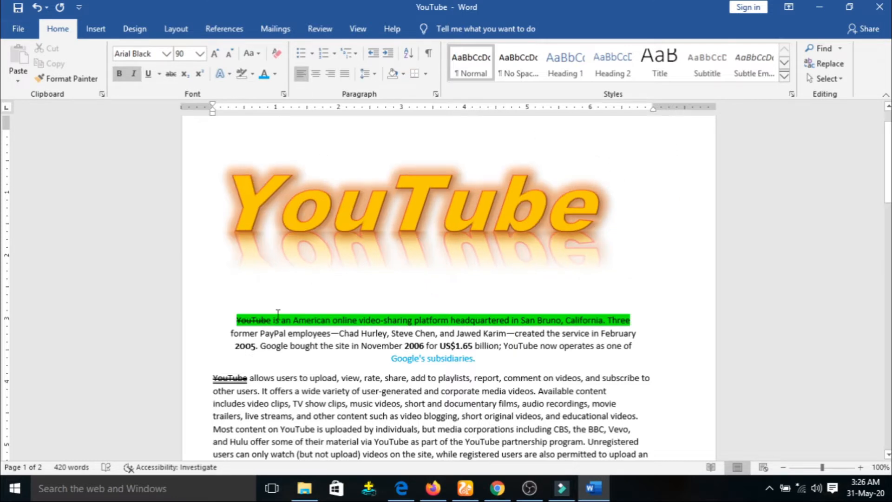
{"action": "left_click", "coordinate": [229, 324]}
{"action": "left_click", "coordinate": [301, 73]}
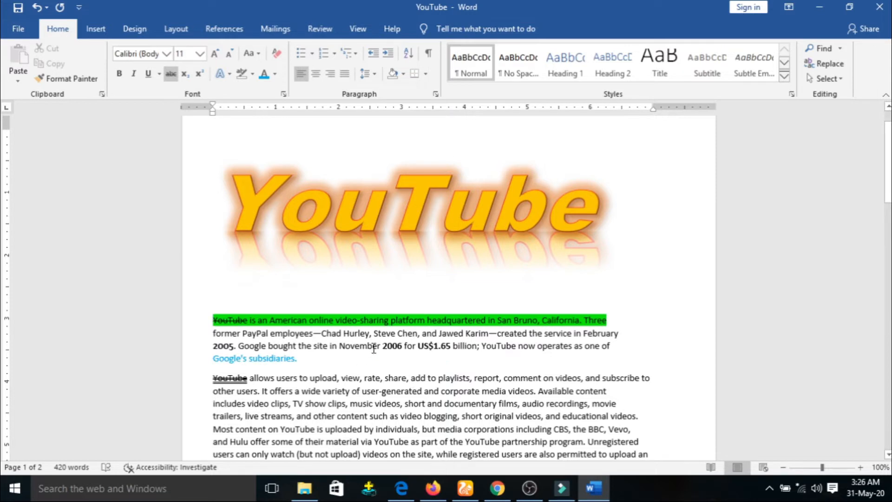
{"action": "scroll", "coordinate": [373, 349], "scroll_direction": "down", "scroll_amount": 1}
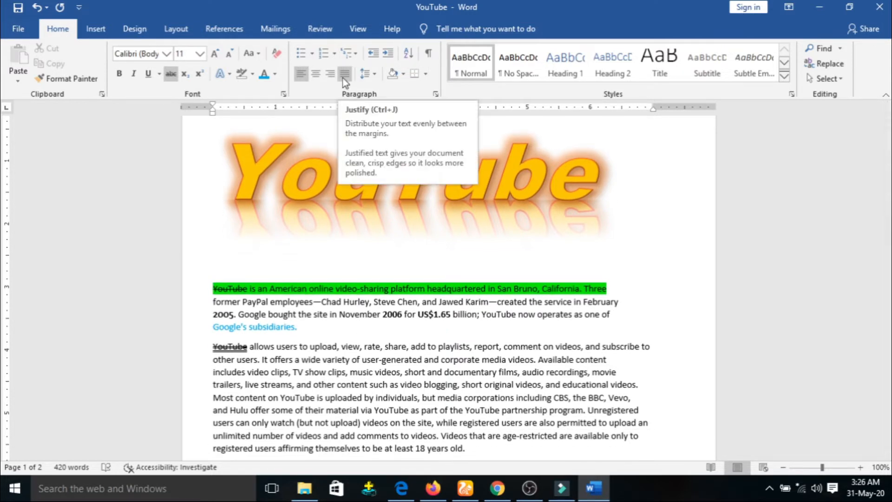
{"action": "scroll", "coordinate": [641, 328], "scroll_direction": "down", "scroll_amount": 2}
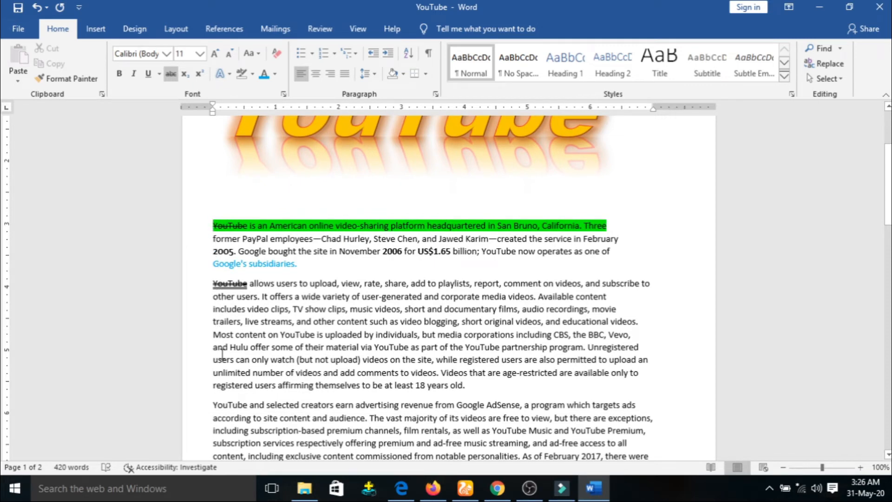
Justify all the body paragraphs below the YouTube title, from the green-highlighted line to the end of the text.
{"action": "scroll", "coordinate": [534, 321], "scroll_direction": "down", "scroll_amount": 1}
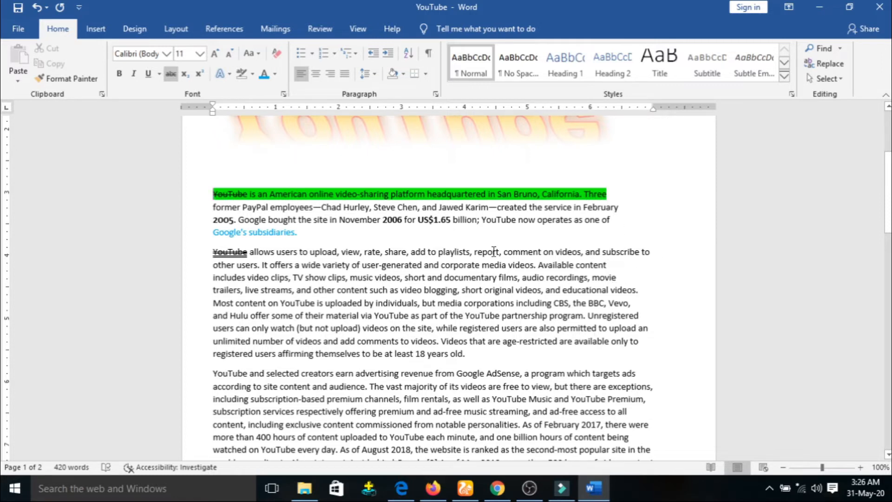
{"action": "left_click_drag", "start_coordinate": [211, 194], "coordinate": [419, 251]}
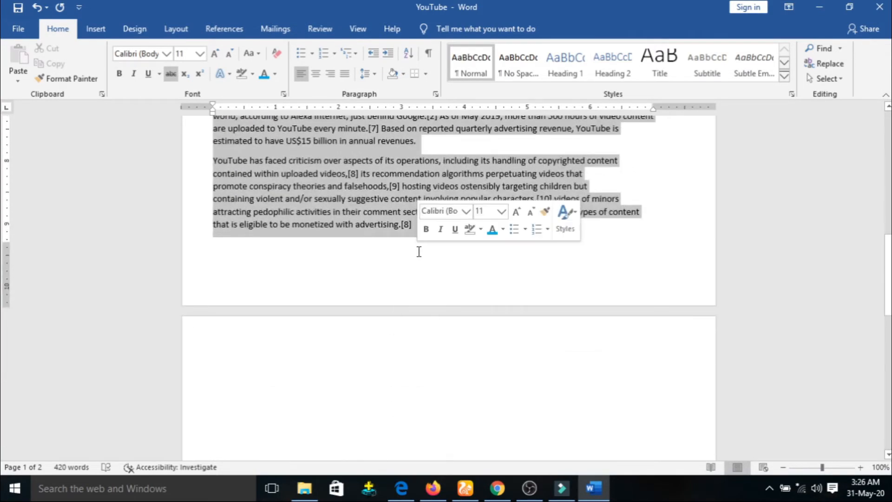
{"action": "left_click", "coordinate": [347, 76]}
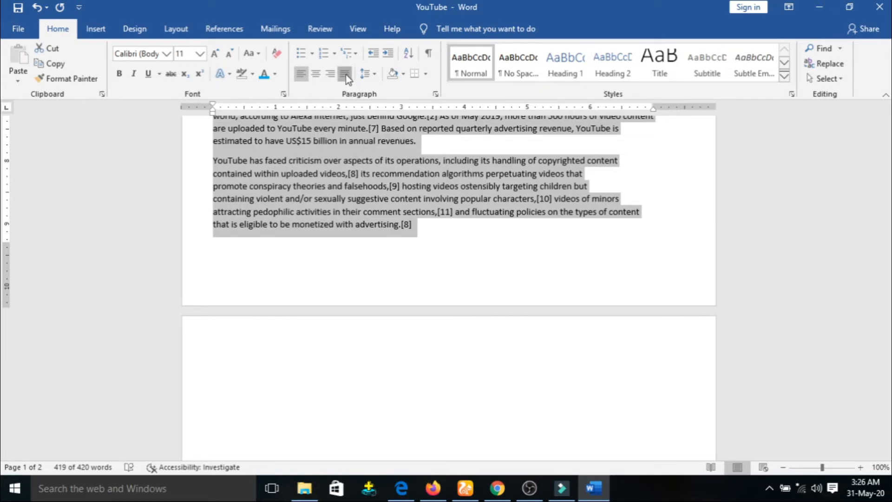
{"action": "scroll", "coordinate": [451, 247], "scroll_direction": "up", "scroll_amount": 3}
{"action": "scroll", "coordinate": [561, 340], "scroll_direction": "up", "scroll_amount": 5}
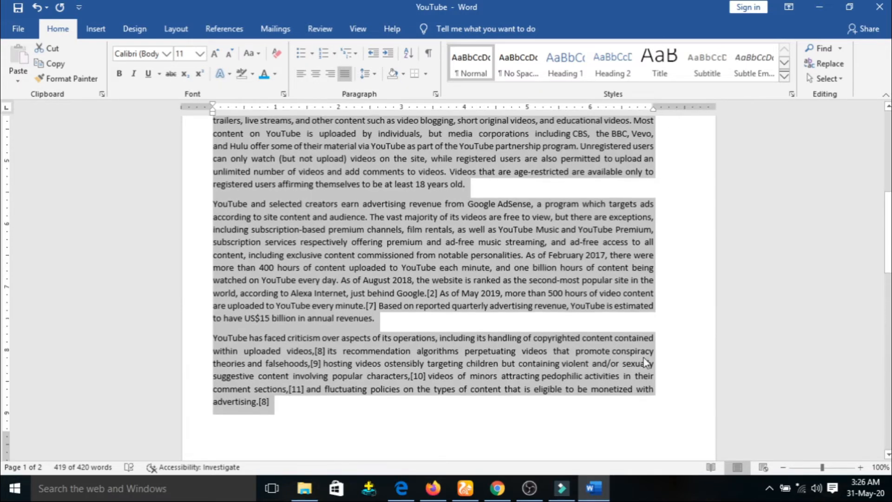
{"action": "left_click", "coordinate": [663, 282]}
{"action": "scroll", "coordinate": [663, 282], "scroll_direction": "up", "scroll_amount": 2}
{"action": "scroll", "coordinate": [662, 269], "scroll_direction": "up", "scroll_amount": 2}
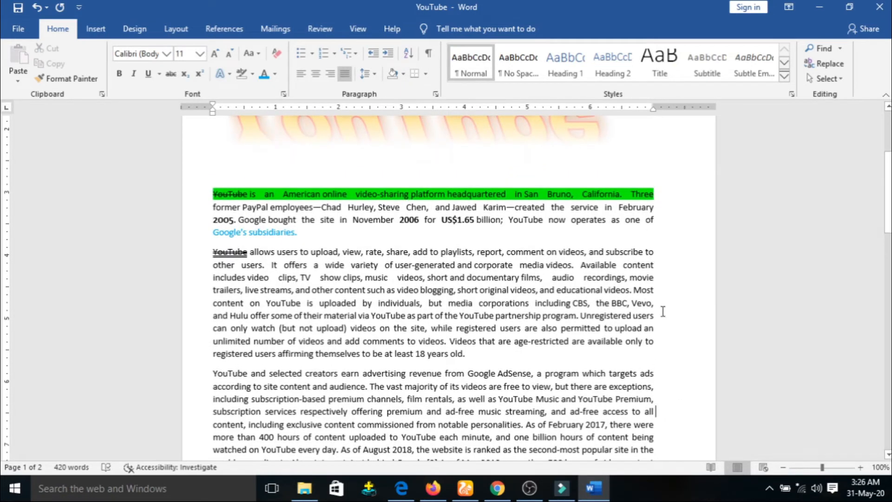
{"action": "scroll", "coordinate": [665, 340], "scroll_direction": "down", "scroll_amount": 5}
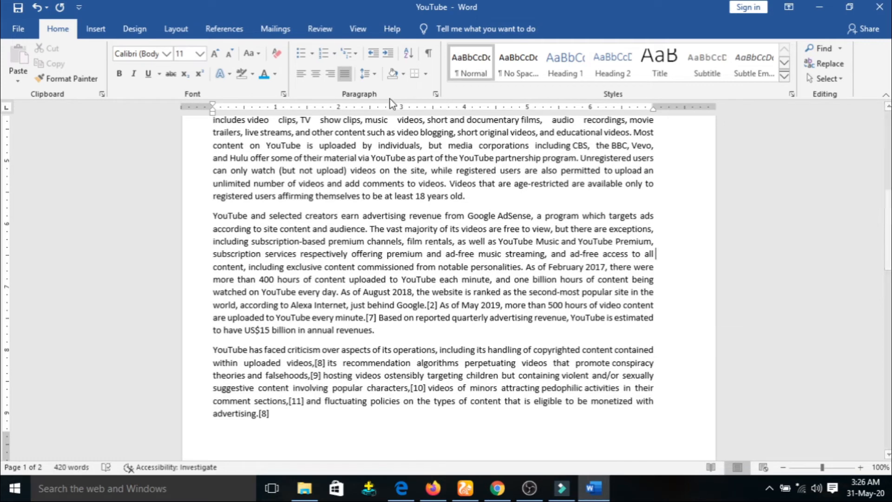
{"action": "scroll", "coordinate": [400, 271], "scroll_direction": "up", "scroll_amount": 5}
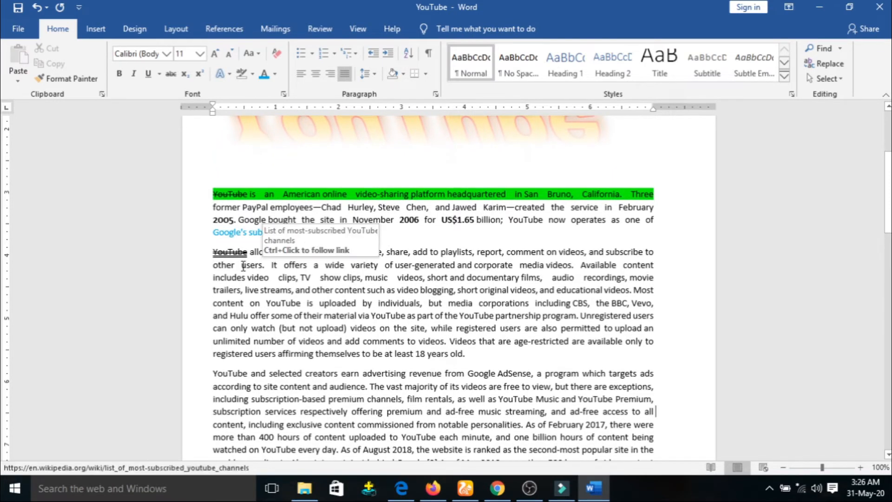
Select the whole body paragraph that begins "YouTube and selected creators earn advertising revenue".
{"action": "scroll", "coordinate": [267, 232], "scroll_direction": "down", "scroll_amount": 1}
{"action": "left_click", "coordinate": [208, 342]}
{"action": "left_click_drag", "start_coordinate": [215, 364], "coordinate": [384, 347]}
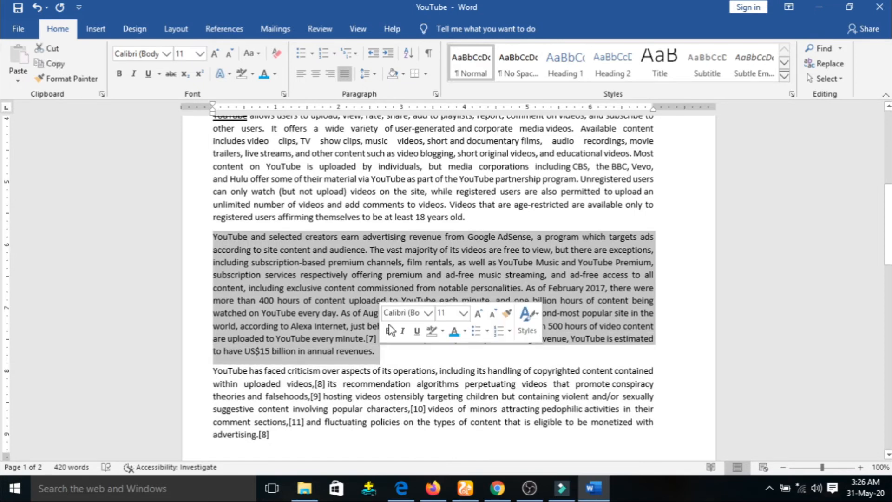
Open the detailed line spacing options for the selected paragraph and try a left indentation of 0.7".
{"action": "left_click", "coordinate": [374, 75]}
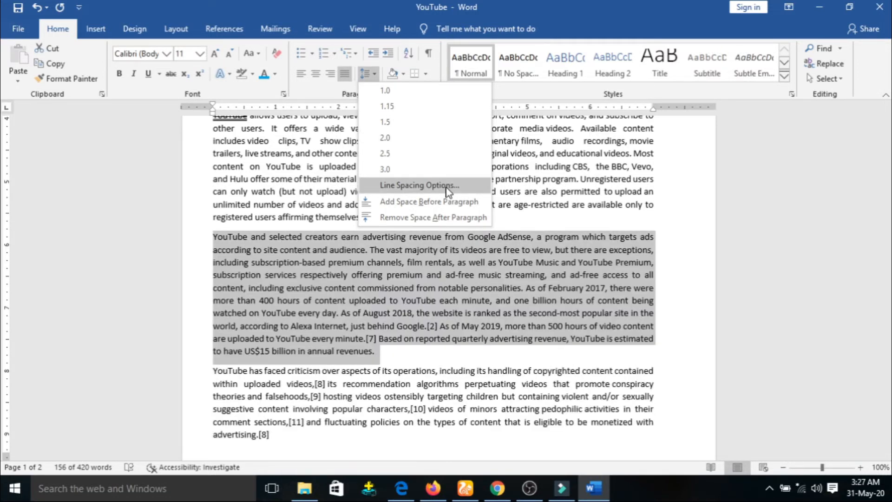
{"action": "left_click", "coordinate": [448, 191]}
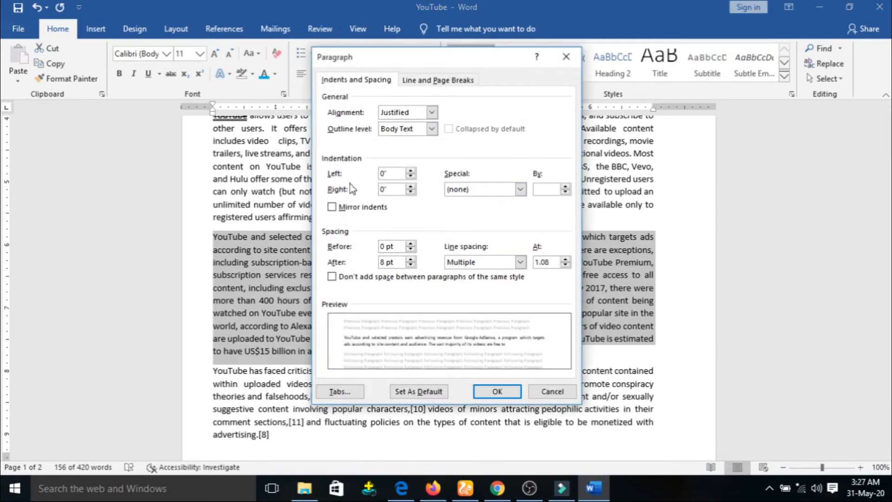
{"action": "left_click", "coordinate": [409, 170]}
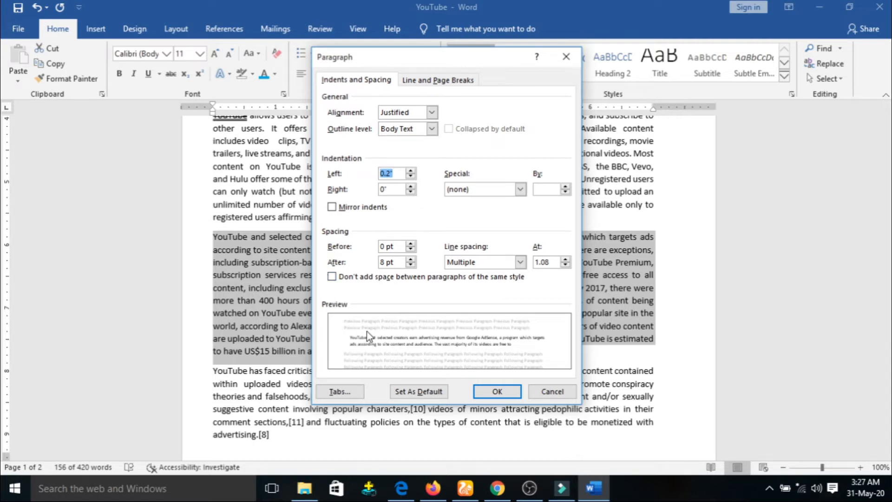
{"action": "left_click", "coordinate": [410, 171]}
{"action": "left_click", "coordinate": [410, 171]}
{"action": "left_click", "coordinate": [410, 171]}
{"action": "left_click", "coordinate": [411, 171]}
{"action": "left_click", "coordinate": [410, 171]}
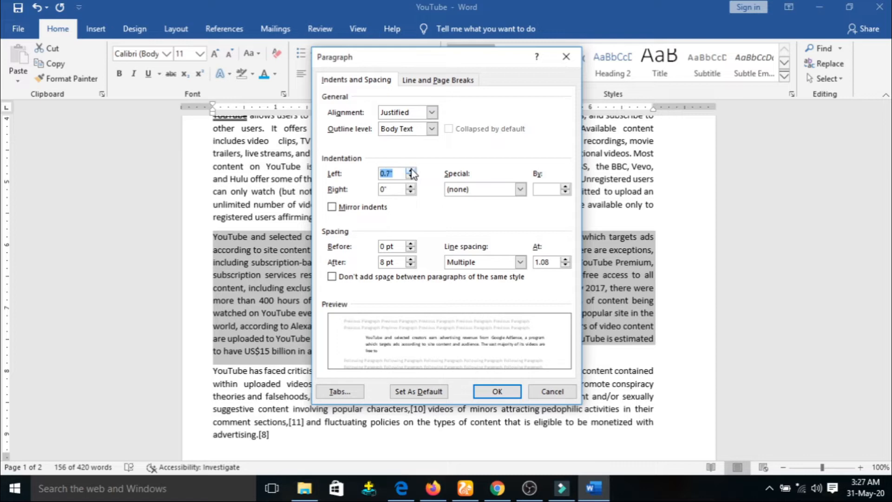
Bring the selected paragraph's left indentation back to 0".
{"action": "left_click", "coordinate": [410, 179]}
{"action": "left_click", "coordinate": [410, 179]}
{"action": "left_click", "coordinate": [411, 180]}
{"action": "left_click", "coordinate": [411, 179]}
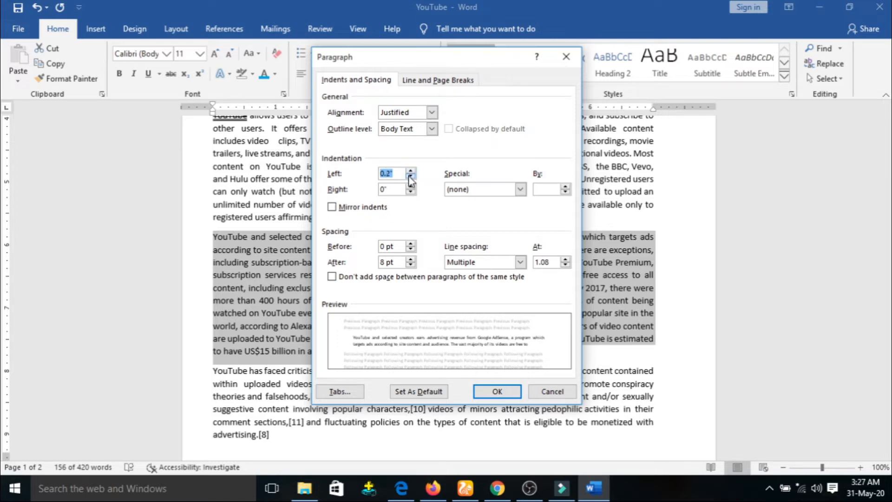
{"action": "left_click", "coordinate": [411, 179]}
{"action": "left_click", "coordinate": [411, 179]}
{"action": "left_click", "coordinate": [411, 179]}
{"action": "left_click", "coordinate": [409, 176]}
{"action": "left_click", "coordinate": [411, 170]}
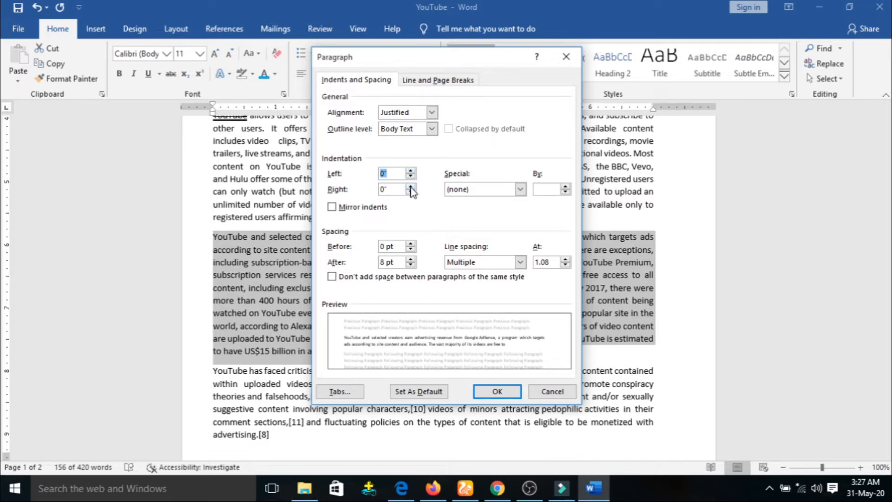
Try a right indentation of 2" for the selected paragraph.
{"action": "left_click", "coordinate": [411, 186]}
{"action": "left_click", "coordinate": [410, 186]}
{"action": "left_click", "coordinate": [411, 186]}
{"action": "left_click", "coordinate": [410, 186]}
{"action": "left_click", "coordinate": [410, 186]}
{"action": "left_click", "coordinate": [411, 186]}
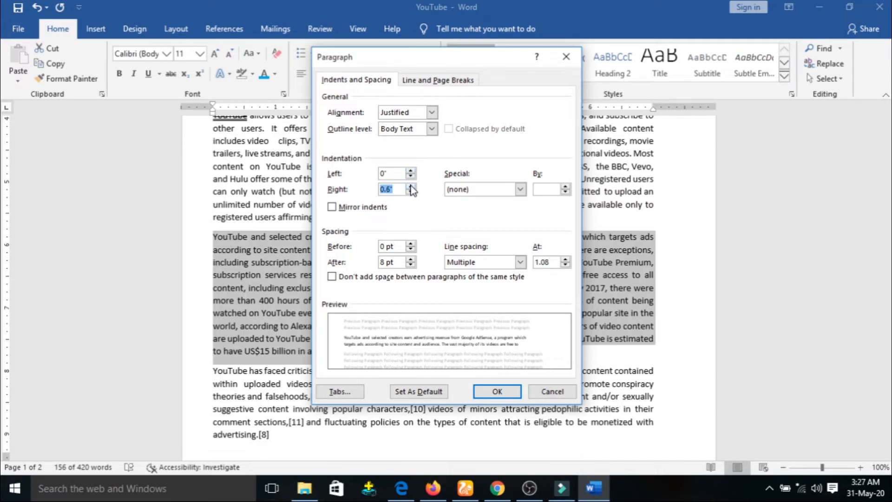
{"action": "left_click", "coordinate": [411, 186]}
{"action": "left_click", "coordinate": [411, 186]}
{"action": "double_click", "coordinate": [411, 186]}
{"action": "double_click", "coordinate": [411, 187]}
{"action": "double_click", "coordinate": [411, 186]}
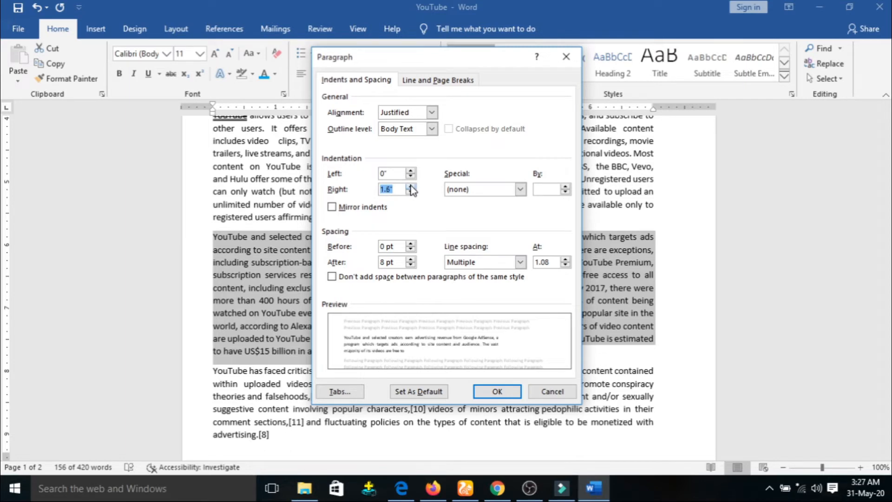
{"action": "double_click", "coordinate": [411, 186]}
{"action": "left_click", "coordinate": [411, 186]}
{"action": "double_click", "coordinate": [411, 186]}
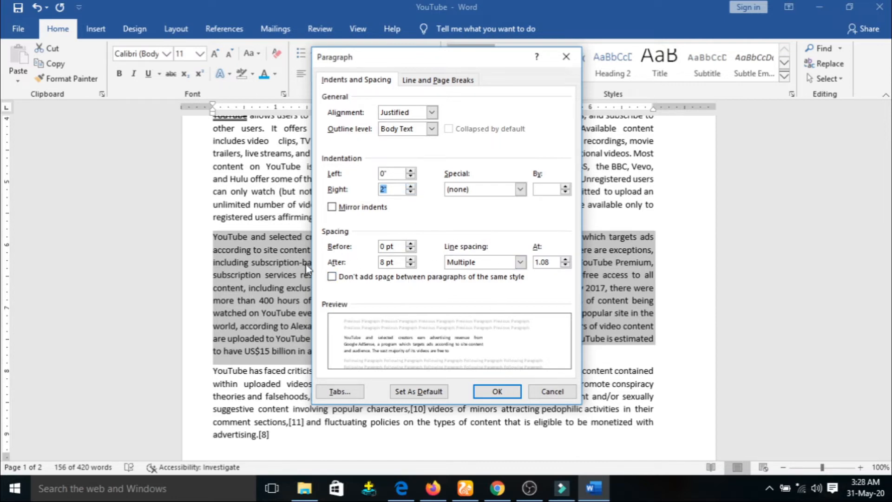
Try 36 pt of spacing before the selected paragraph.
{"action": "left_click", "coordinate": [410, 243]}
{"action": "left_click", "coordinate": [410, 243]}
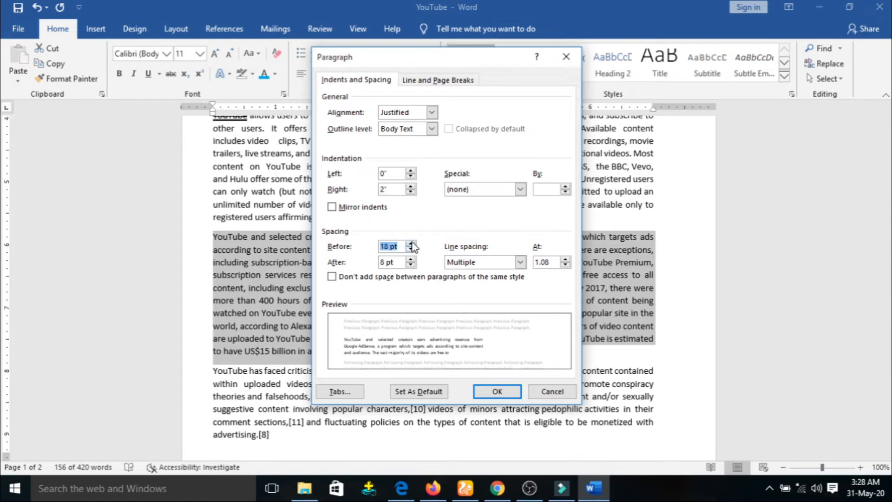
{"action": "left_click", "coordinate": [410, 243]}
{"action": "left_click", "coordinate": [410, 243]}
{"action": "left_click", "coordinate": [410, 243]}
{"action": "left_click", "coordinate": [410, 243]}
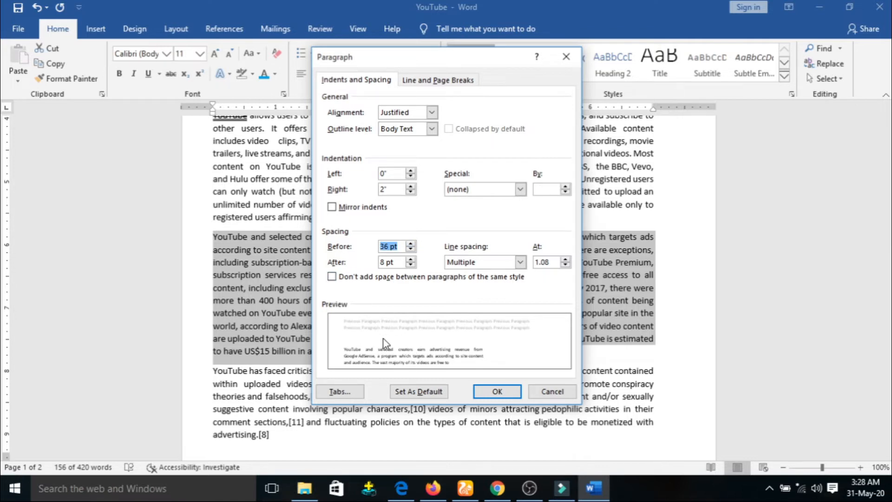
Reduce the spacing before the selected paragraph to 0 pt.
{"action": "left_click", "coordinate": [410, 251]}
{"action": "left_click", "coordinate": [411, 251]}
{"action": "left_click", "coordinate": [411, 252]}
{"action": "left_click", "coordinate": [410, 252]}
{"action": "left_click", "coordinate": [411, 251]}
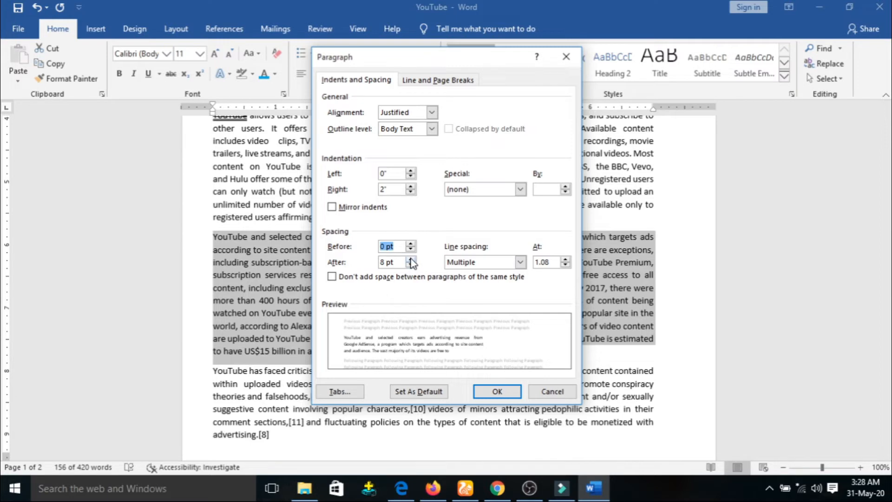
Try 24 pt of spacing after the selected paragraph, and lower it to 6 pt.
{"action": "left_click", "coordinate": [411, 259]}
{"action": "left_click", "coordinate": [411, 259]}
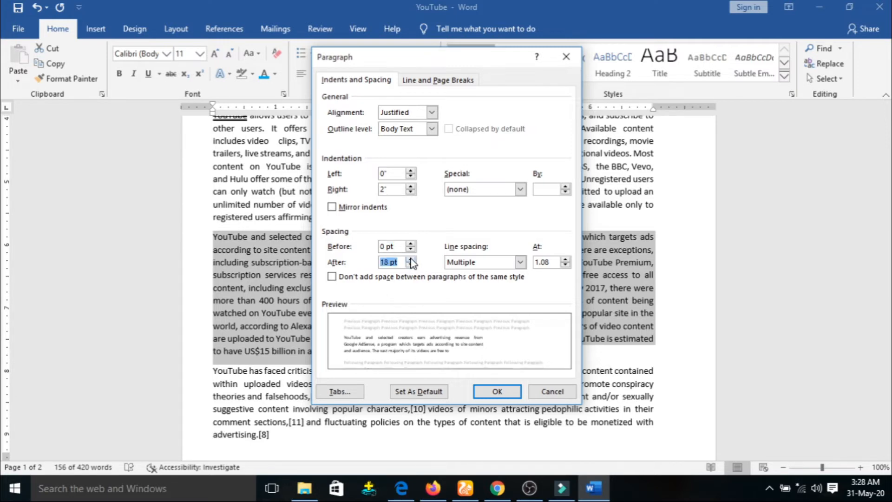
{"action": "left_click", "coordinate": [411, 259]}
{"action": "left_click", "coordinate": [411, 265]}
{"action": "left_click", "coordinate": [410, 265]}
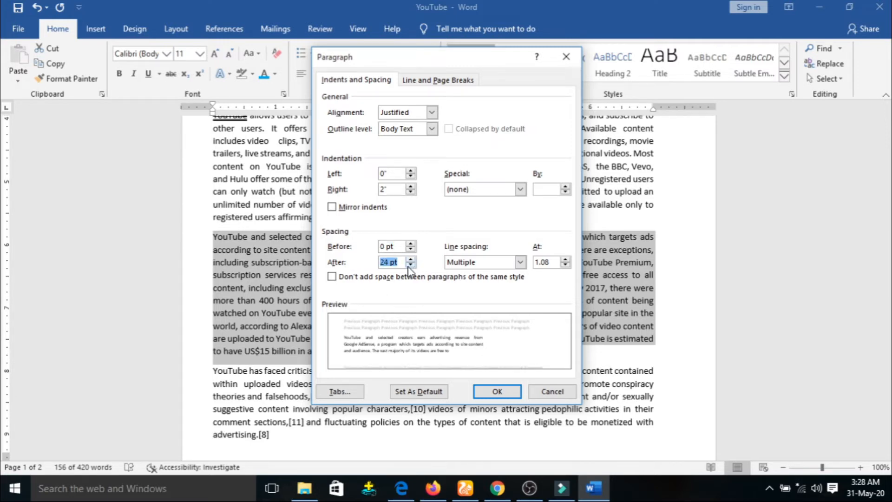
{"action": "left_click", "coordinate": [410, 265]}
{"action": "left_click", "coordinate": [411, 266]}
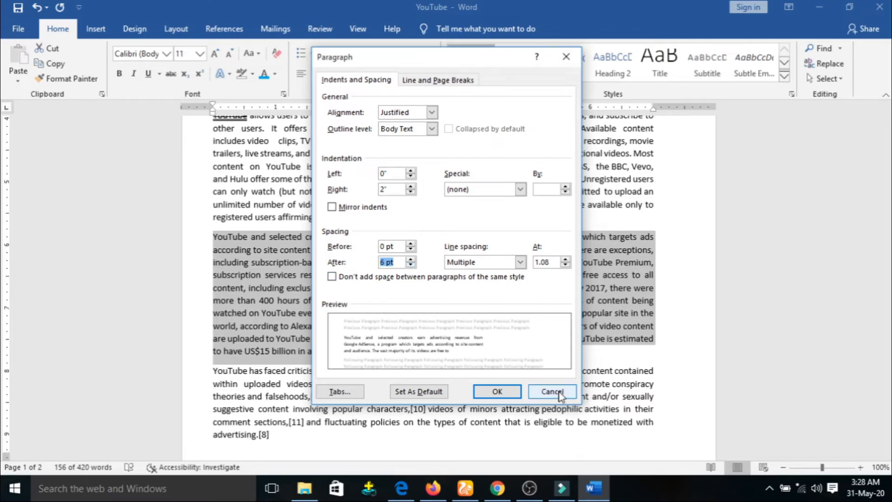
Try the Keep with next, Keep lines together and Page break before options, and discard all the paragraph setting changes.
{"action": "left_click", "coordinate": [448, 81]}
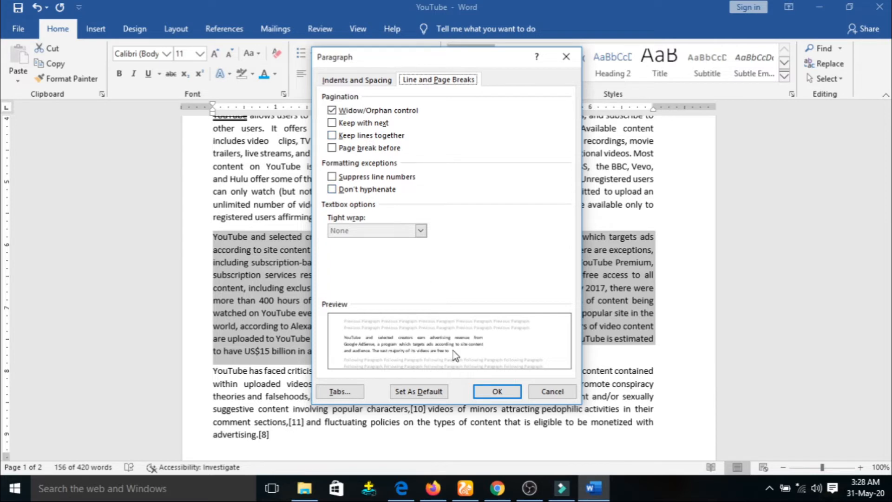
{"action": "left_click", "coordinate": [333, 123]}
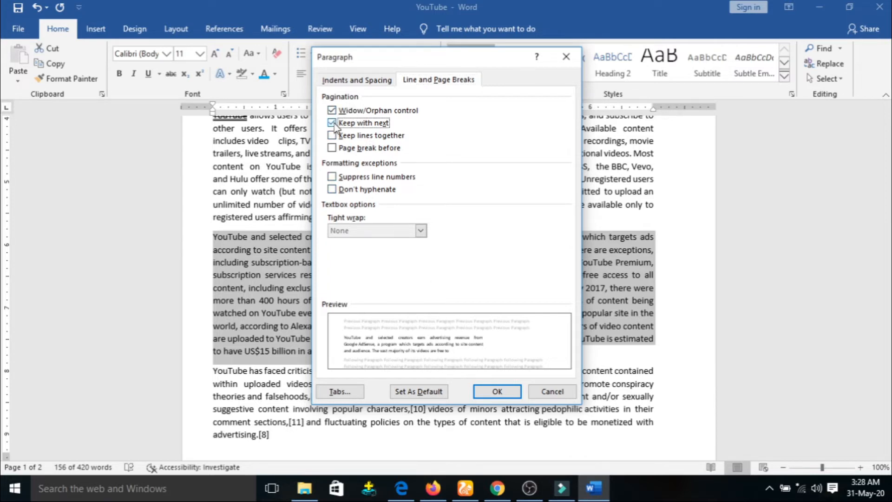
{"action": "left_click", "coordinate": [332, 136]}
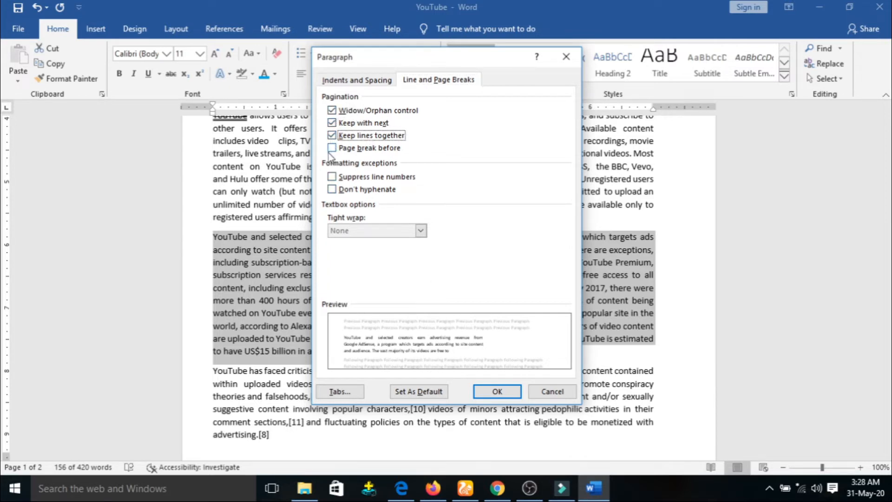
{"action": "left_click", "coordinate": [331, 148]}
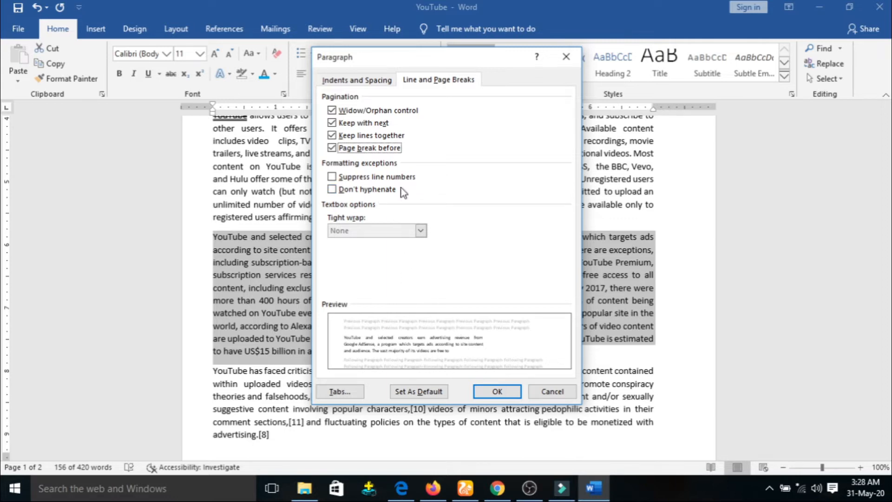
{"action": "left_click", "coordinate": [362, 82]}
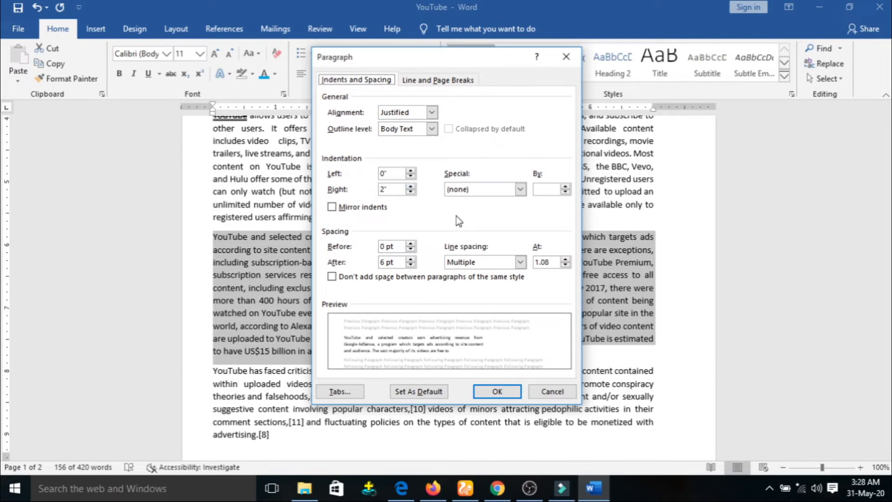
{"action": "left_click", "coordinate": [548, 393]}
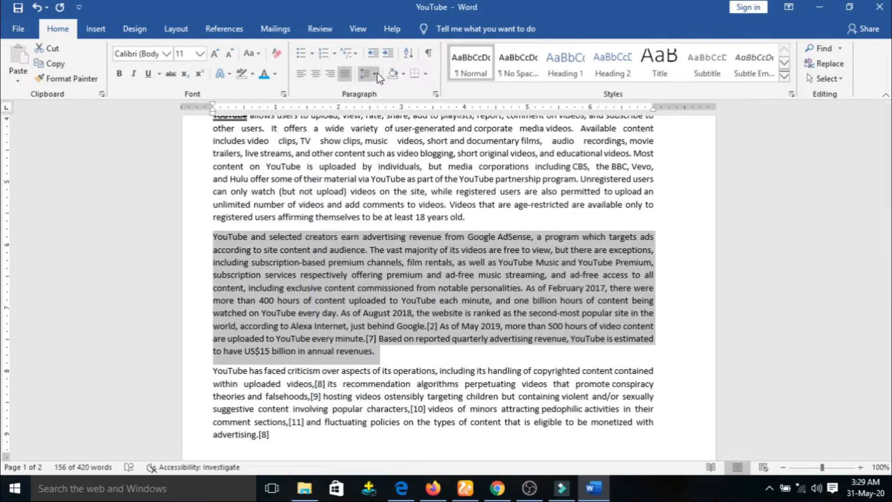
Shade the selected paragraph about creators' advertising revenue with a dark orange theme colour and deselect it.
{"action": "left_click", "coordinate": [404, 74]}
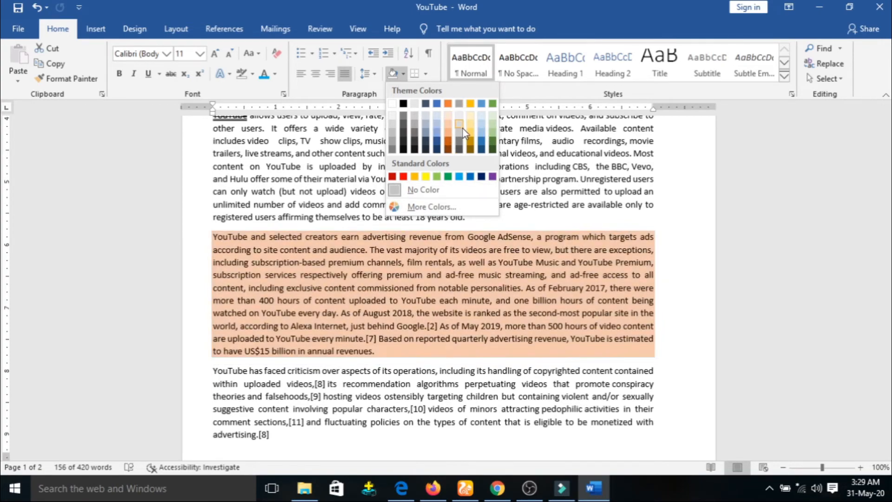
{"action": "left_click", "coordinate": [446, 146]}
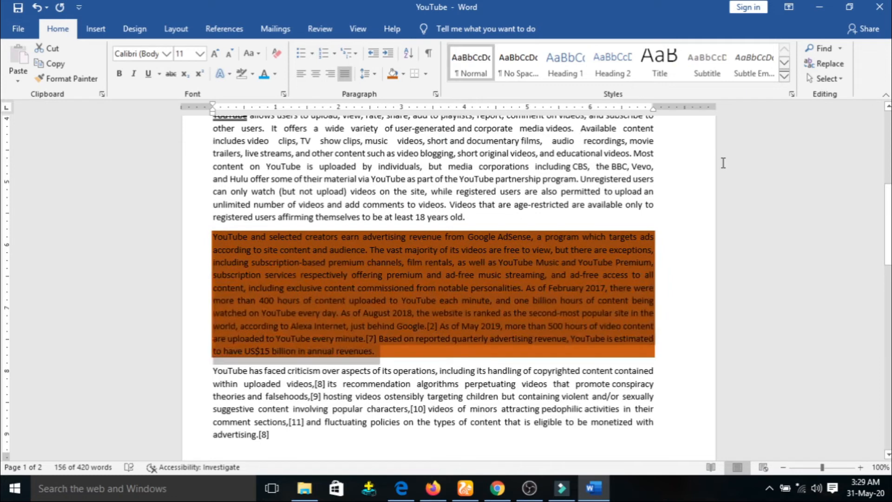
{"action": "left_click", "coordinate": [704, 170]}
{"action": "scroll", "coordinate": [312, 287], "scroll_direction": "up", "scroll_amount": 2}
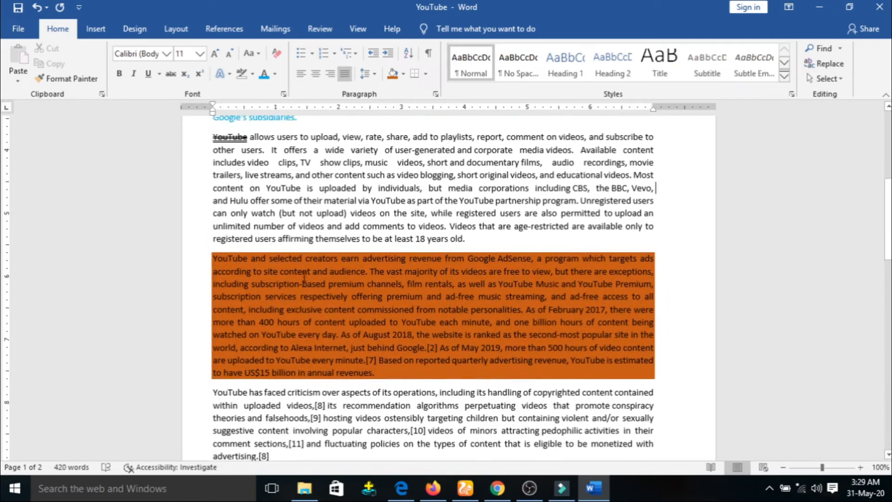
{"action": "scroll", "coordinate": [388, 124], "scroll_direction": "up", "scroll_amount": 3}
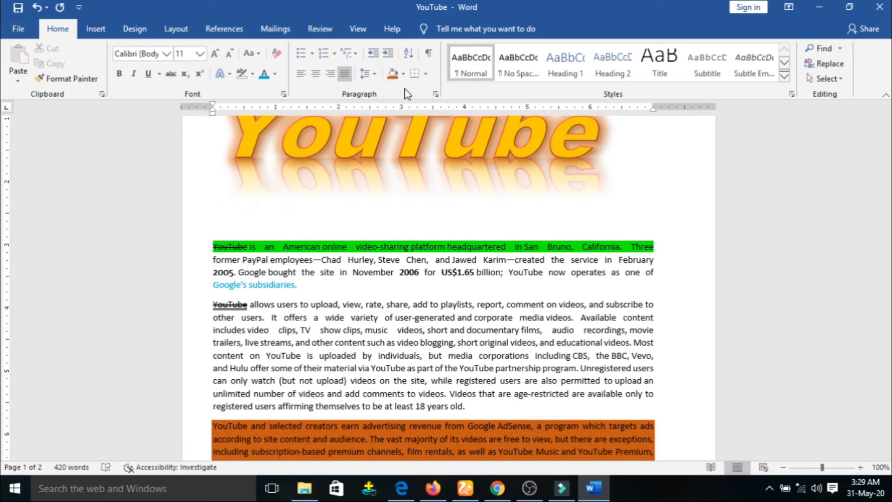
Sort the document's text by paragraphs as Text in ascending order, with no header row.
{"action": "left_click", "coordinate": [408, 59]}
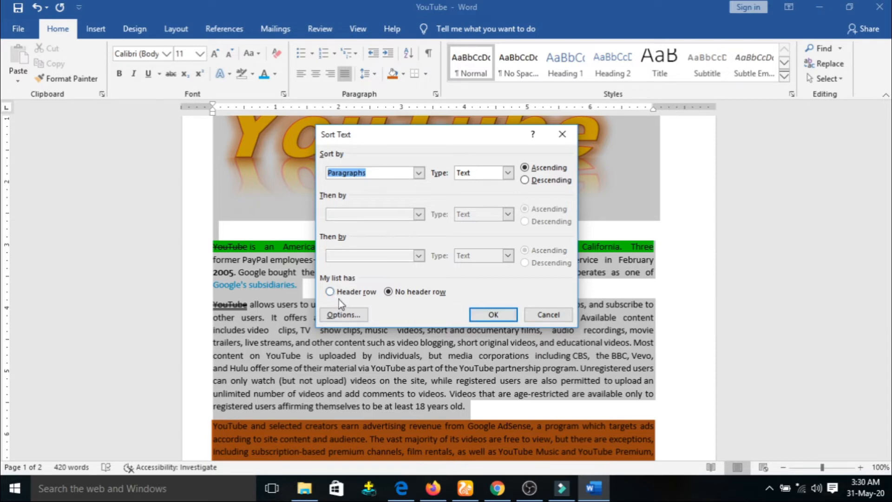
{"action": "left_click", "coordinate": [483, 319]}
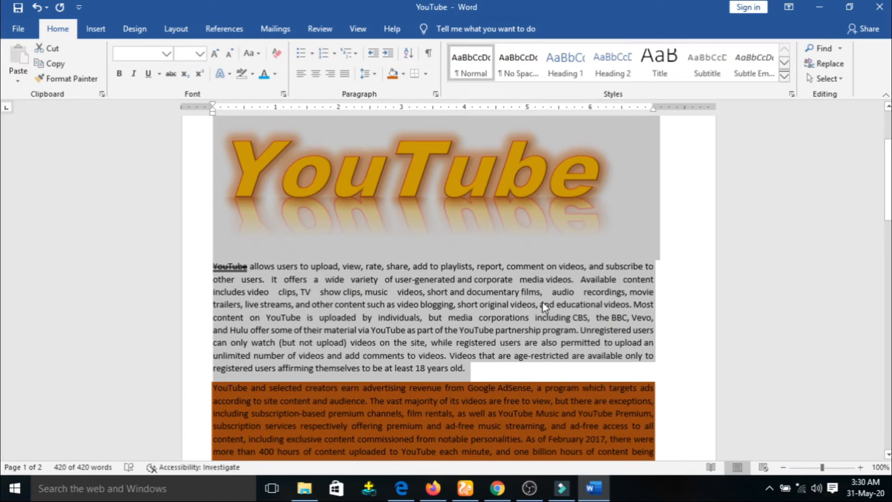
Check the sorted paragraphs and undo the ascending sort.
{"action": "scroll", "coordinate": [542, 302], "scroll_direction": "down", "scroll_amount": 1}
{"action": "scroll", "coordinate": [541, 301], "scroll_direction": "down", "scroll_amount": 1}
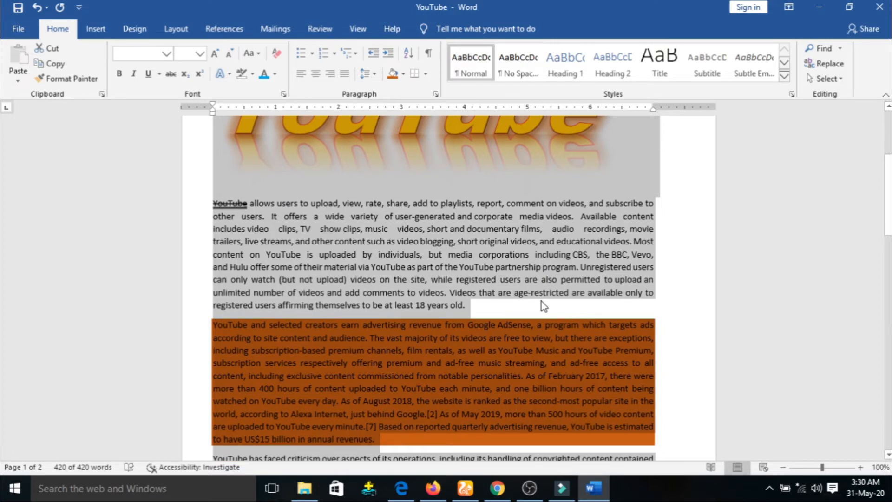
{"action": "key", "text": "ctrl+z"}
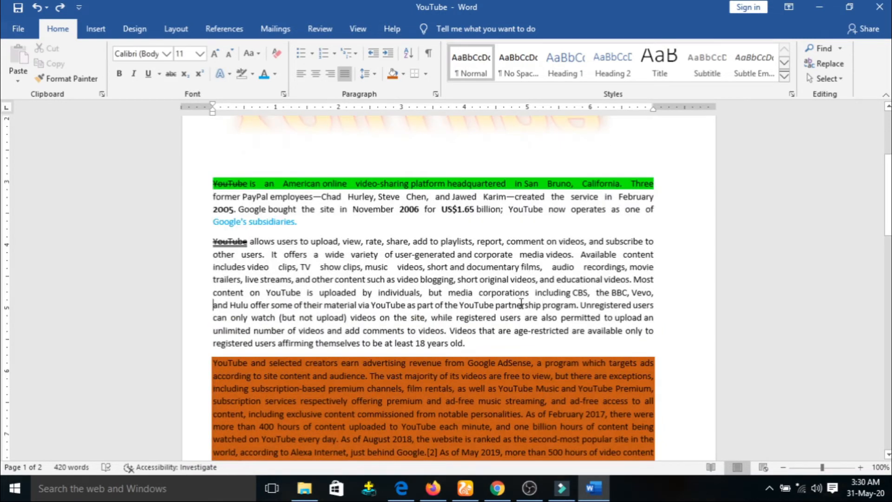
Sort the whole document again by paragraphs as Text in ascending order, with no header row.
{"action": "scroll", "coordinate": [326, 231], "scroll_direction": "up", "scroll_amount": 2}
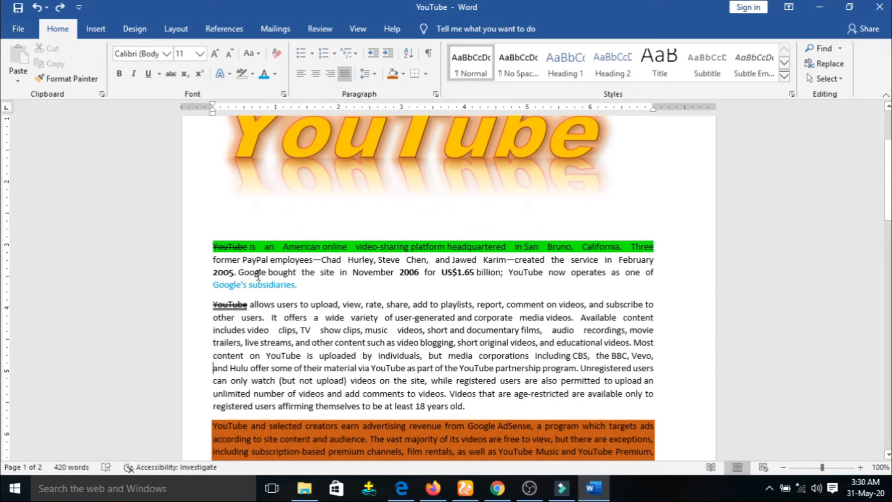
{"action": "left_click", "coordinate": [216, 217]}
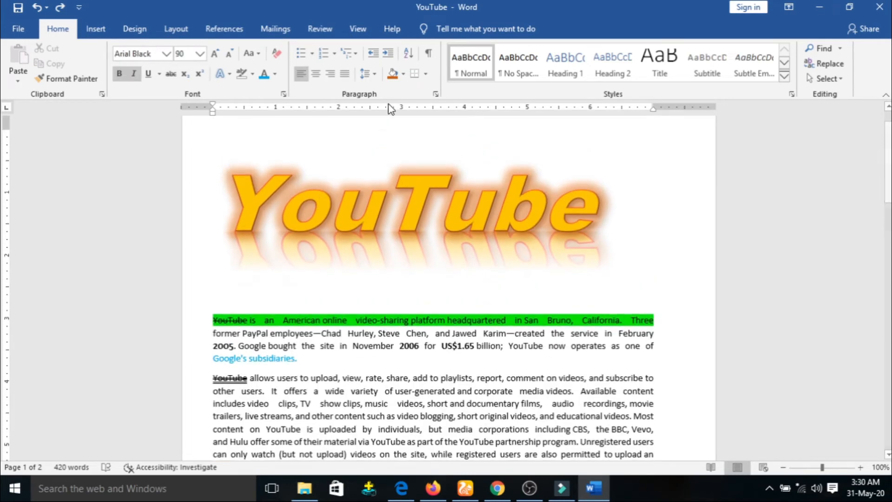
{"action": "left_click", "coordinate": [409, 54]}
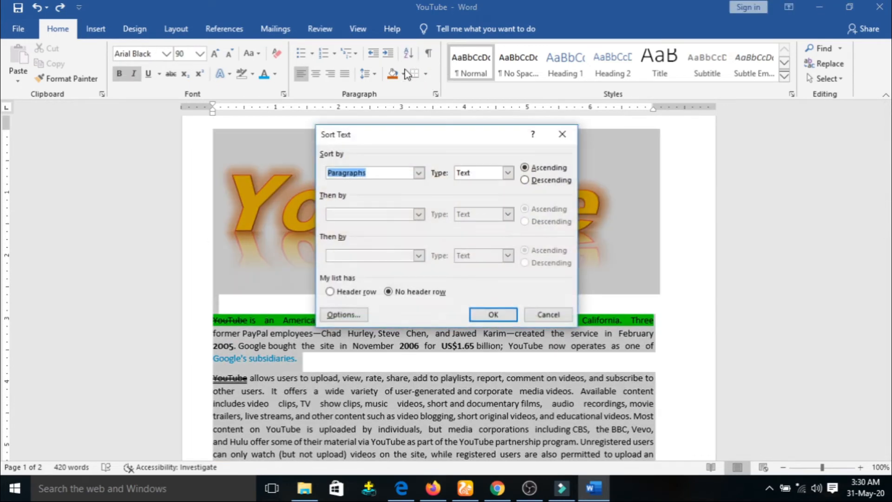
{"action": "left_click", "coordinate": [492, 314]}
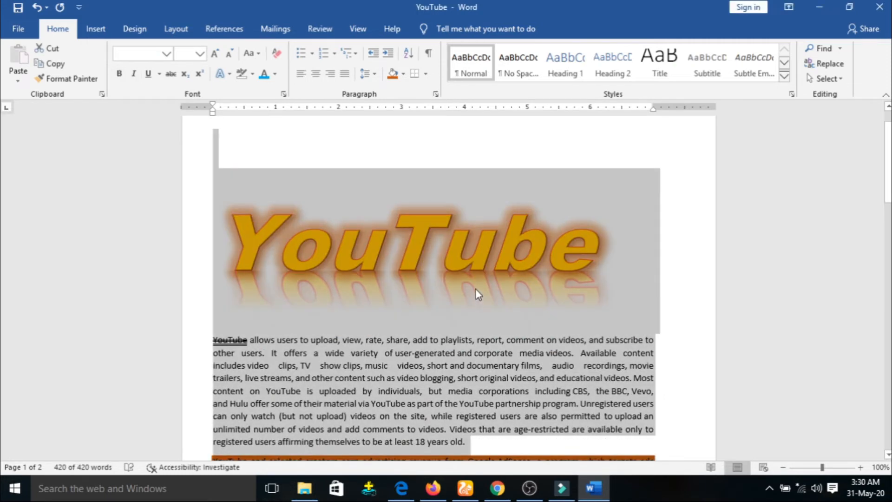
Examine the order of the sorted paragraphs from the title to the end of the second page.
{"action": "scroll", "coordinate": [476, 289], "scroll_direction": "down", "scroll_amount": 7}
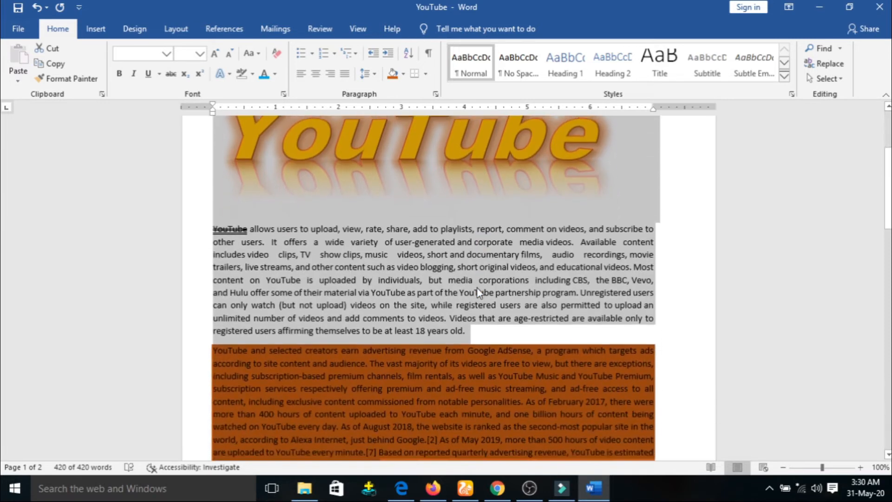
{"action": "scroll", "coordinate": [477, 287], "scroll_direction": "down", "scroll_amount": 7}
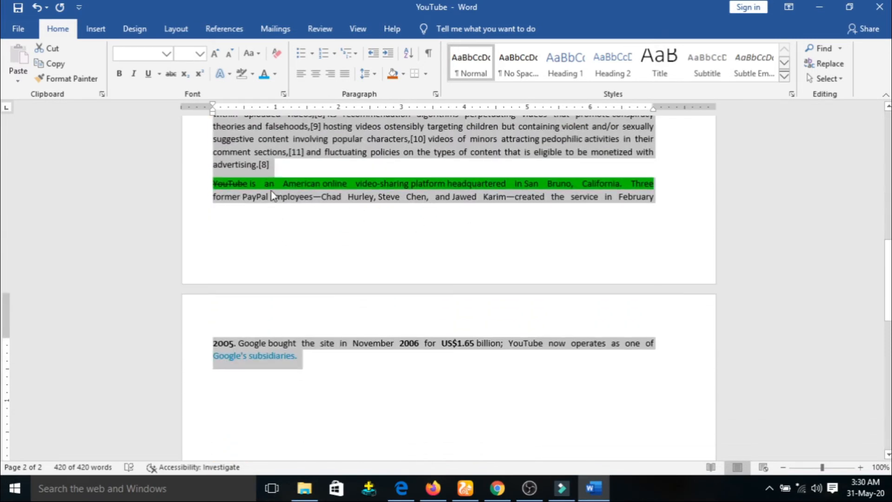
{"action": "scroll", "coordinate": [325, 247], "scroll_direction": "up", "scroll_amount": 9}
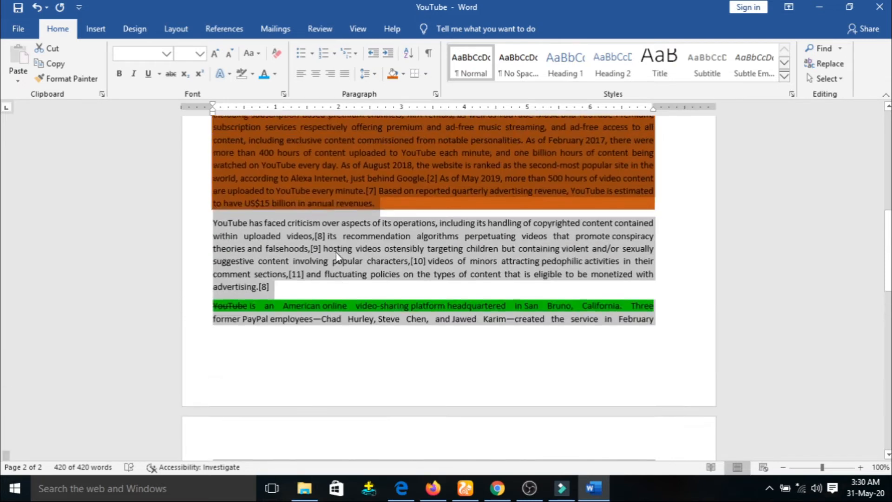
{"action": "scroll", "coordinate": [328, 246], "scroll_direction": "down", "scroll_amount": 3}
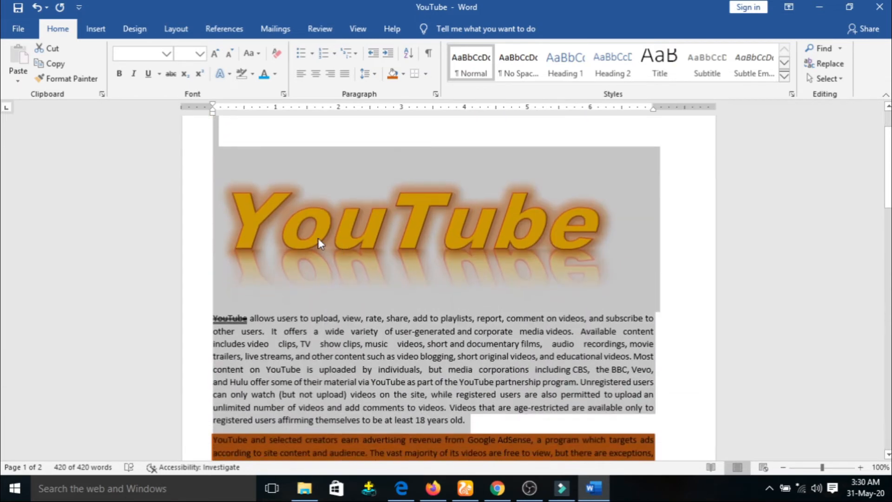
{"action": "scroll", "coordinate": [343, 248], "scroll_direction": "down", "scroll_amount": 5}
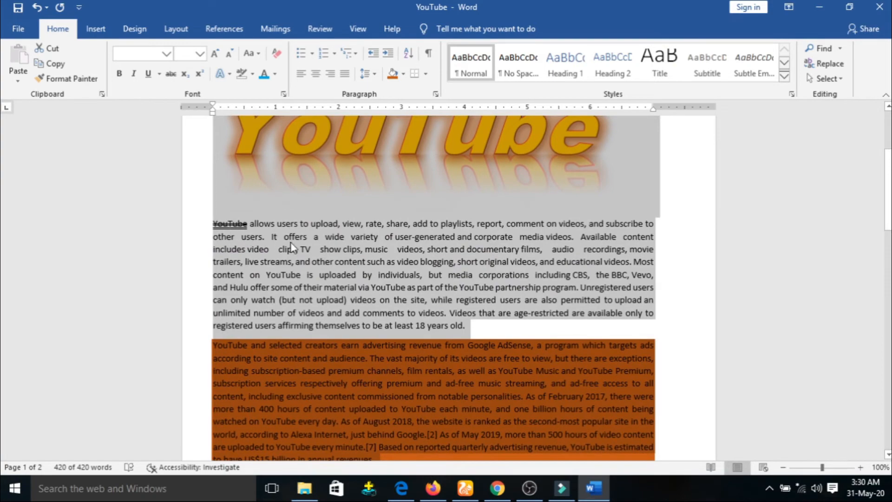
{"action": "scroll", "coordinate": [338, 266], "scroll_direction": "down", "scroll_amount": 4}
{"action": "scroll", "coordinate": [449, 281], "scroll_direction": "down", "scroll_amount": 7}
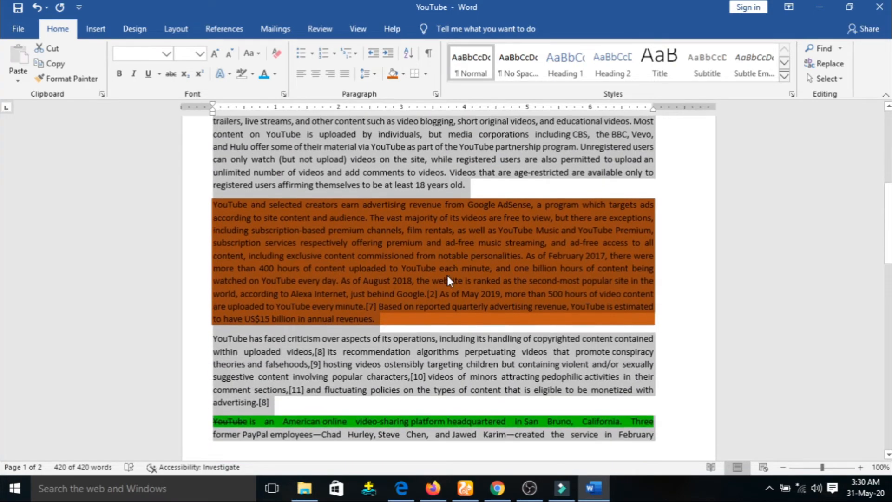
{"action": "scroll", "coordinate": [409, 258], "scroll_direction": "down", "scroll_amount": 6}
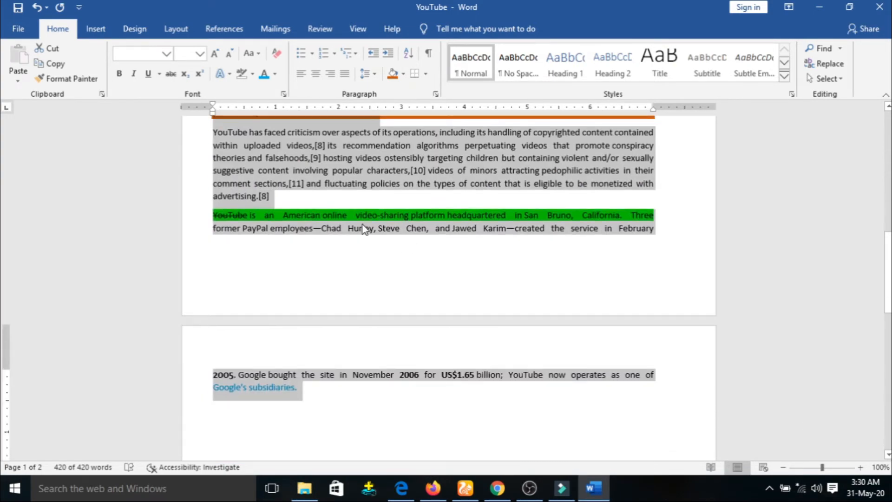
{"action": "scroll", "coordinate": [370, 364], "scroll_direction": "up", "scroll_amount": 12}
{"action": "scroll", "coordinate": [372, 352], "scroll_direction": "up", "scroll_amount": 11}
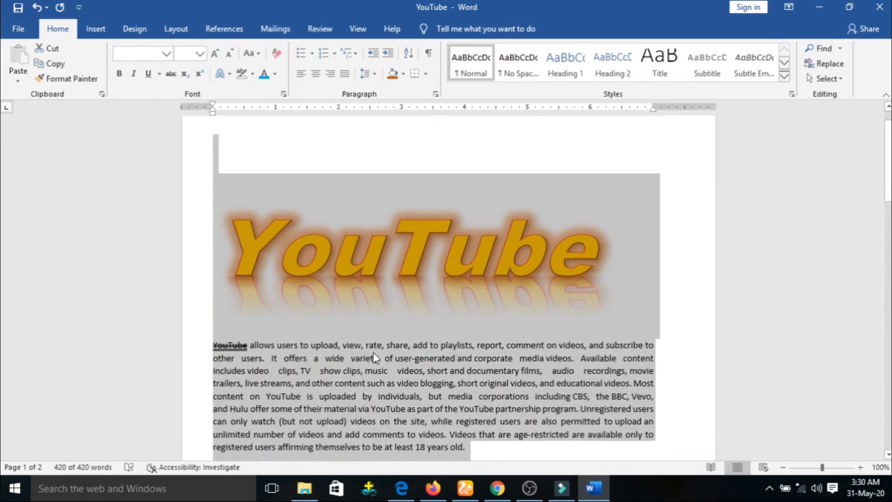
Sort the document's paragraphs as Text in ascending order with the Header row option, and review the result.
{"action": "left_click", "coordinate": [288, 180]}
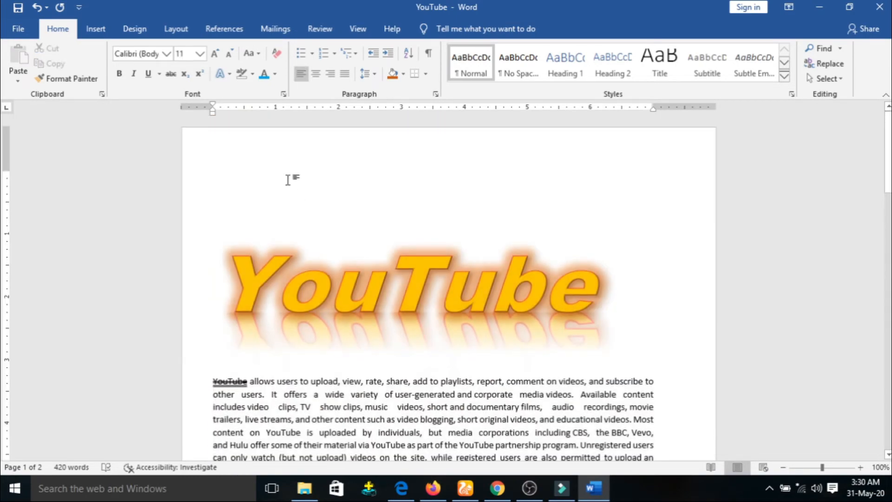
{"action": "left_click", "coordinate": [409, 54]}
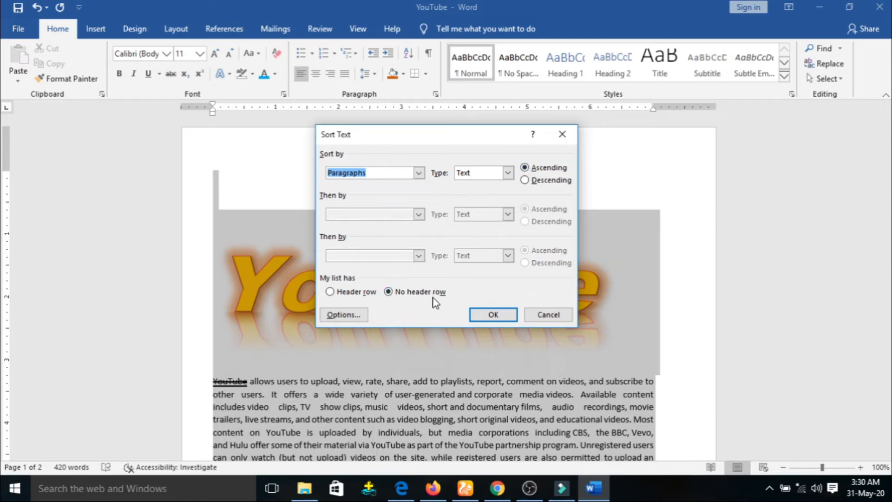
{"action": "left_click", "coordinate": [353, 292]}
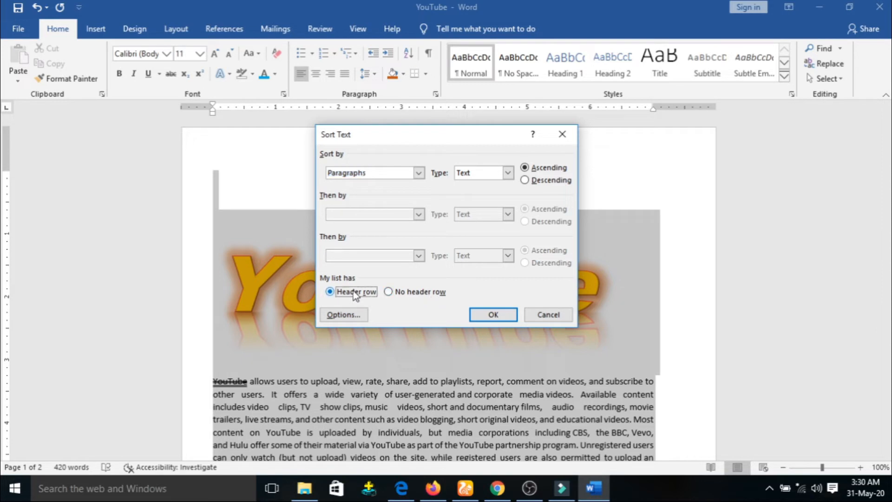
{"action": "left_click", "coordinate": [492, 315]}
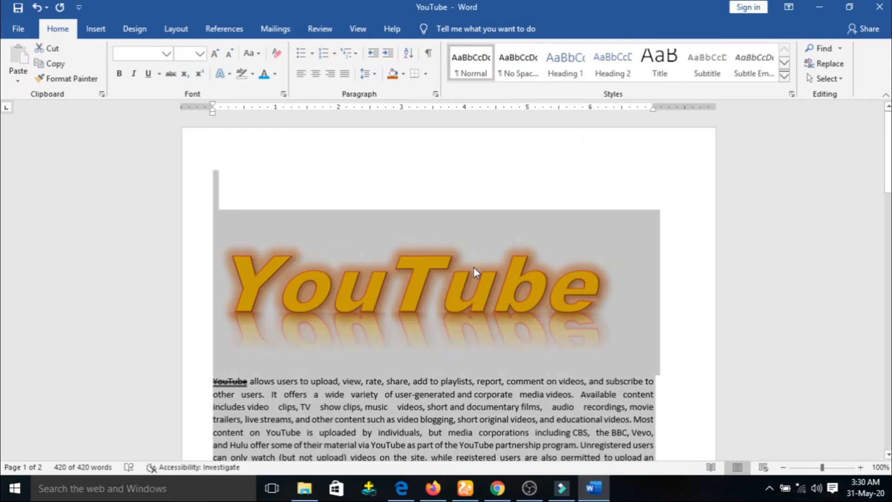
{"action": "scroll", "coordinate": [474, 268], "scroll_direction": "down", "scroll_amount": 2}
{"action": "scroll", "coordinate": [473, 266], "scroll_direction": "down", "scroll_amount": 5}
{"action": "scroll", "coordinate": [473, 267], "scroll_direction": "up", "scroll_amount": 2}
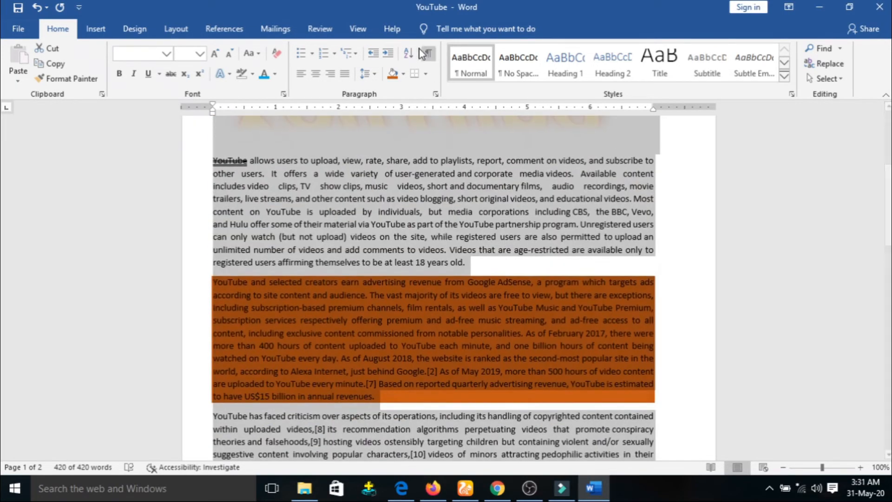
{"action": "left_click", "coordinate": [418, 233]}
{"action": "scroll", "coordinate": [418, 233], "scroll_direction": "up", "scroll_amount": 5}
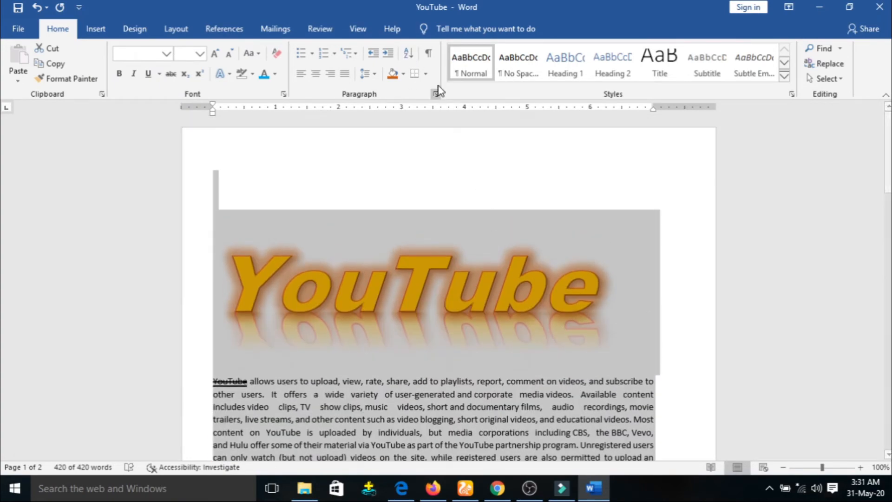
Show the formatting marks, select the empty paragraph above the title, and hide the marks.
{"action": "left_click", "coordinate": [430, 55]}
{"action": "left_click", "coordinate": [239, 187]}
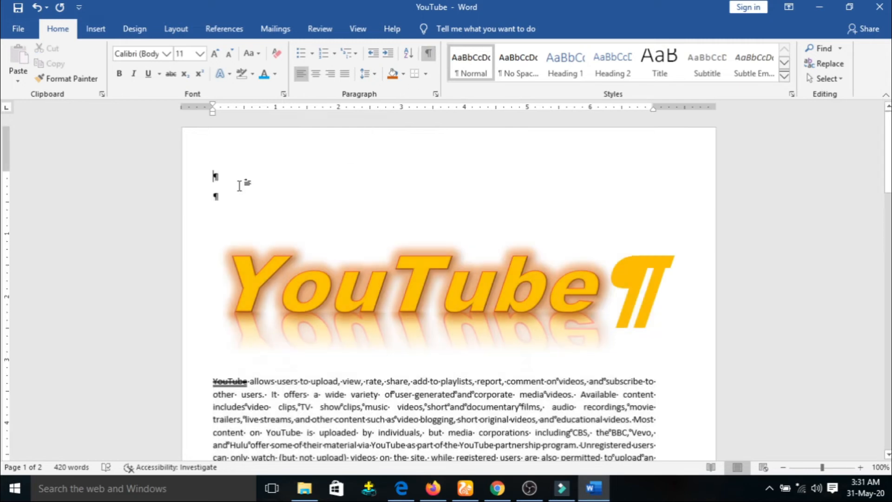
{"action": "left_click_drag", "start_coordinate": [223, 193], "coordinate": [201, 177]}
{"action": "left_click", "coordinate": [431, 55]}
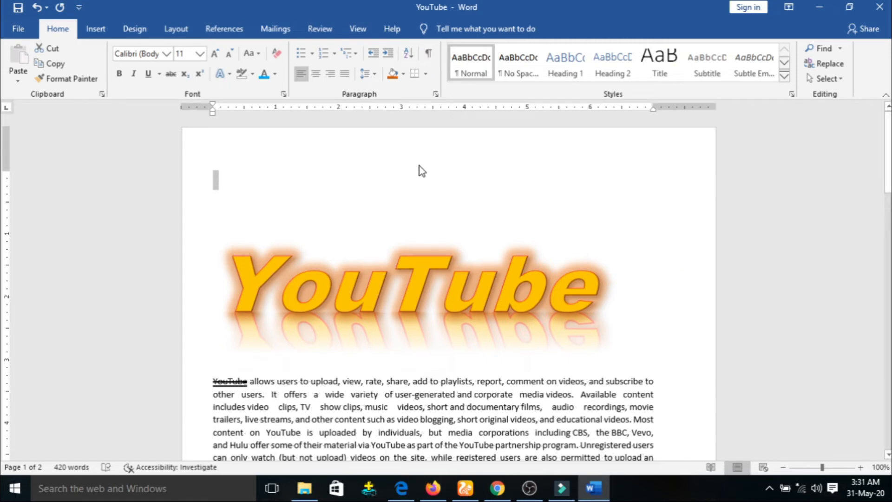
Show the formatting marks again to examine them down to the document's last paragraph, and hide them.
{"action": "left_click", "coordinate": [210, 385]}
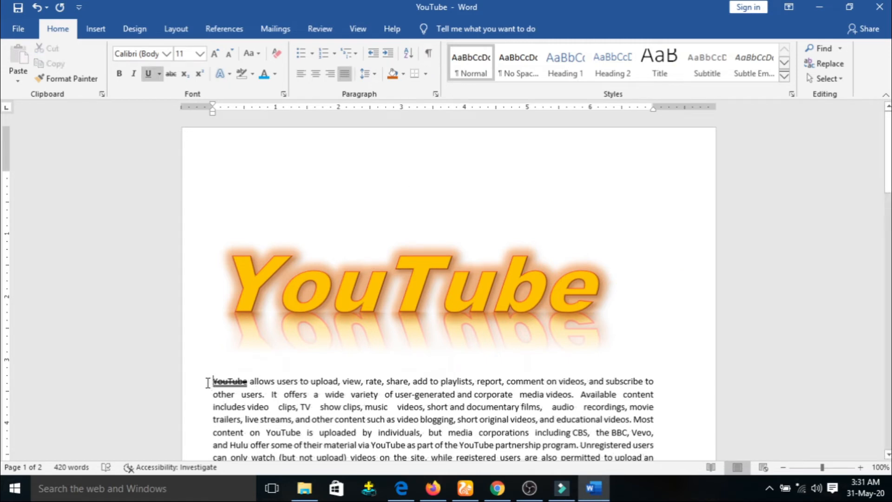
{"action": "left_click", "coordinate": [428, 53]}
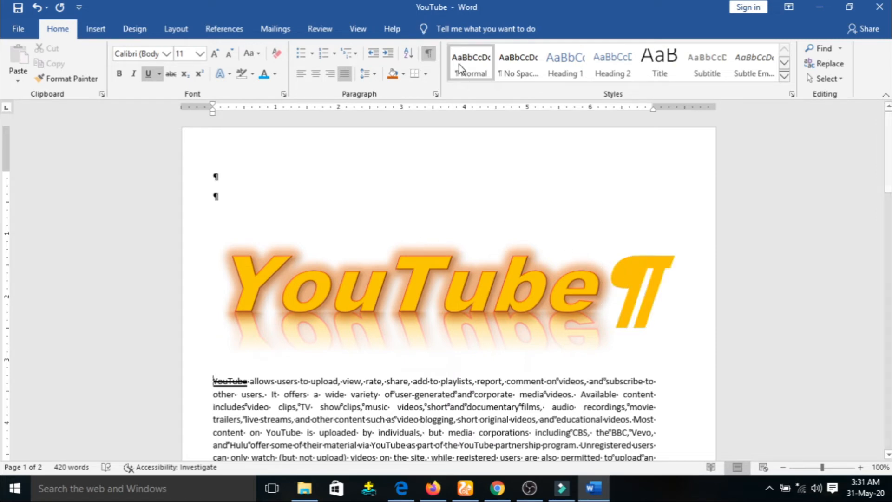
{"action": "scroll", "coordinate": [415, 213], "scroll_direction": "down", "scroll_amount": 10}
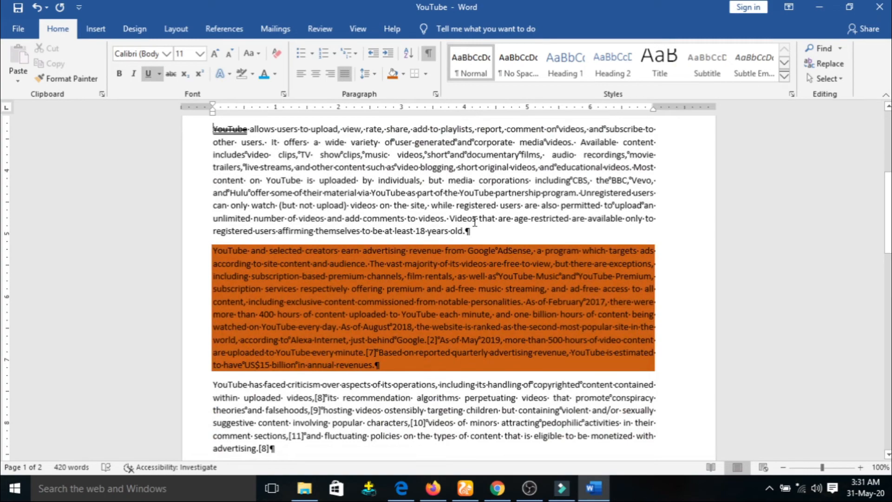
{"action": "scroll", "coordinate": [474, 273], "scroll_direction": "down", "scroll_amount": 4}
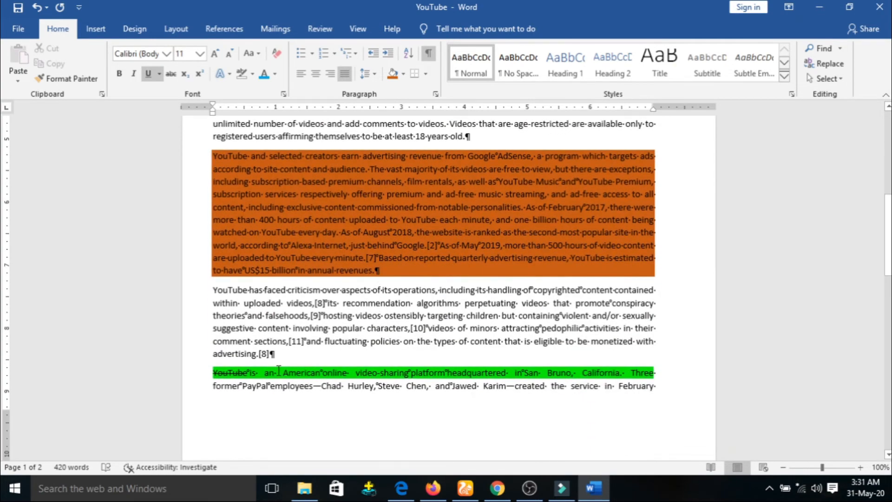
{"action": "scroll", "coordinate": [278, 370], "scroll_direction": "down", "scroll_amount": 8}
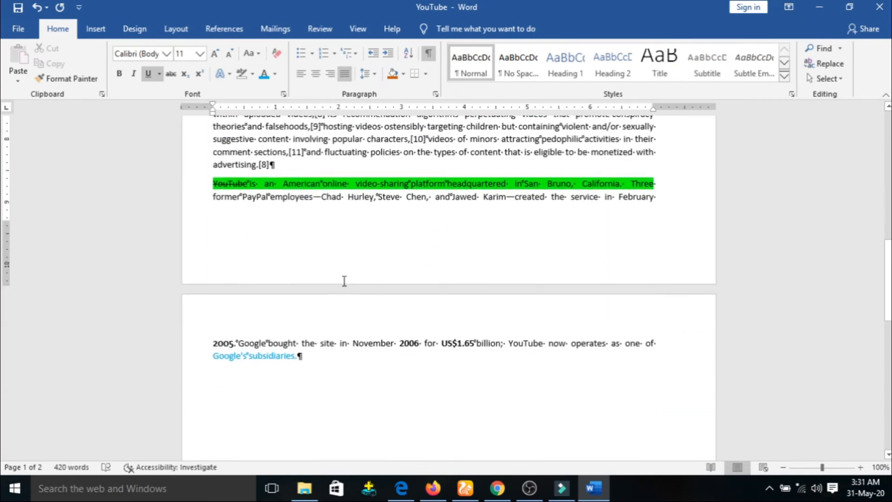
{"action": "scroll", "coordinate": [344, 281], "scroll_direction": "down", "scroll_amount": 5}
{"action": "scroll", "coordinate": [397, 205], "scroll_direction": "down", "scroll_amount": 1}
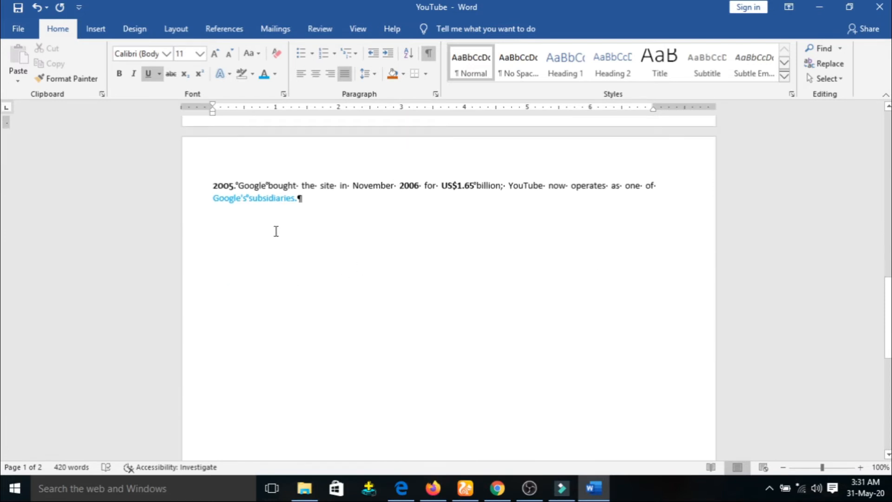
{"action": "left_click", "coordinate": [304, 201]}
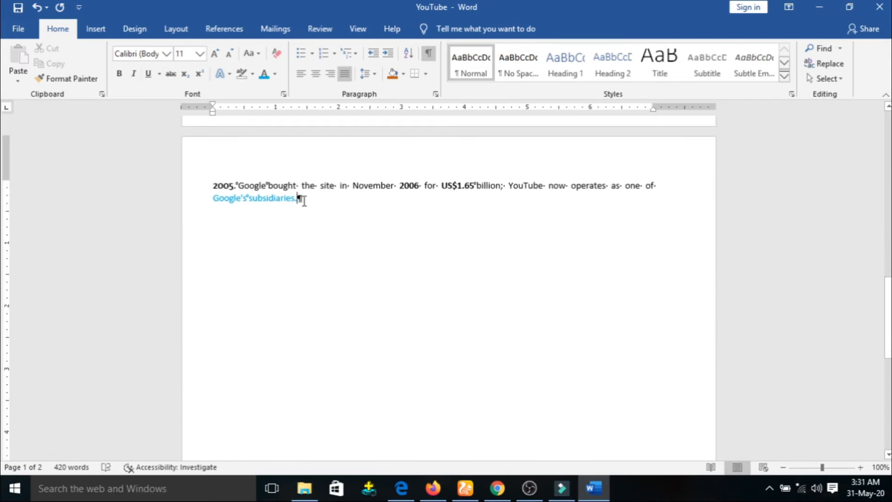
{"action": "scroll", "coordinate": [304, 199], "scroll_direction": "up", "scroll_amount": 20}
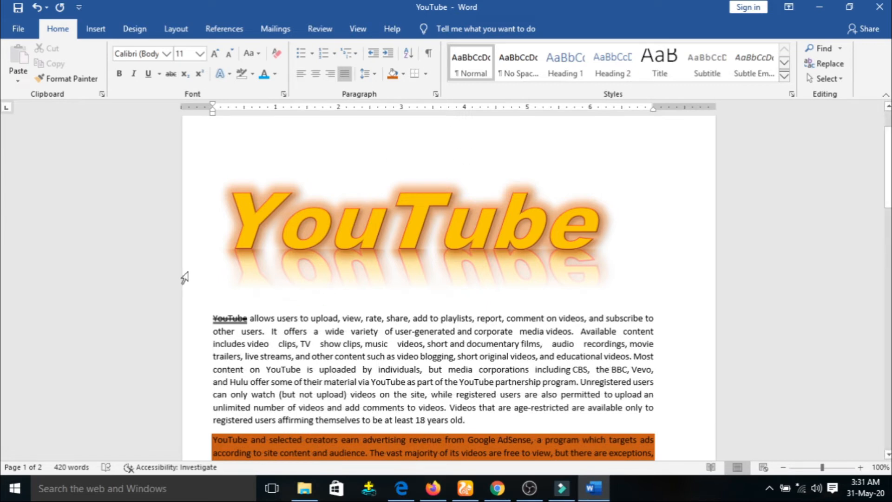
Try copying the body text's formatting onto the large YouTube title with Format Painter, and undo it.
{"action": "left_click", "coordinate": [64, 75]}
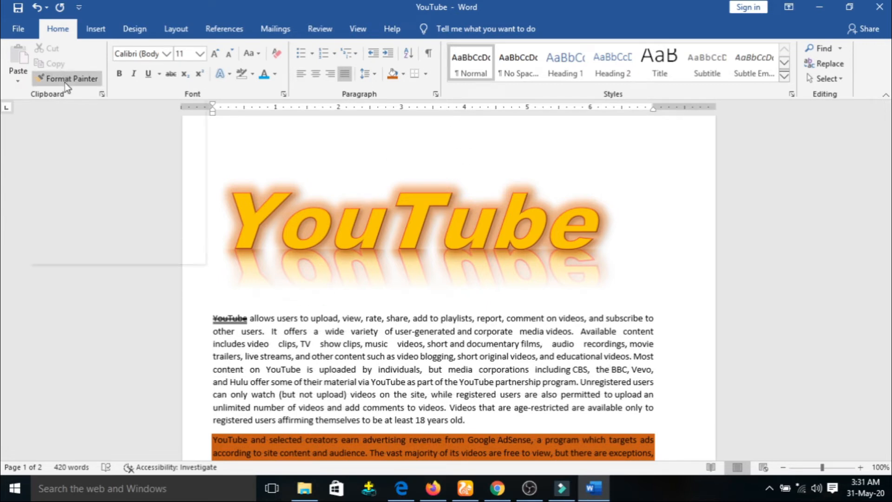
{"action": "left_click", "coordinate": [66, 81]}
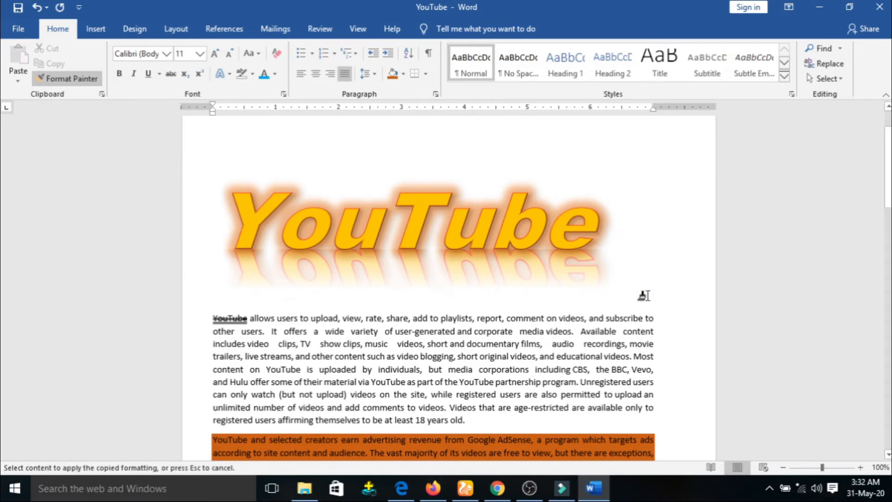
{"action": "left_click", "coordinate": [560, 230]}
{"action": "scroll", "coordinate": [511, 223], "scroll_direction": "up", "scroll_amount": 3}
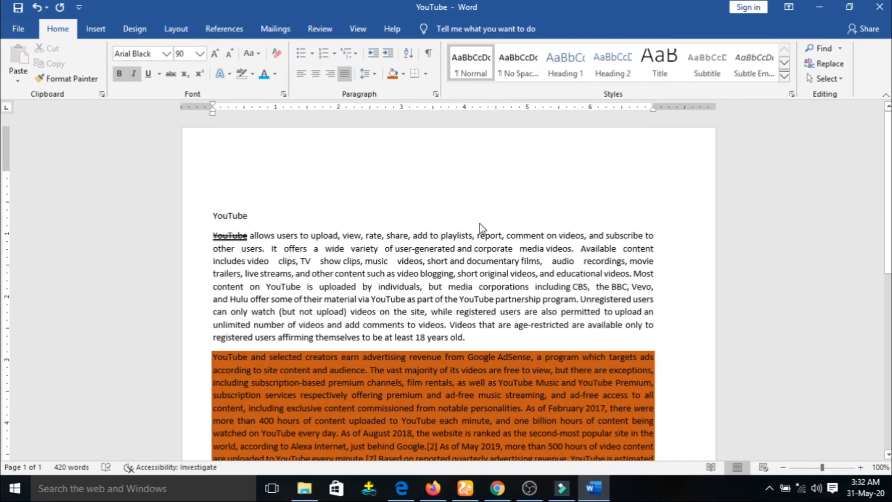
{"action": "key", "text": "ctrl+z"}
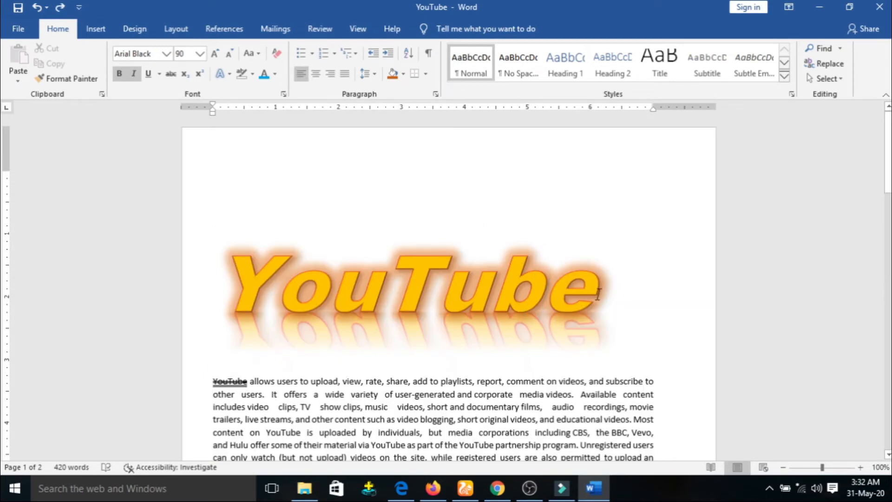
Copy the large YouTube title's formatting onto the word "share" in the body paragraph with Format Painter, and compare the two.
{"action": "left_click_drag", "start_coordinate": [606, 294], "coordinate": [160, 230]}
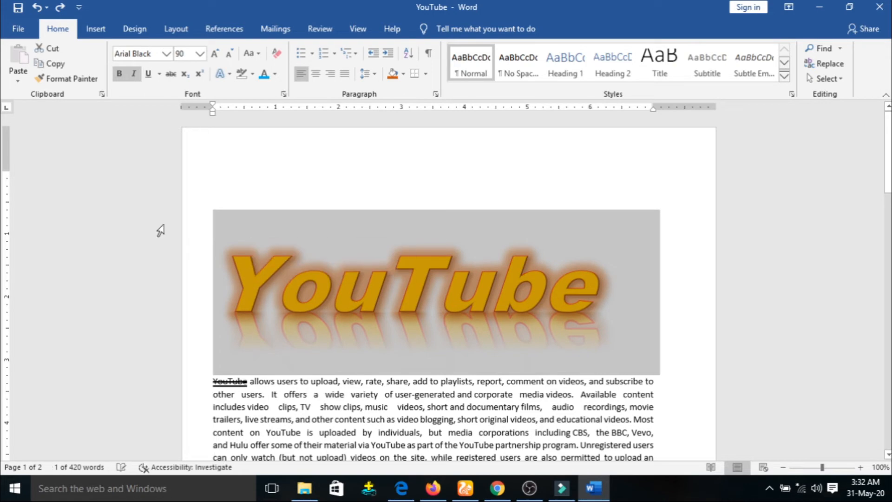
{"action": "left_click", "coordinate": [76, 82]}
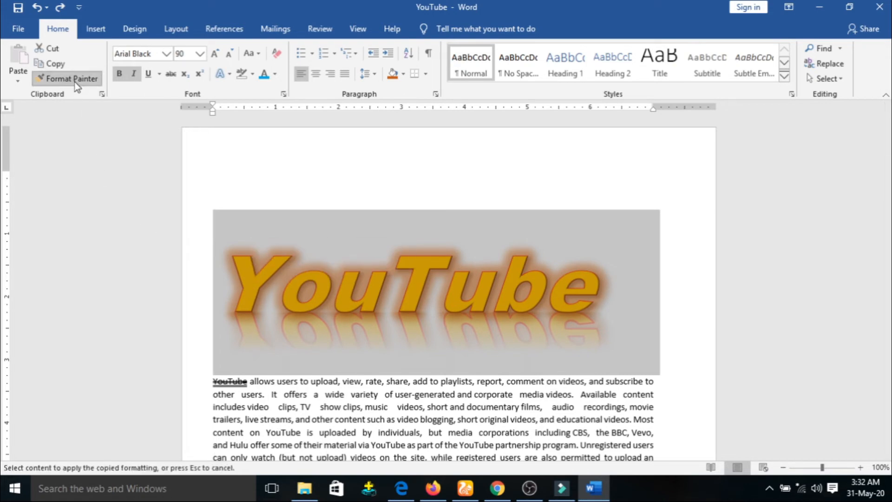
{"action": "scroll", "coordinate": [398, 197], "scroll_direction": "down", "scroll_amount": 3}
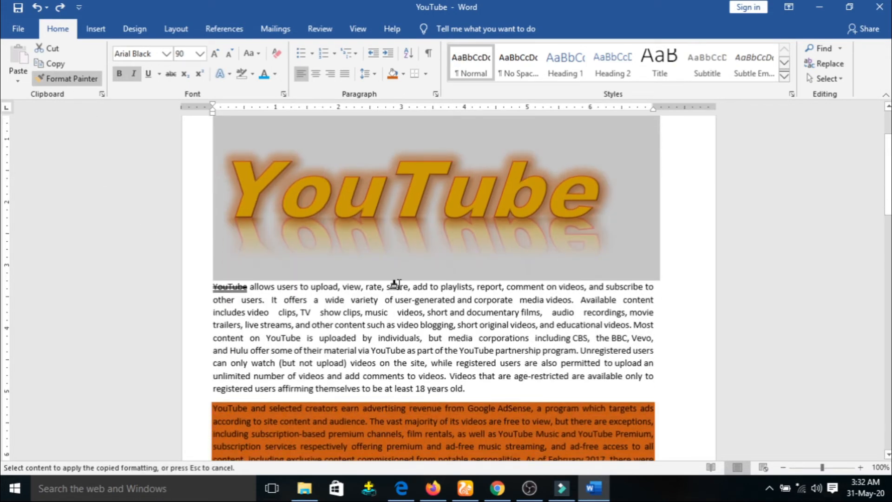
{"action": "left_click", "coordinate": [396, 283]}
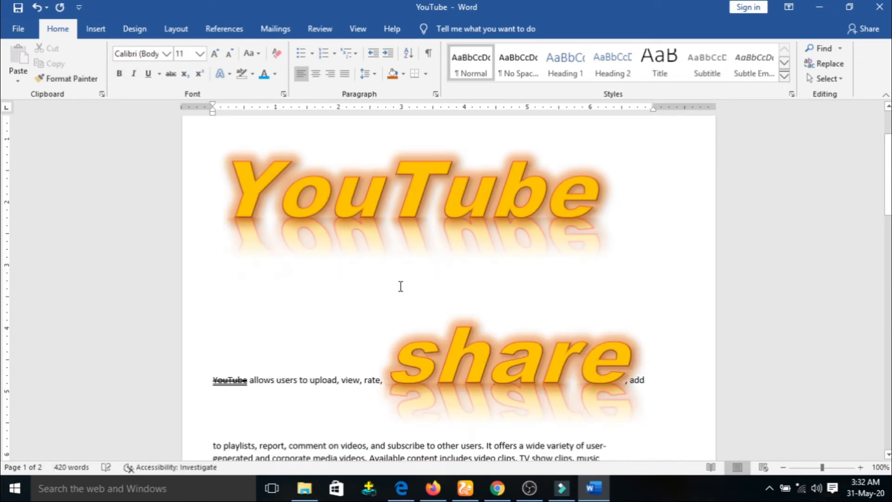
{"action": "scroll", "coordinate": [493, 301], "scroll_direction": "down", "scroll_amount": 1}
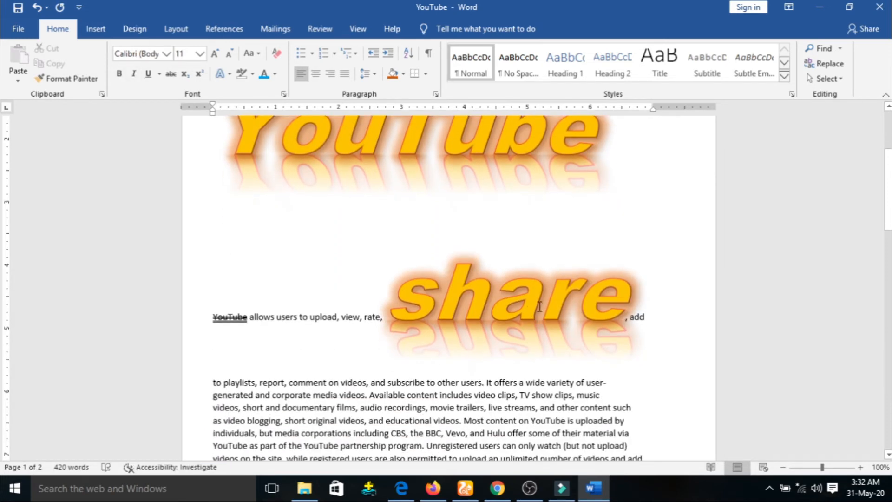
{"action": "scroll", "coordinate": [490, 284], "scroll_direction": "up", "scroll_amount": 2}
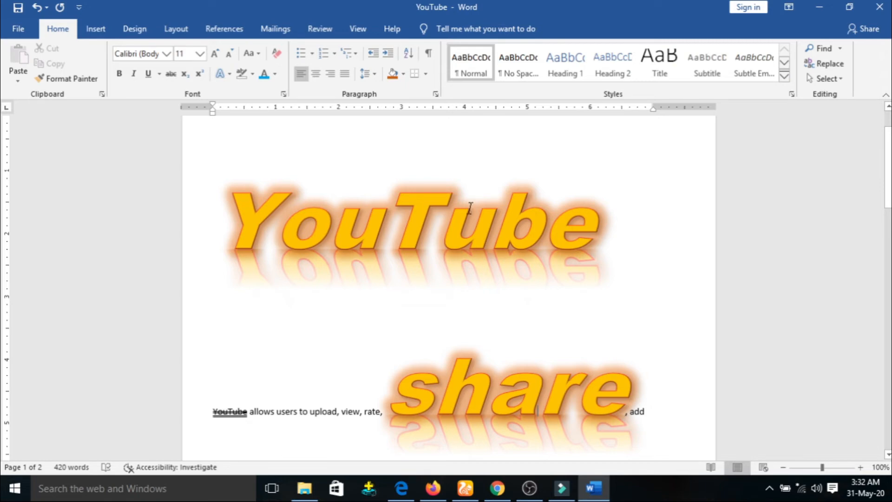
{"action": "scroll", "coordinate": [470, 207], "scroll_direction": "down", "scroll_amount": 2}
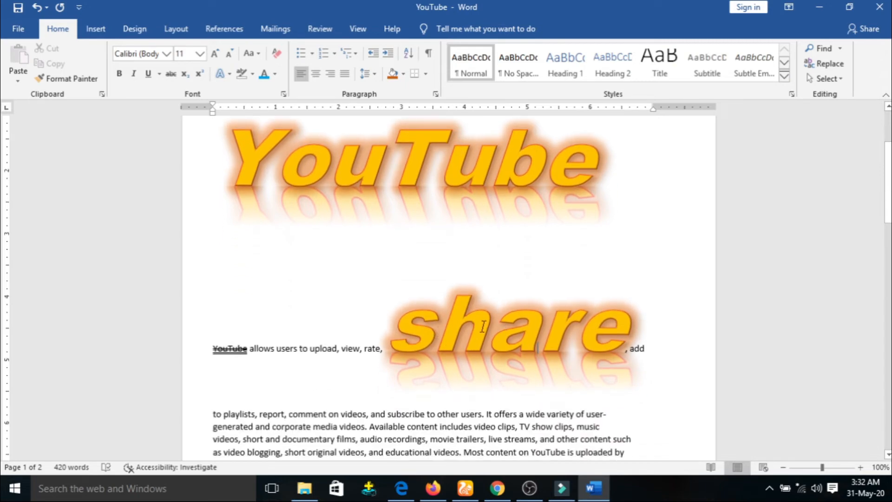
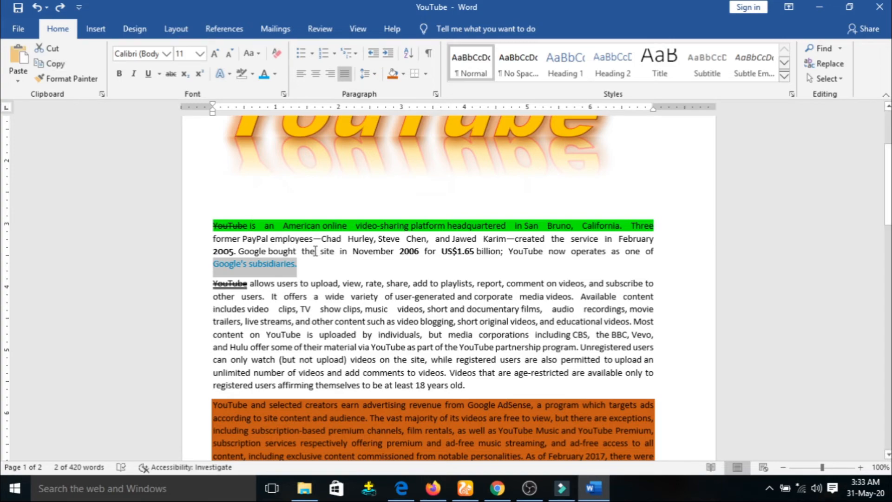
Paste the copied "Google's subsidiaries." at the end of the last paragraph, delete it, and paste it there again.
{"action": "scroll", "coordinate": [319, 281], "scroll_direction": "down", "scroll_amount": 10}
{"action": "left_click", "coordinate": [310, 191]}
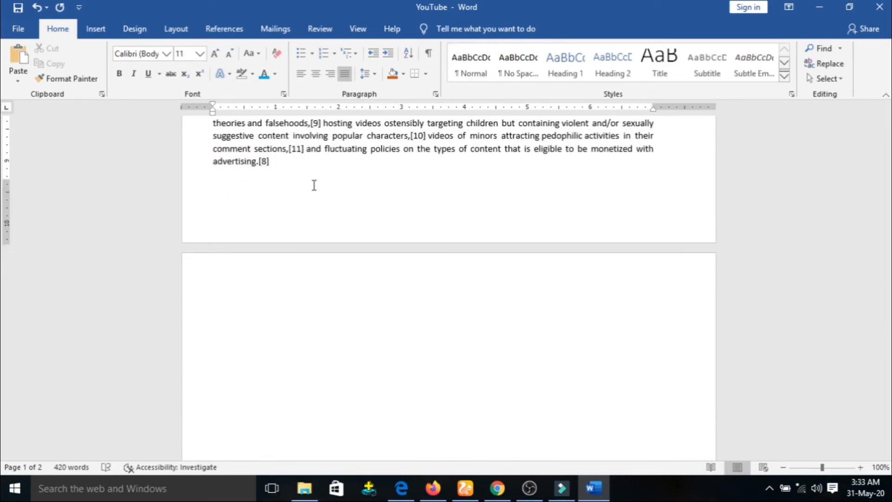
{"action": "type", "text": "Google's subsidiaries."}
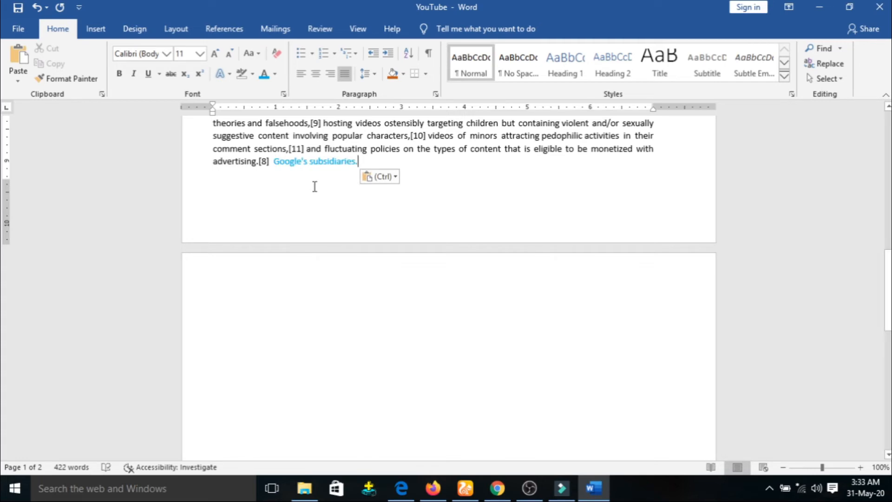
{"action": "left_click_drag", "start_coordinate": [358, 162], "coordinate": [281, 167]}
{"action": "key", "text": "ctrl+c"}
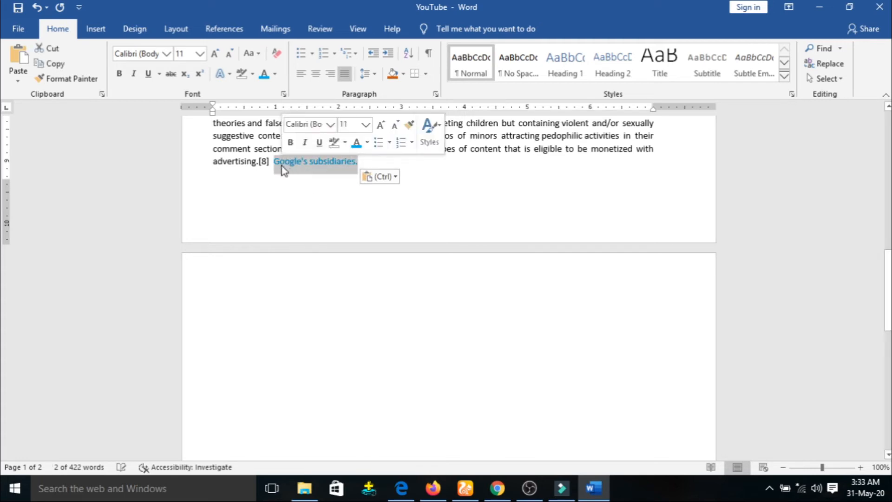
{"action": "key", "text": "Delete"}
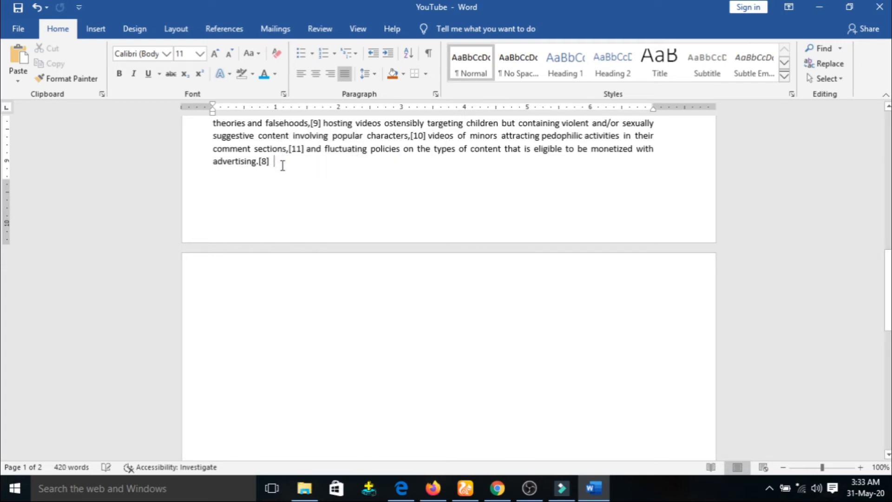
{"action": "left_click", "coordinate": [15, 58]}
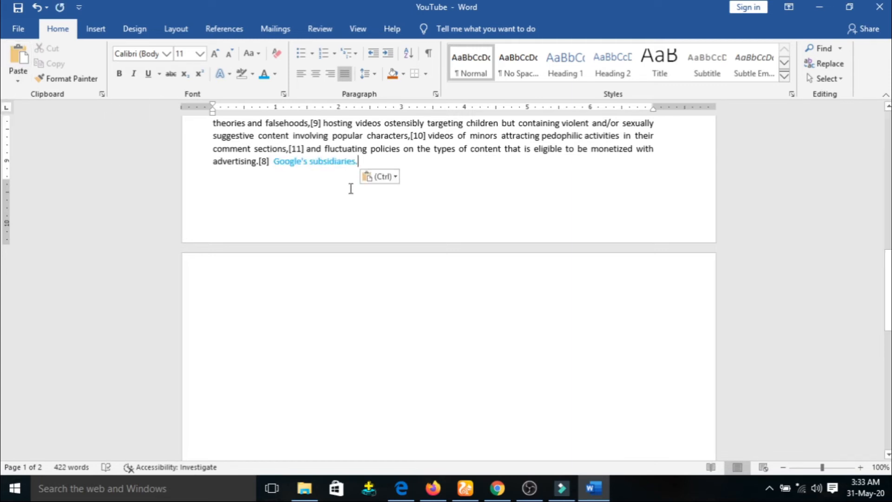
Cut "Google's subsidiaries." from the end of the last paragraph and paste it on the empty line below the title.
{"action": "left_click_drag", "start_coordinate": [366, 162], "coordinate": [278, 164]}
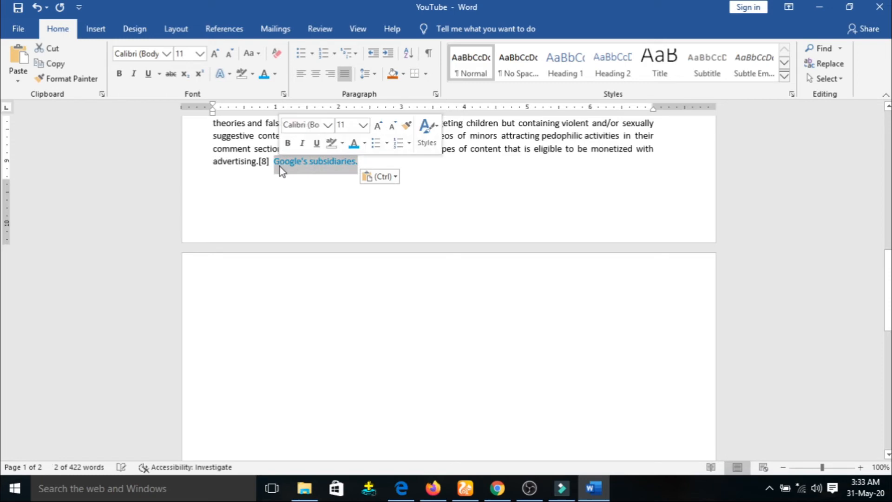
{"action": "scroll", "coordinate": [353, 231], "scroll_direction": "up", "scroll_amount": 15}
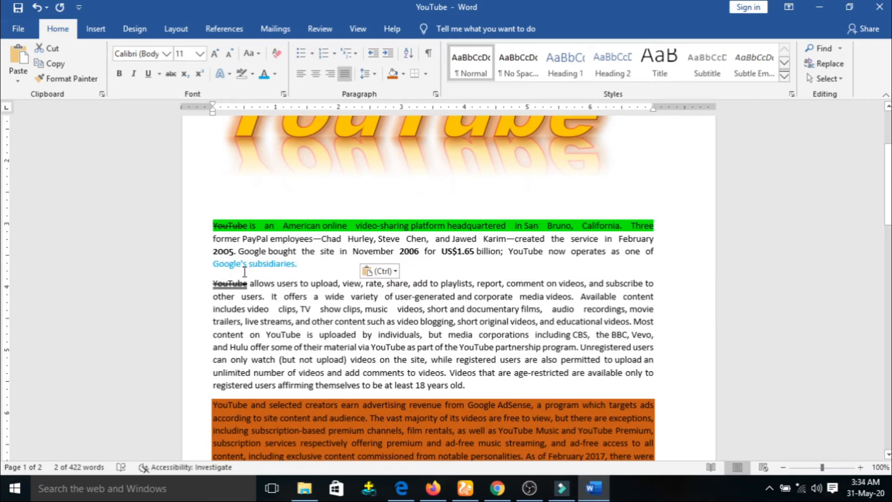
{"action": "scroll", "coordinate": [336, 269], "scroll_direction": "down", "scroll_amount": 4}
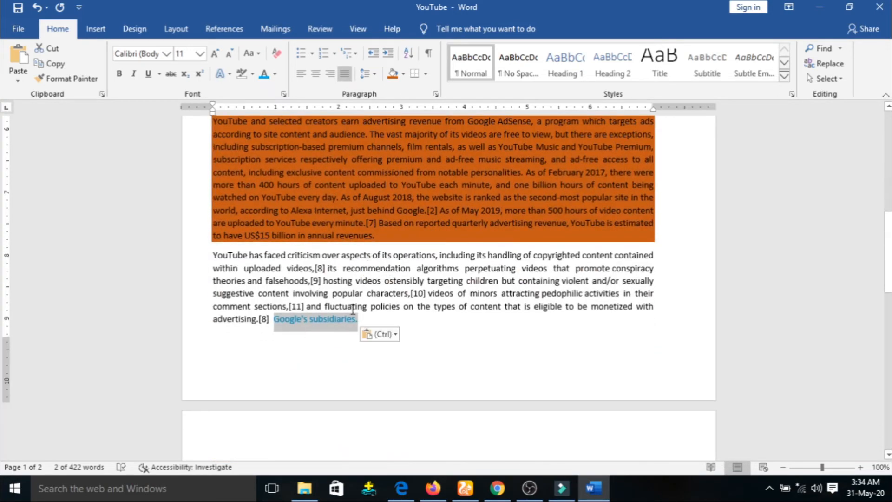
{"action": "left_click", "coordinate": [56, 50]}
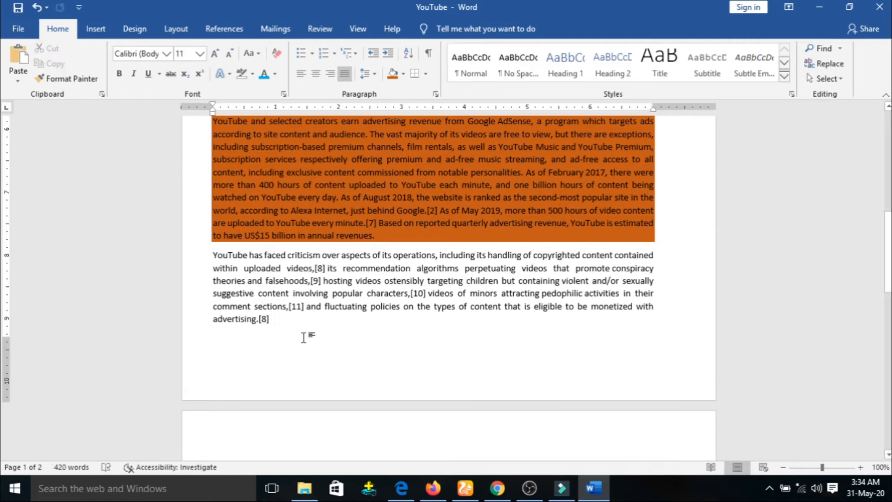
{"action": "scroll", "coordinate": [306, 326], "scroll_direction": "up", "scroll_amount": 10}
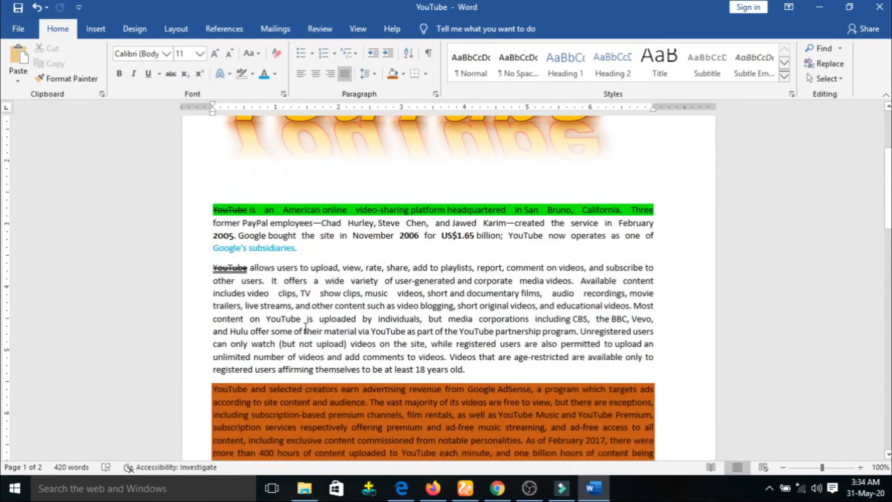
{"action": "left_click", "coordinate": [270, 304]}
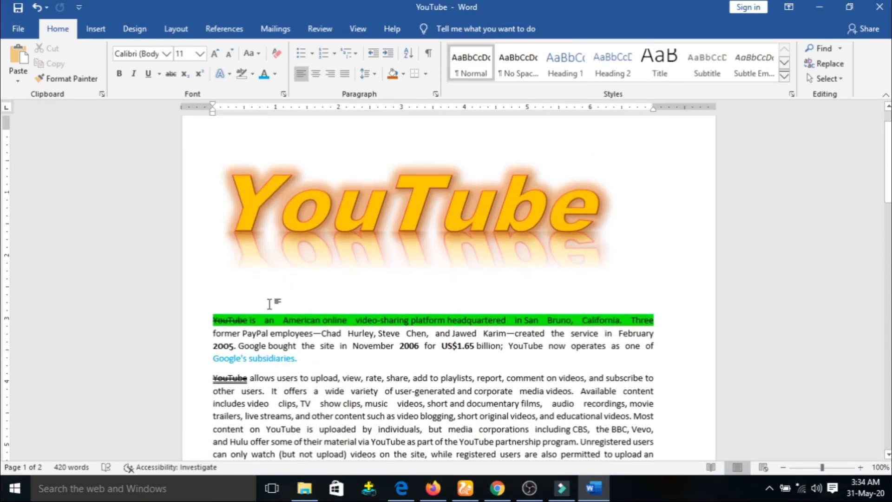
{"action": "left_click", "coordinate": [21, 58]}
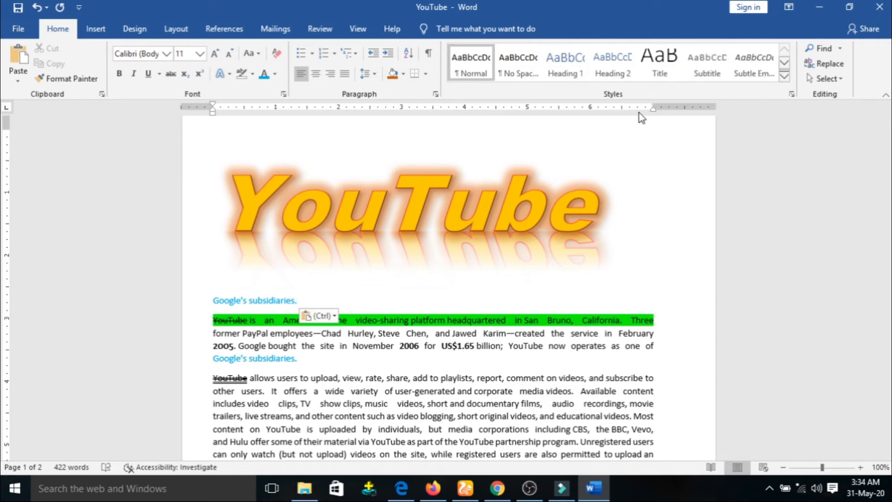
Apply the No Spacing style and then the Heading 1 style to the "Google's subsidiaries." line below the title.
{"action": "left_click", "coordinate": [784, 85]}
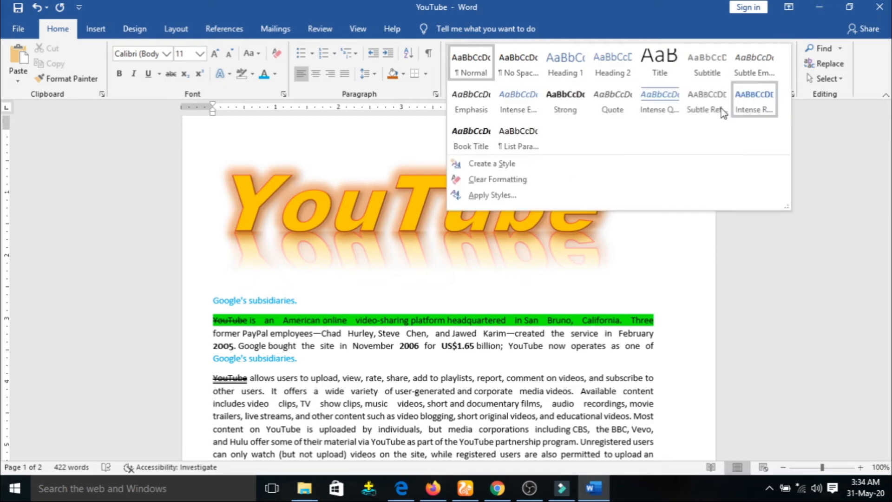
{"action": "left_click", "coordinate": [520, 69]}
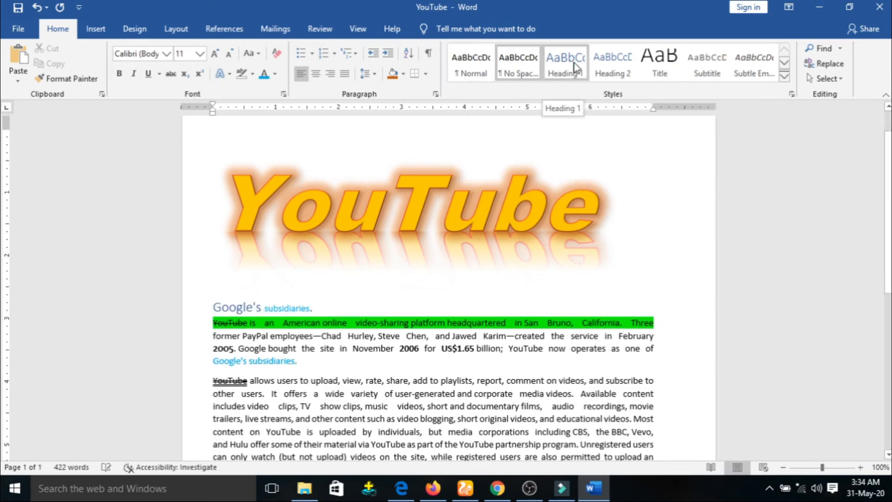
{"action": "left_click", "coordinate": [576, 69]}
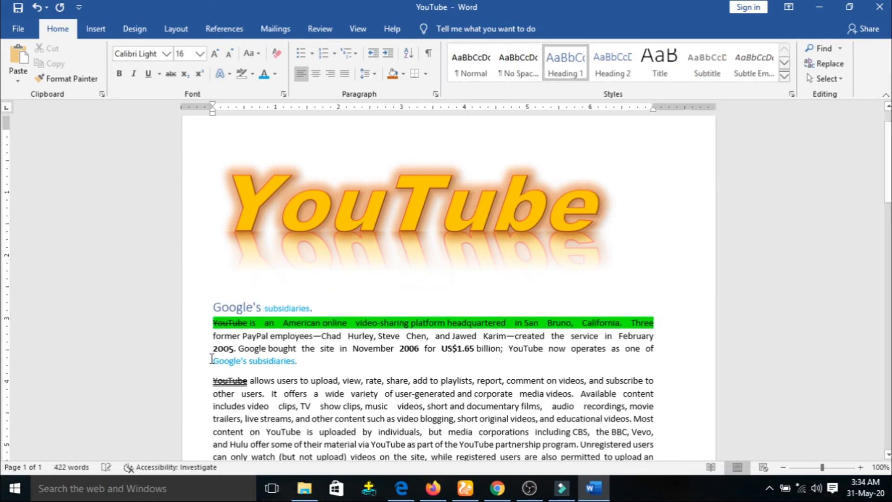
Collapse the text under the "Google's subsidiaries." heading, and expand it again.
{"action": "left_click", "coordinate": [205, 308]}
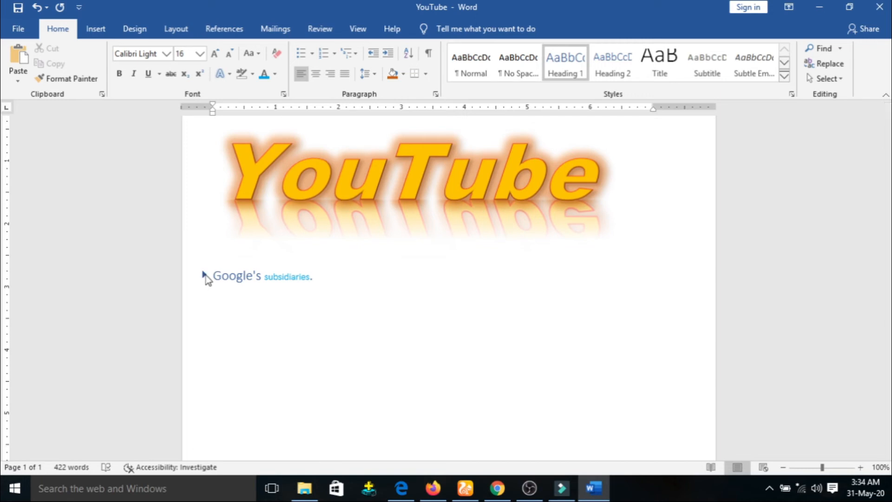
{"action": "scroll", "coordinate": [367, 324], "scroll_direction": "down", "scroll_amount": 3}
{"action": "scroll", "coordinate": [360, 318], "scroll_direction": "up", "scroll_amount": 2}
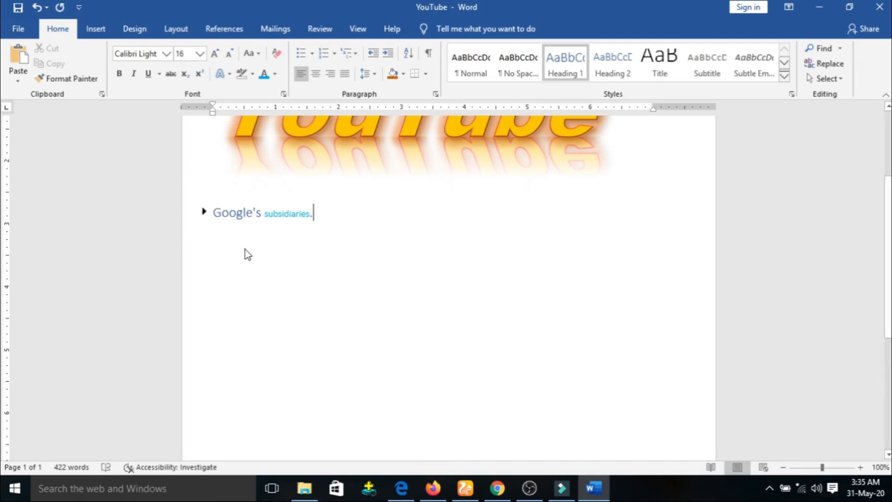
{"action": "left_click", "coordinate": [204, 212]}
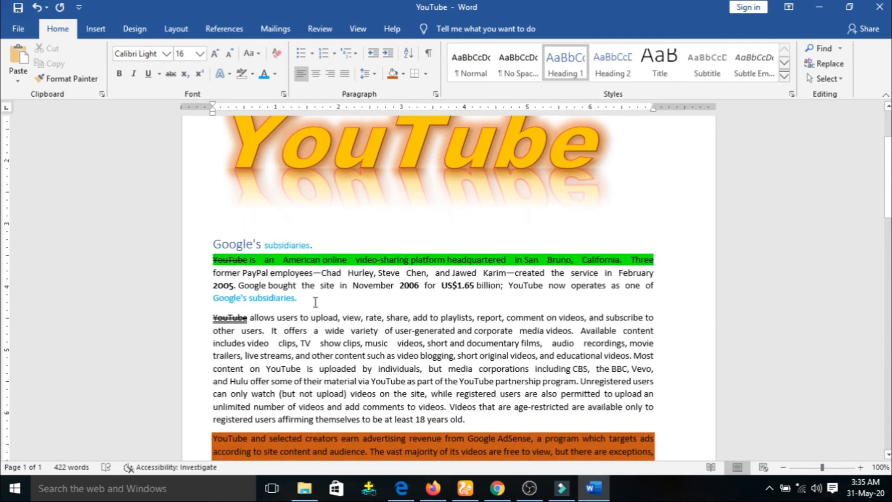
Compare paragraph spacing on the "Google's subsidiaries." line by applying No Spacing, then Normal, then No Spacing again.
{"action": "scroll", "coordinate": [315, 302], "scroll_direction": "down", "scroll_amount": 1}
{"action": "left_click", "coordinate": [275, 208]}
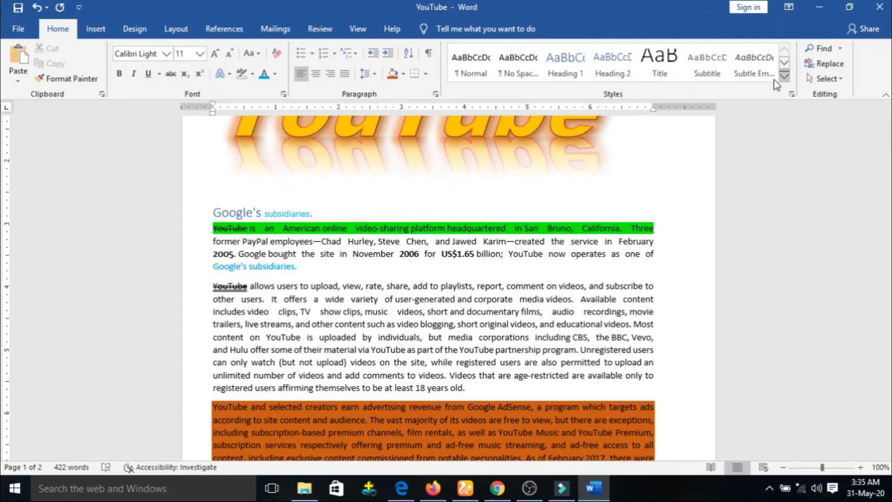
{"action": "left_click", "coordinate": [511, 63]}
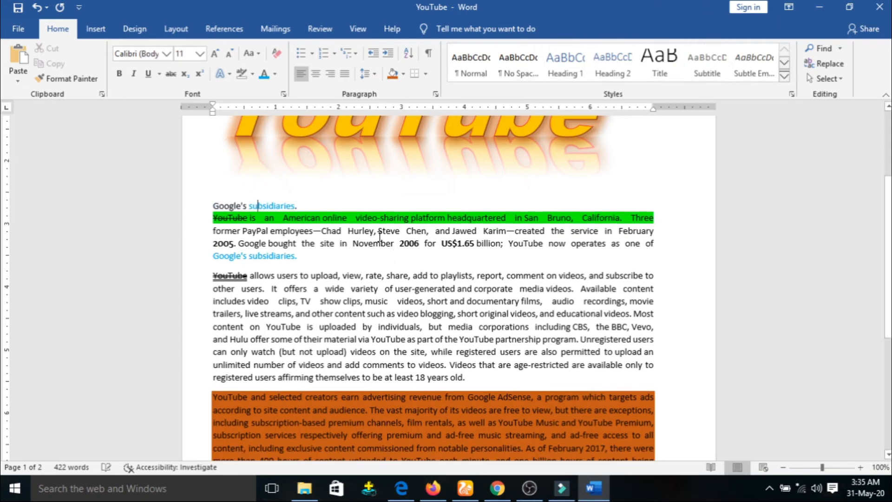
{"action": "scroll", "coordinate": [319, 237], "scroll_direction": "down", "scroll_amount": 5}
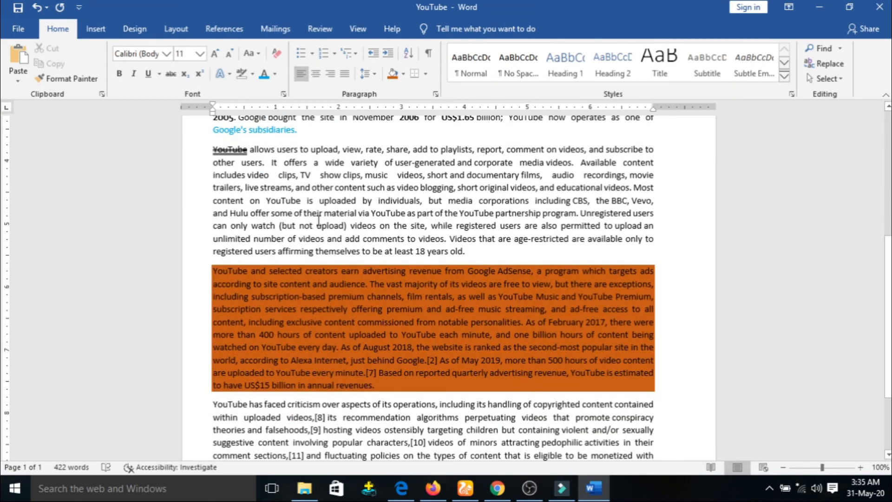
{"action": "scroll", "coordinate": [319, 221], "scroll_direction": "up", "scroll_amount": 6}
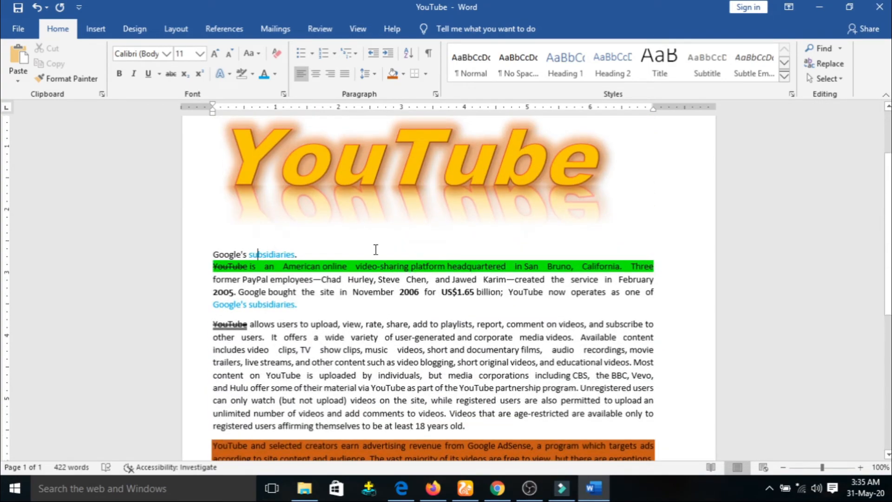
{"action": "left_click", "coordinate": [483, 66]}
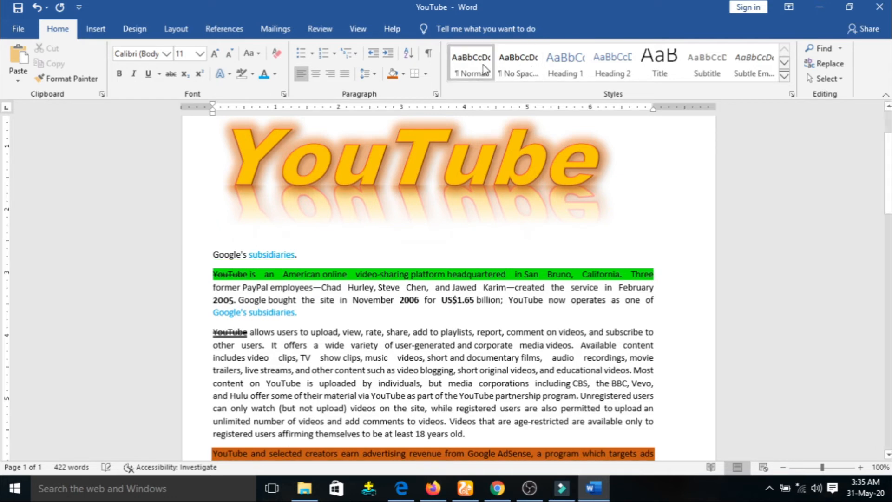
{"action": "left_click", "coordinate": [522, 61]}
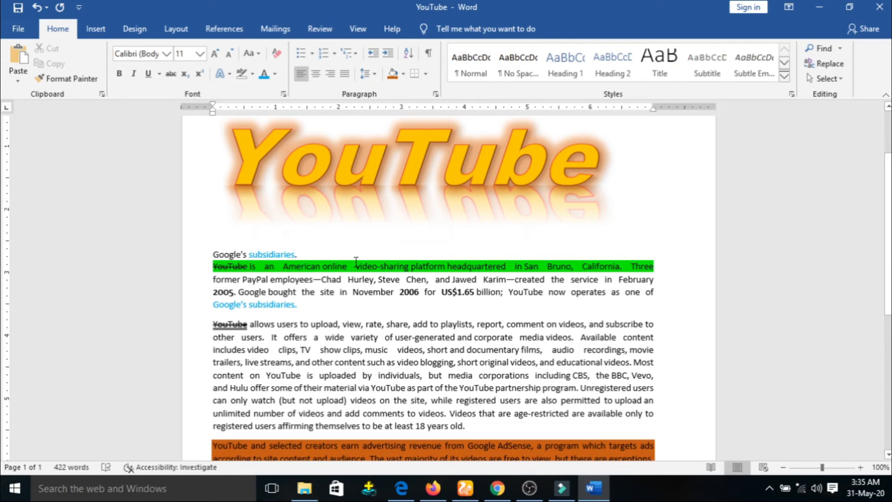
Reapply the Heading 1 style to the "Google's subsidiaries." line, and collapse and expand the text beneath it.
{"action": "left_click", "coordinate": [575, 68]}
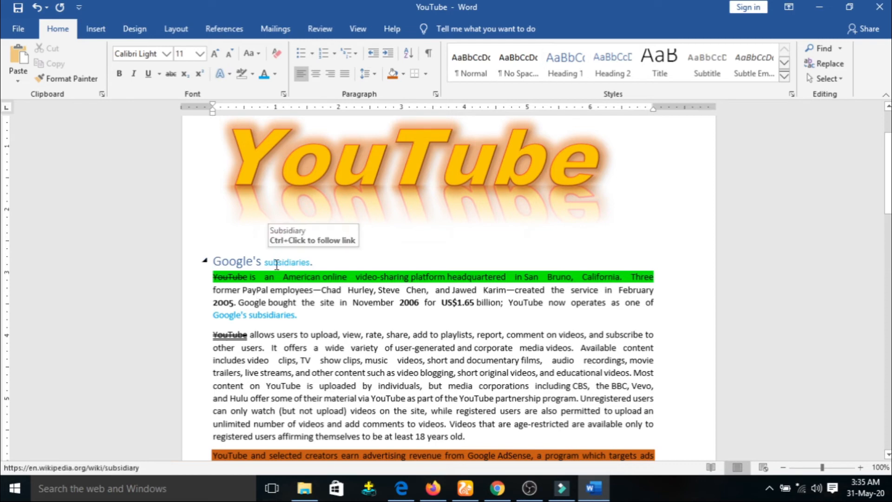
{"action": "left_click", "coordinate": [204, 261]}
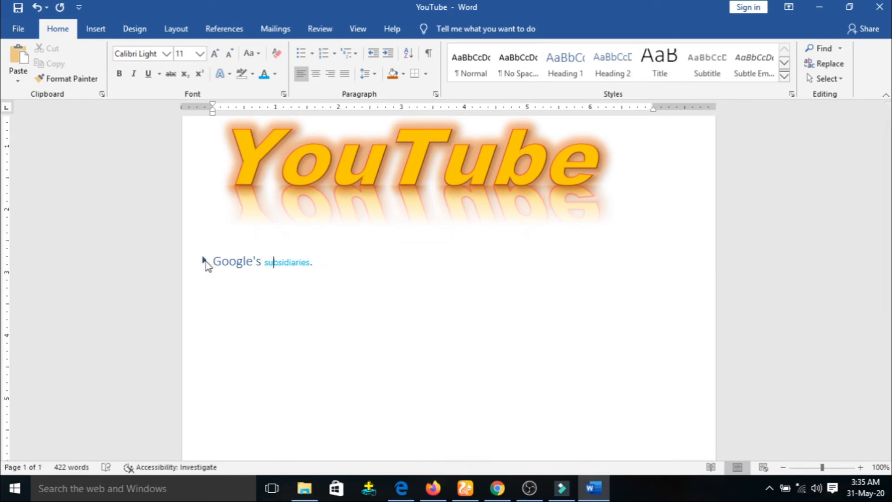
{"action": "left_click", "coordinate": [204, 261]}
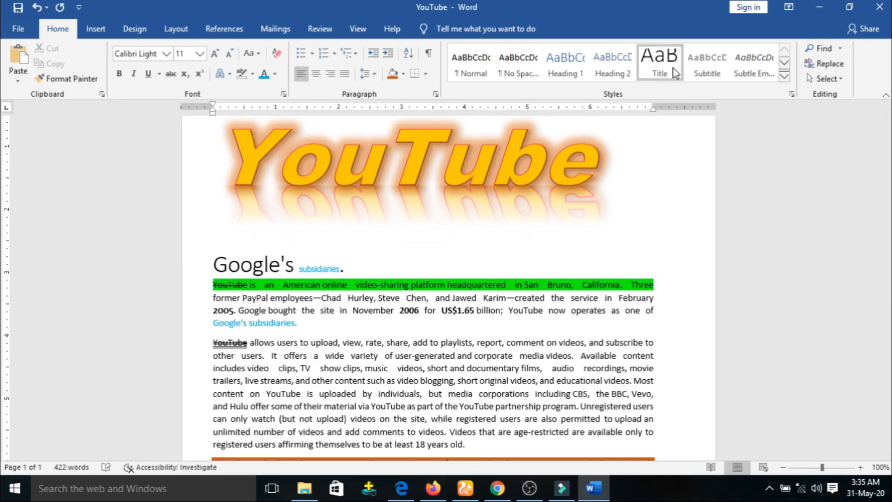
Apply the Title style to the "Google's subsidiaries." line below the YouTube title.
{"action": "left_click", "coordinate": [665, 70]}
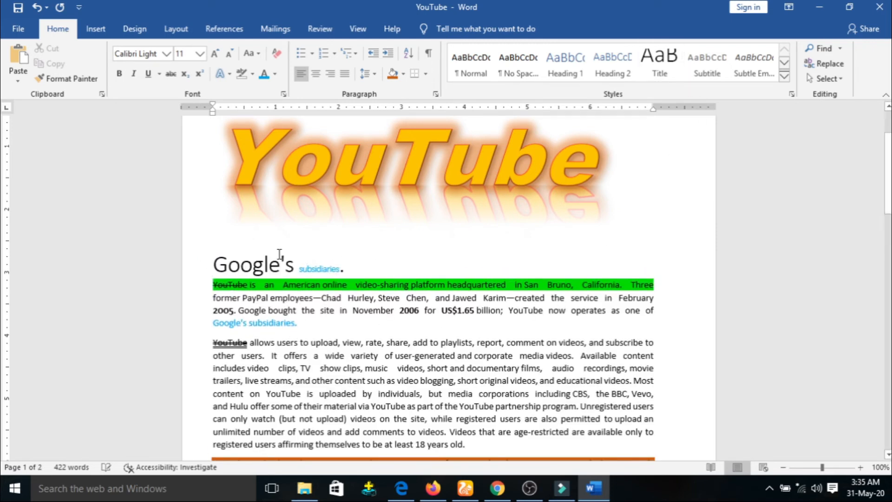
{"action": "scroll", "coordinate": [297, 321], "scroll_direction": "down", "scroll_amount": 3}
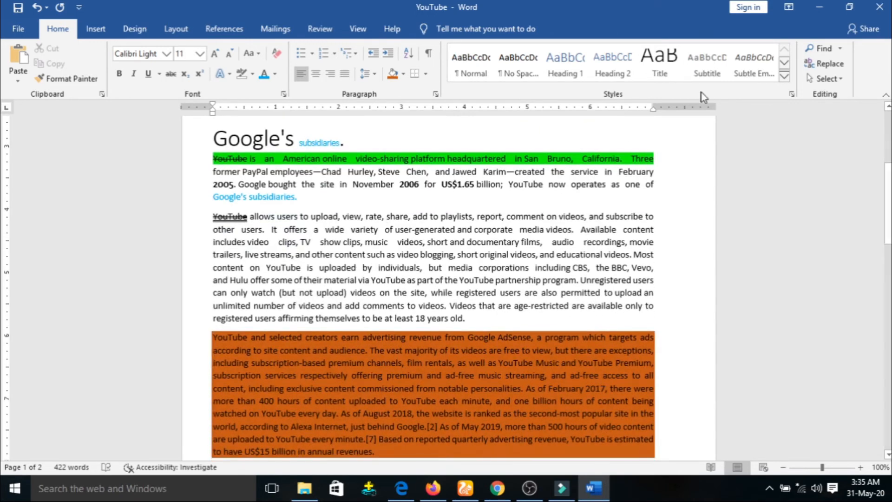
Examine the Create a Style settings and their Modify options for the "Google's subsidiaries." line, and close without saving a style.
{"action": "left_click", "coordinate": [785, 76]}
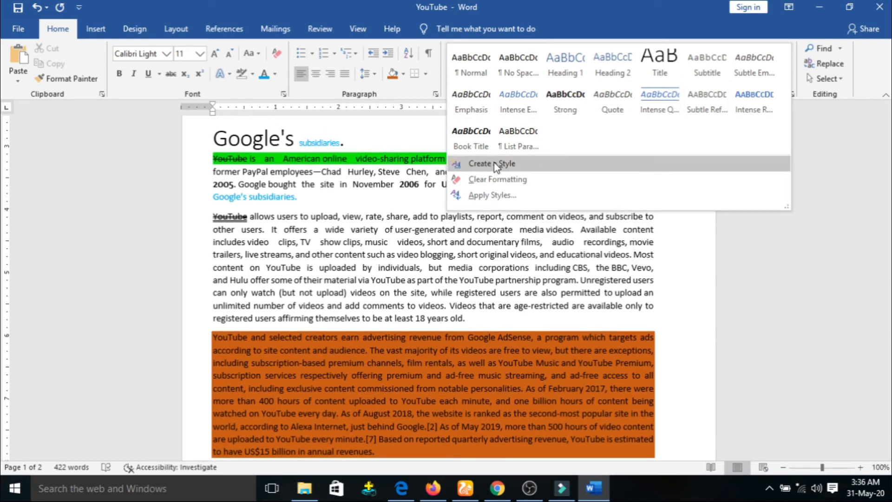
{"action": "left_click", "coordinate": [493, 163]}
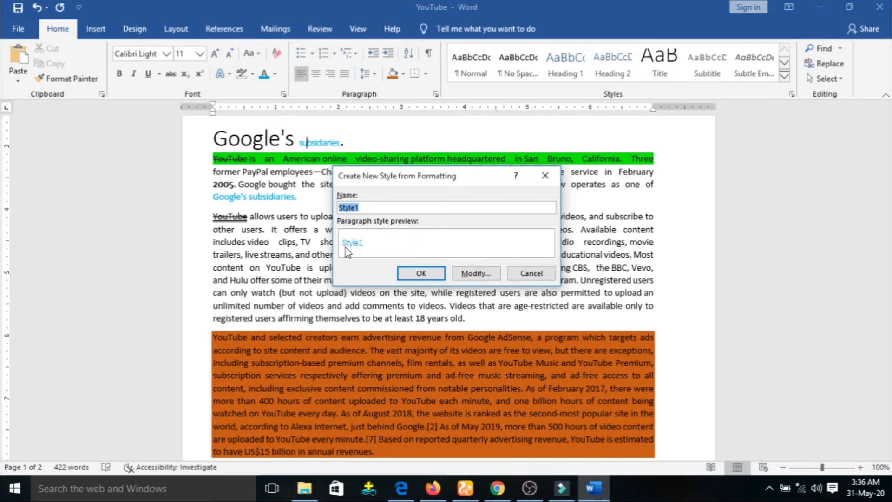
{"action": "left_click", "coordinate": [485, 274]}
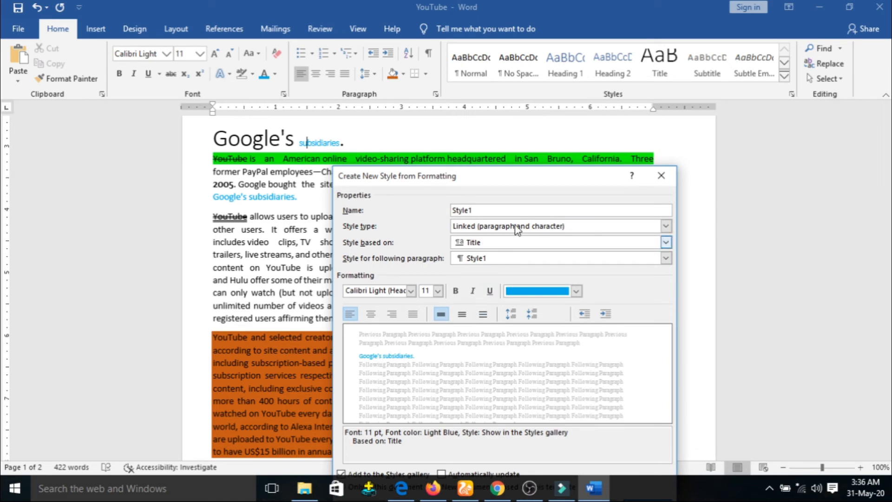
{"action": "left_click", "coordinate": [661, 175]}
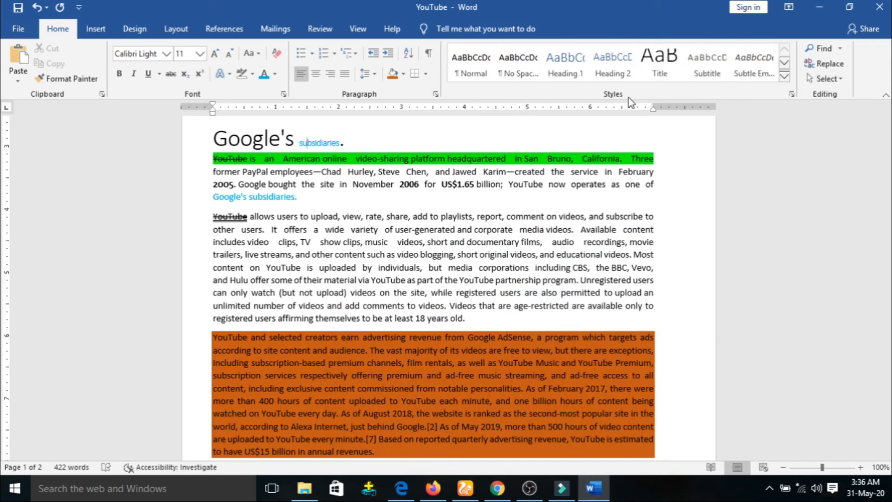
Start a document search, copy "2005" from the first paragraph, and paste it as the search term.
{"action": "left_click", "coordinate": [841, 47]}
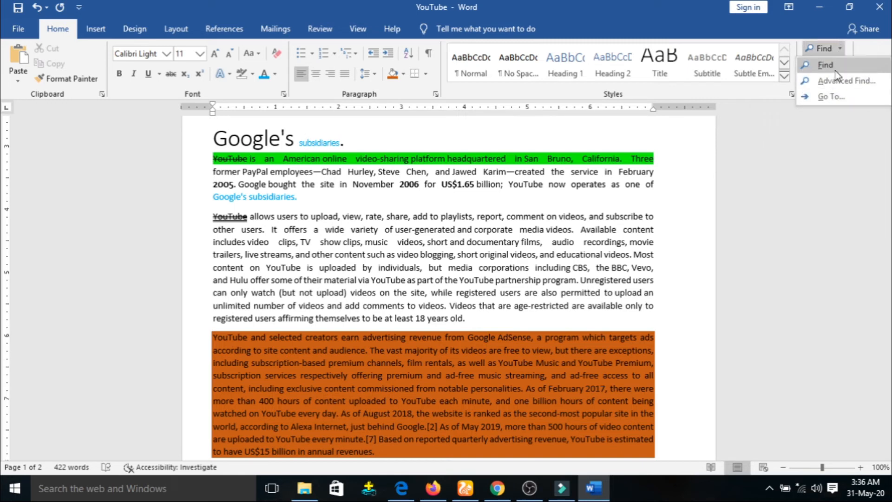
{"action": "left_click", "coordinate": [834, 67]}
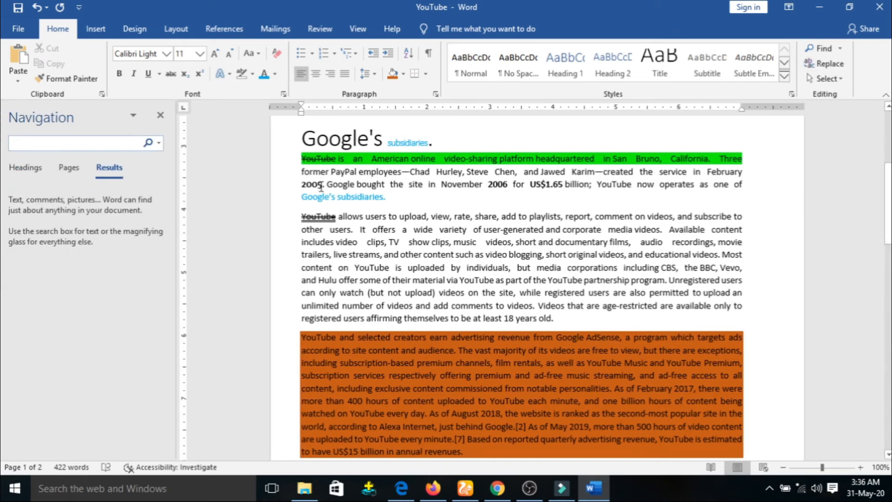
{"action": "left_click_drag", "start_coordinate": [321, 183], "coordinate": [297, 183]}
{"action": "key", "text": "ctrl+c"}
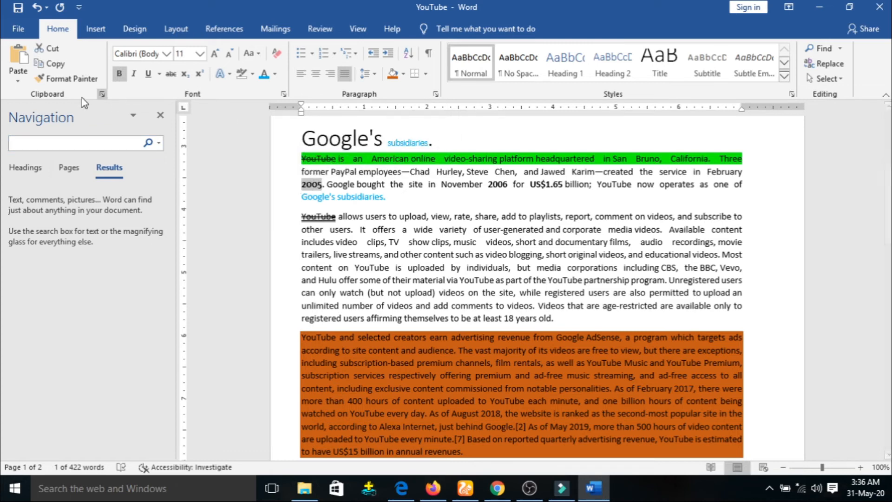
{"action": "left_click", "coordinate": [51, 147]}
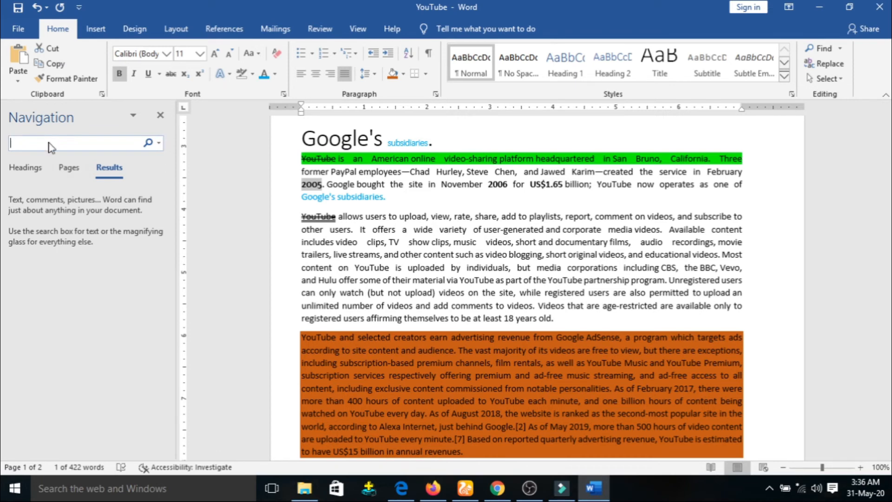
{"action": "left_click", "coordinate": [14, 55]}
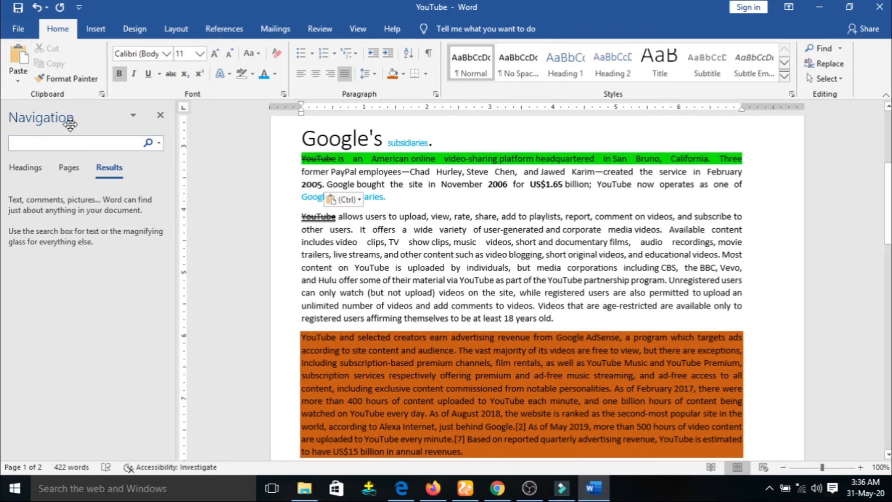
{"action": "left_click", "coordinate": [55, 142]}
{"action": "right_click", "coordinate": [54, 142]}
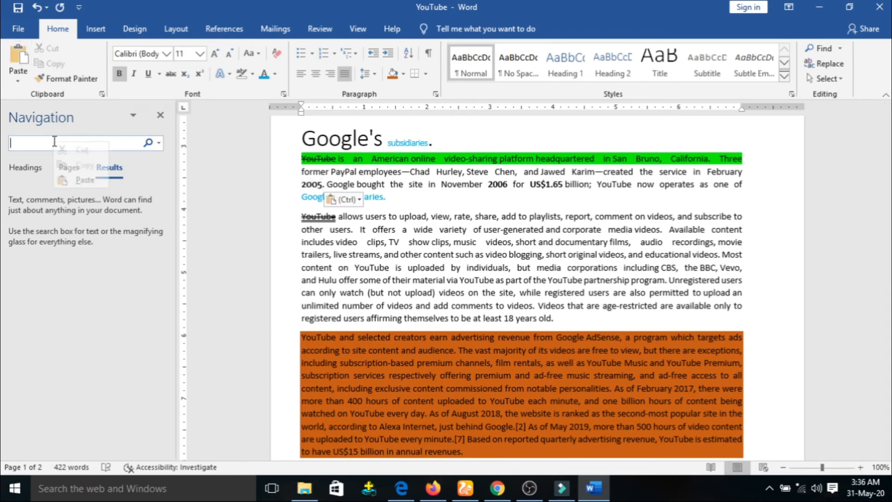
{"action": "left_click", "coordinate": [82, 178]}
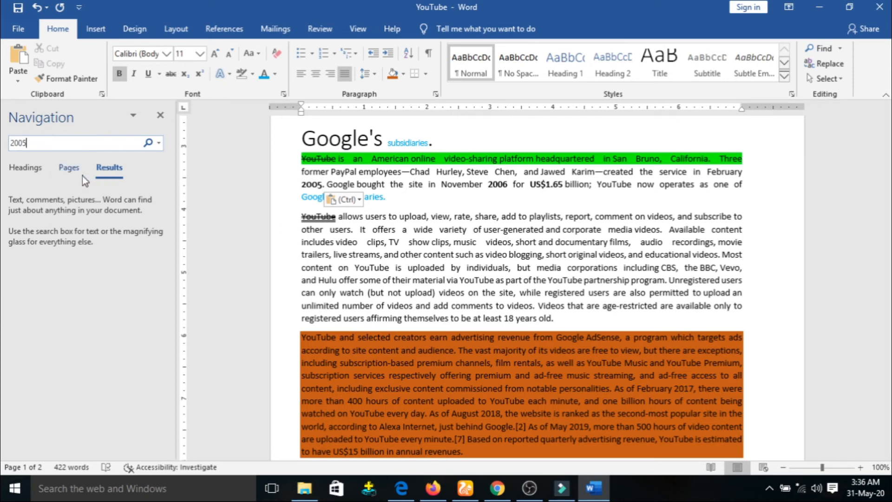
Review the Find Options and accept them without changes, and search the document for "2005" again.
{"action": "left_click", "coordinate": [150, 144]}
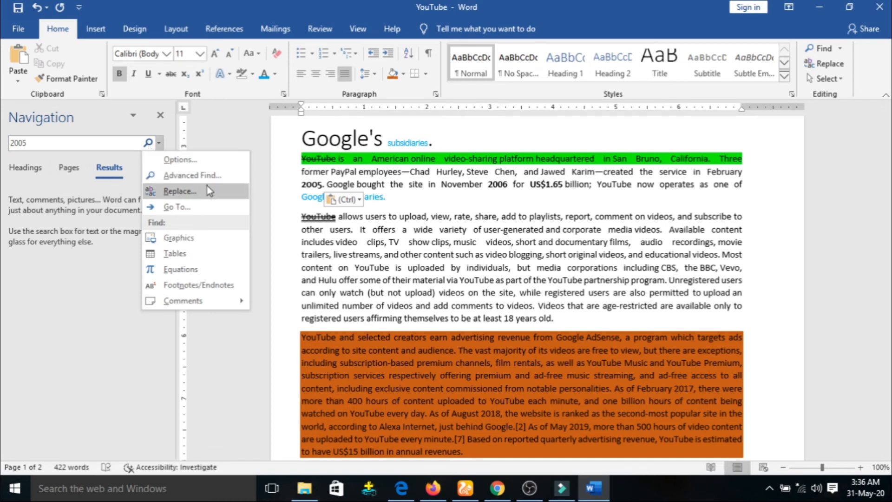
{"action": "left_click", "coordinate": [206, 161]}
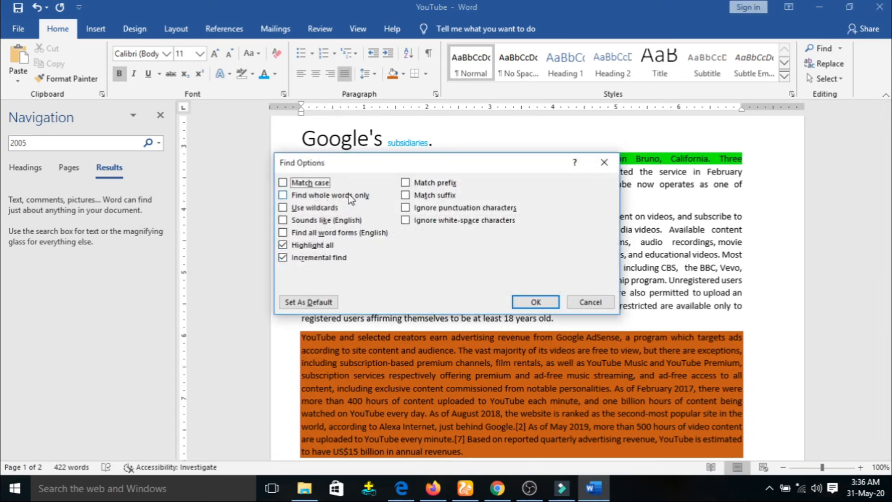
{"action": "left_click", "coordinate": [536, 302]}
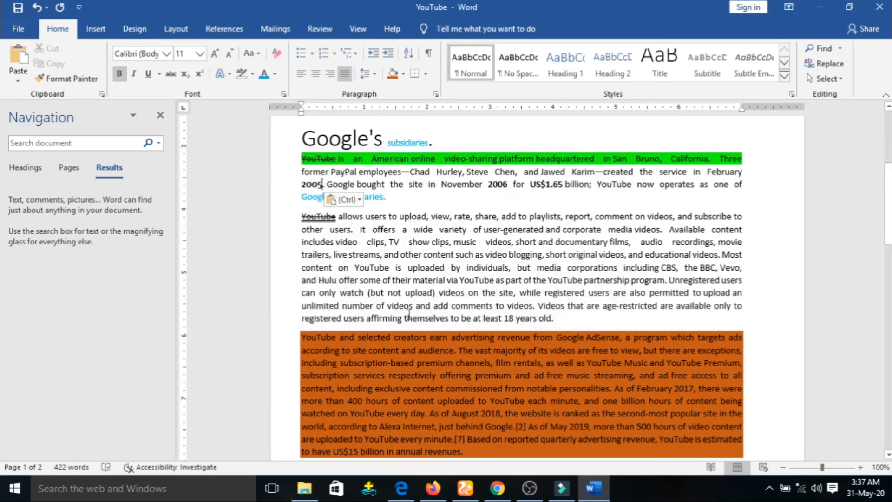
{"action": "left_click", "coordinate": [93, 142]}
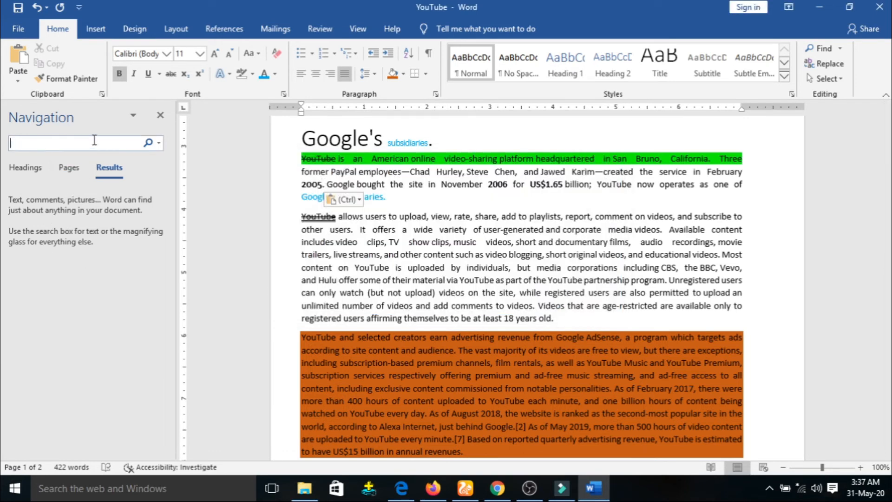
{"action": "right_click", "coordinate": [93, 142]}
{"action": "left_click", "coordinate": [122, 179]}
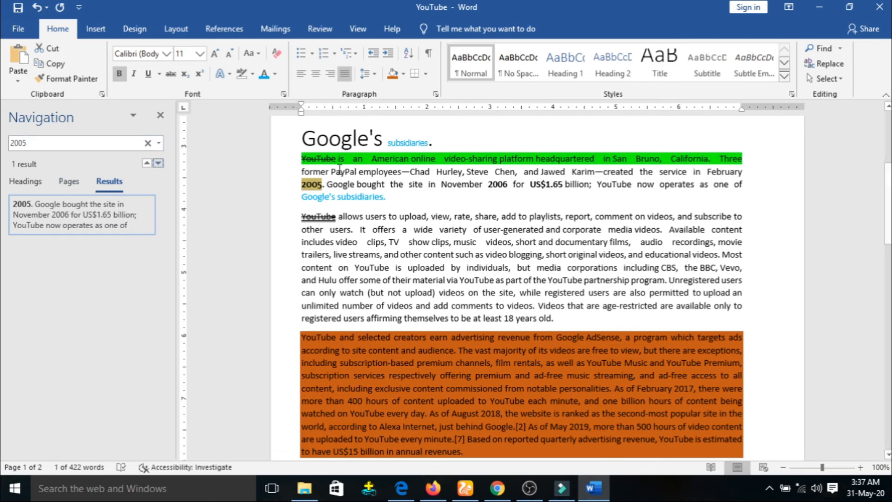
Copy the first word, "YouTube", from the green-highlighted line and search the document for it.
{"action": "left_click_drag", "start_coordinate": [334, 156], "coordinate": [298, 162]}
{"action": "key", "text": "ctrl+c"}
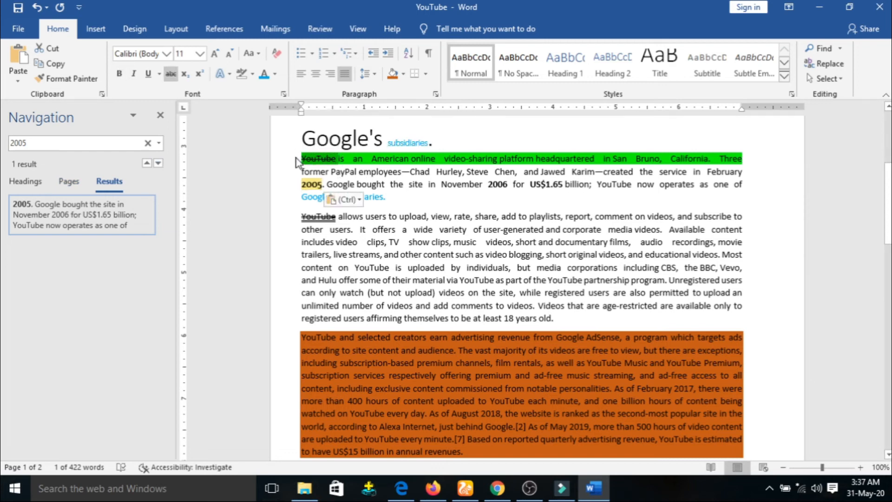
{"action": "left_click", "coordinate": [90, 143]}
{"action": "right_click", "coordinate": [93, 144]}
{"action": "left_click", "coordinate": [119, 181]}
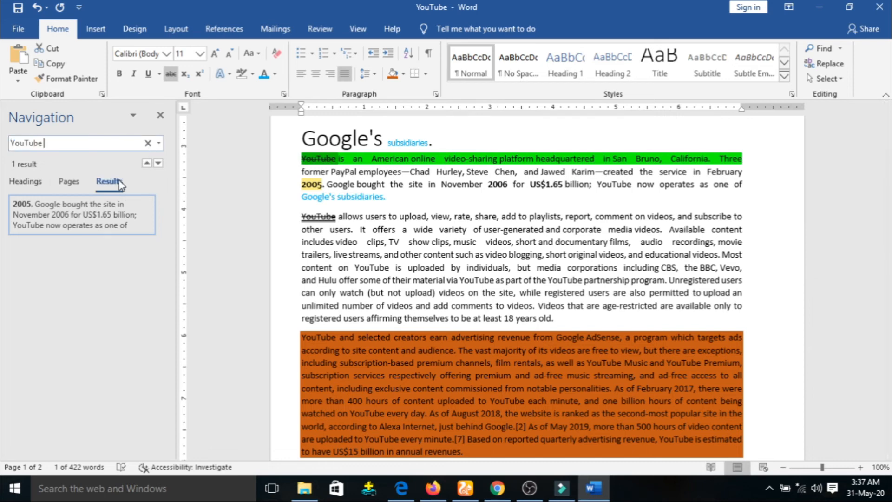
{"action": "key", "text": "Return"}
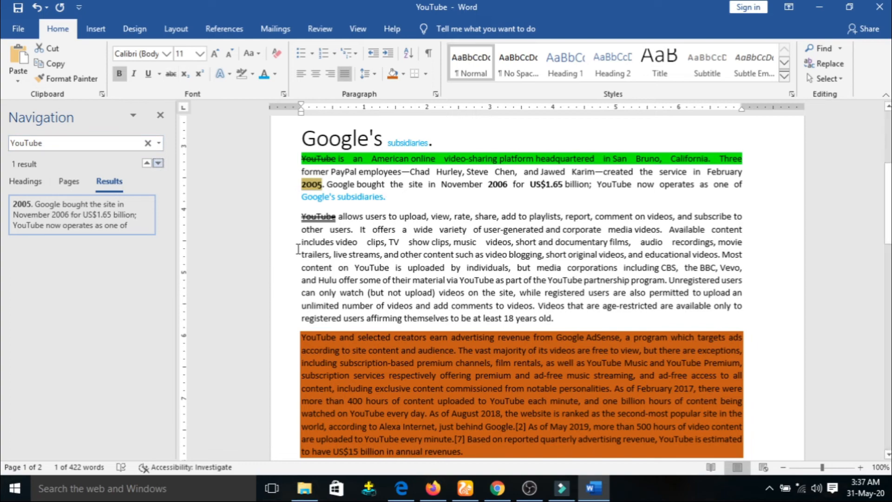
Retry the search for "YouTube" with the cursor placed in the large title, and reselect the search term.
{"action": "left_click", "coordinate": [285, 190]}
{"action": "scroll", "coordinate": [382, 241], "scroll_direction": "up", "scroll_amount": 3}
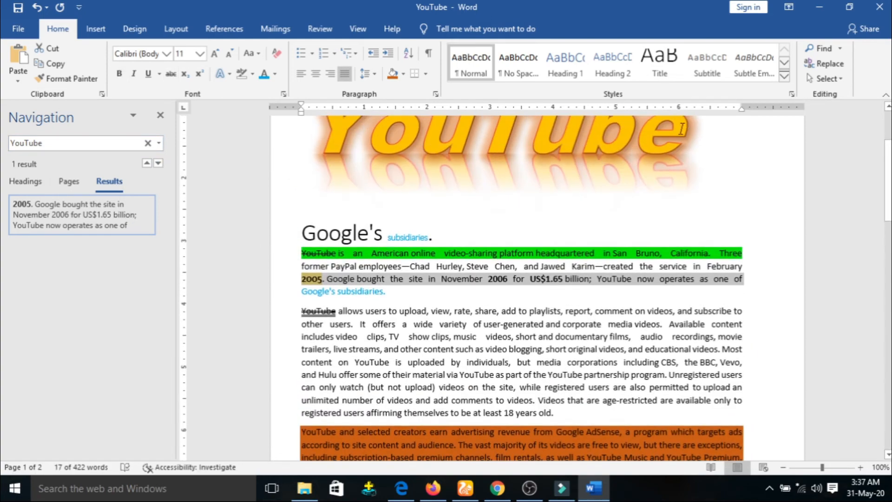
{"action": "left_click", "coordinate": [682, 130]}
{"action": "left_click_drag", "start_coordinate": [89, 142], "coordinate": [2, 149]}
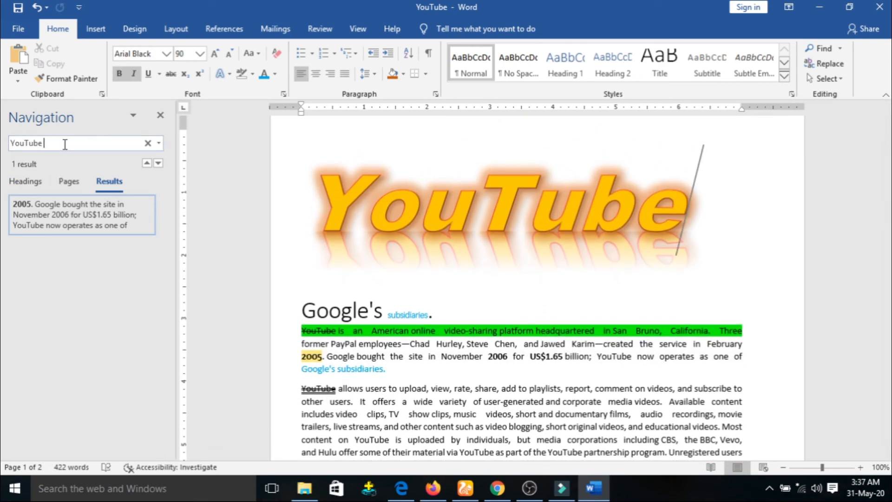
{"action": "key", "text": "ctrl+z"}
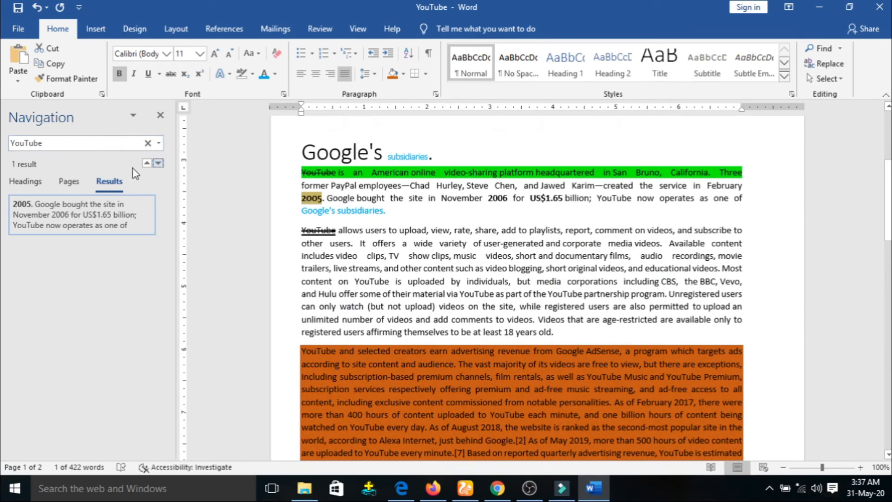
{"action": "left_click", "coordinate": [91, 143]}
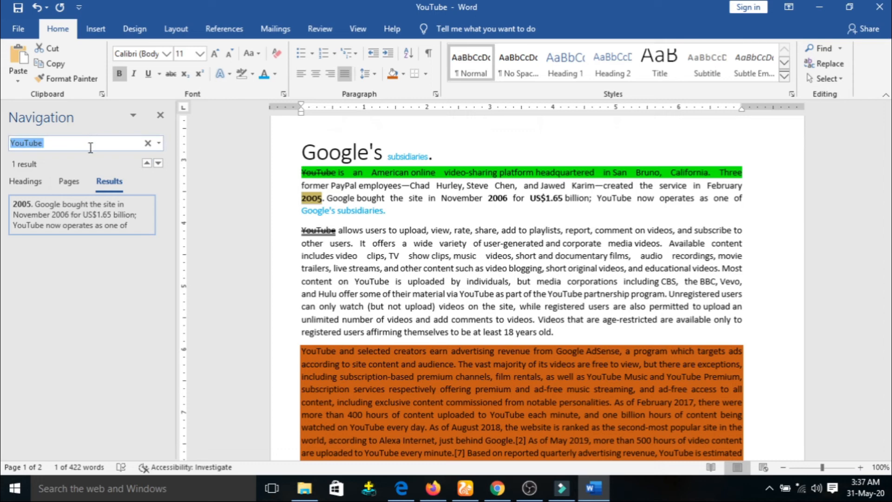
View the document's heading outline and its page thumbnails in the navigation pane.
{"action": "left_click", "coordinate": [70, 181]}
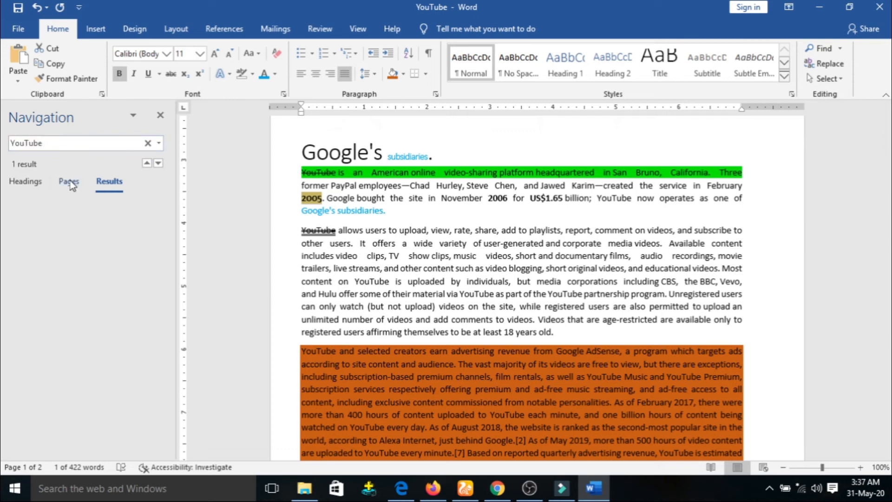
{"action": "left_click", "coordinate": [30, 185]}
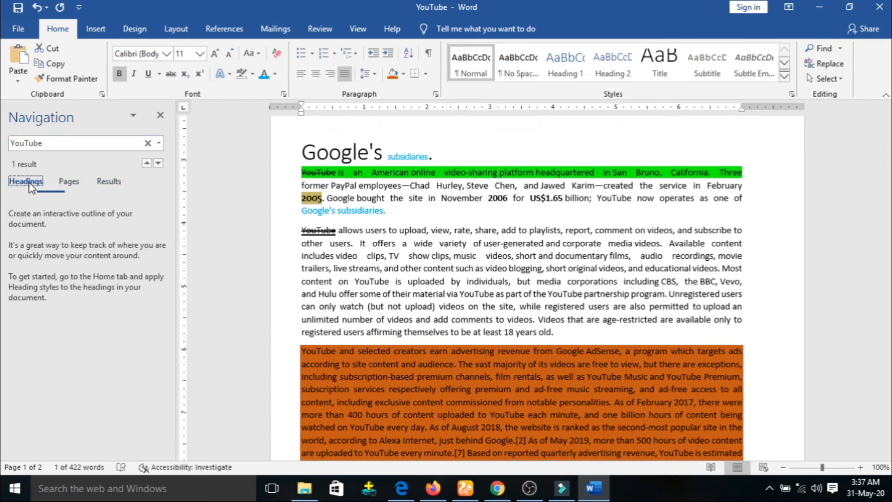
{"action": "left_click", "coordinate": [69, 182]}
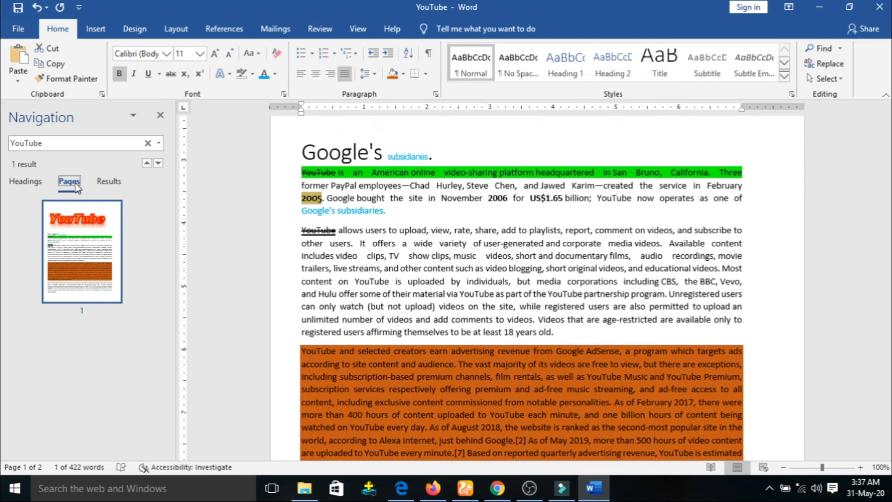
Search the document for "and", and review the matches in the text and in the results list.
{"action": "left_click", "coordinate": [78, 144]}
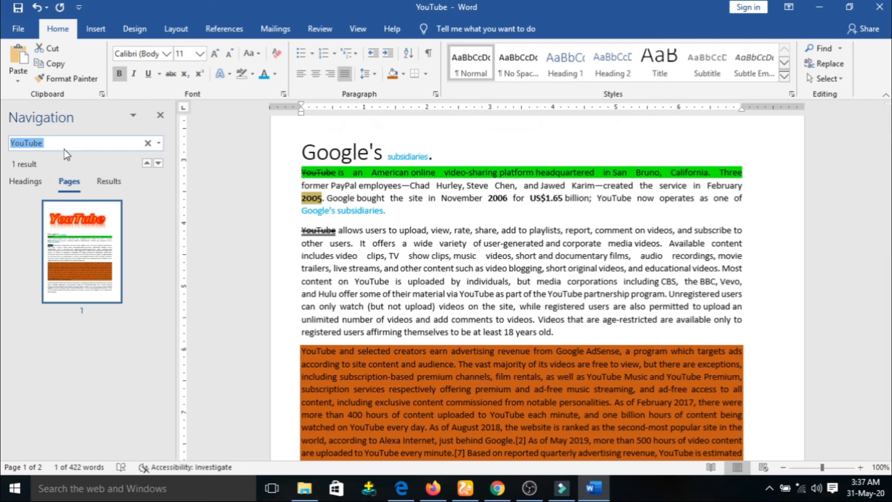
{"action": "type", "text": "and"}
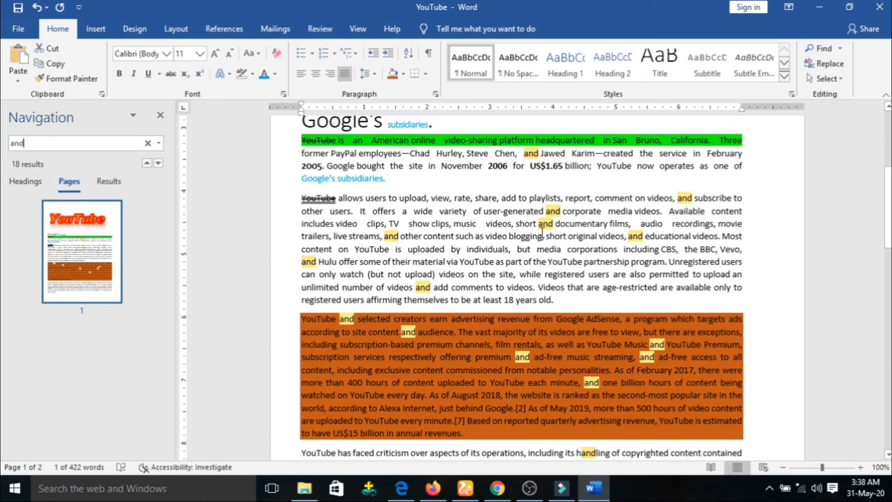
{"action": "scroll", "coordinate": [501, 331], "scroll_direction": "down", "scroll_amount": 3}
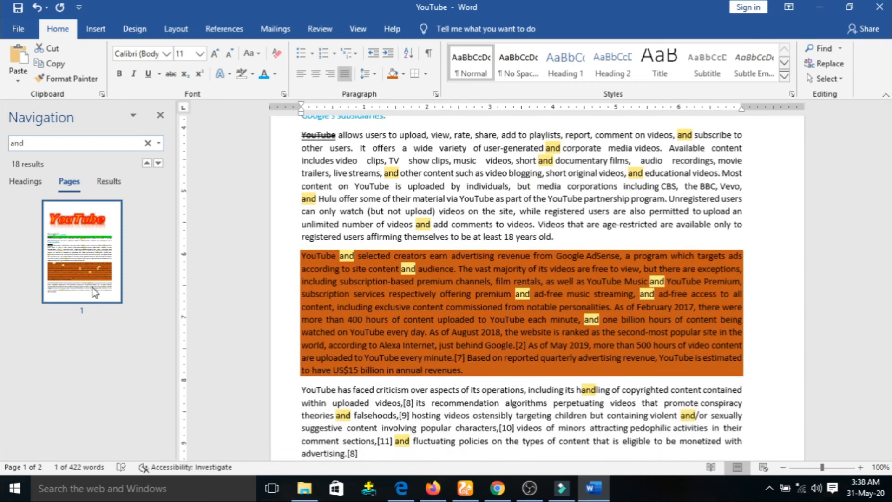
{"action": "left_click", "coordinate": [116, 182]}
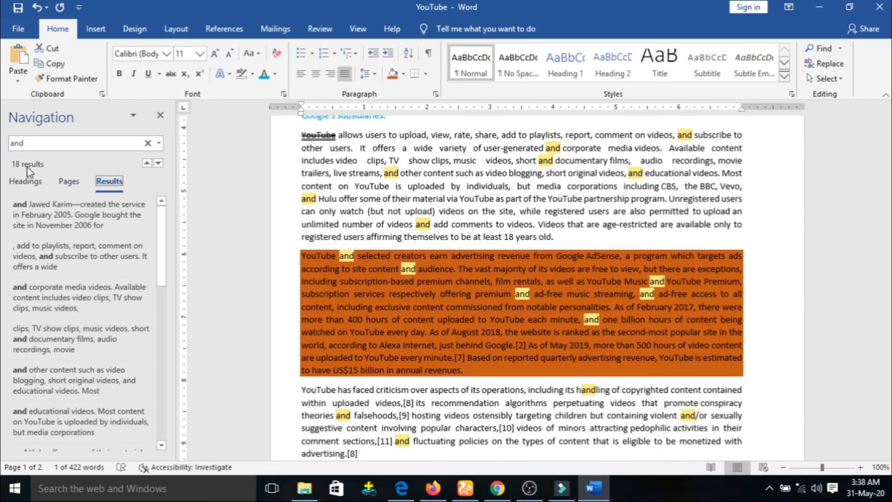
{"action": "scroll", "coordinate": [75, 292], "scroll_direction": "down", "scroll_amount": 5}
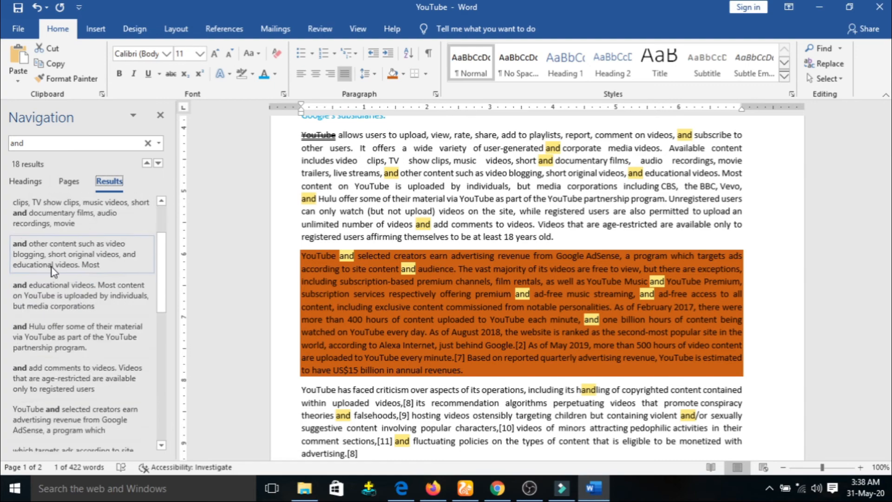
{"action": "scroll", "coordinate": [85, 307], "scroll_direction": "up", "scroll_amount": 4}
{"action": "scroll", "coordinate": [85, 306], "scroll_direction": "up", "scroll_amount": 2}
{"action": "scroll", "coordinate": [477, 270], "scroll_direction": "up", "scroll_amount": 8}
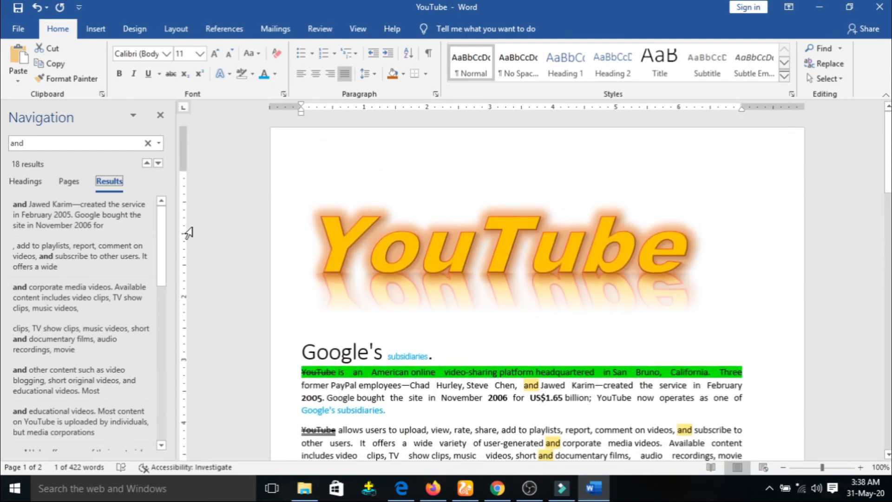
Set up a replacement of "and" with "or", and replace the single match before "subscribe to other users".
{"action": "left_click", "coordinate": [842, 50]}
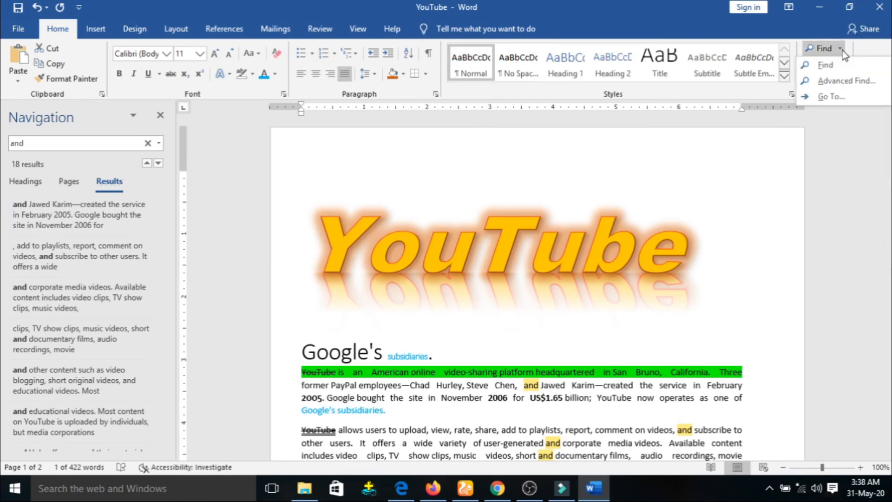
{"action": "left_click", "coordinate": [834, 81]}
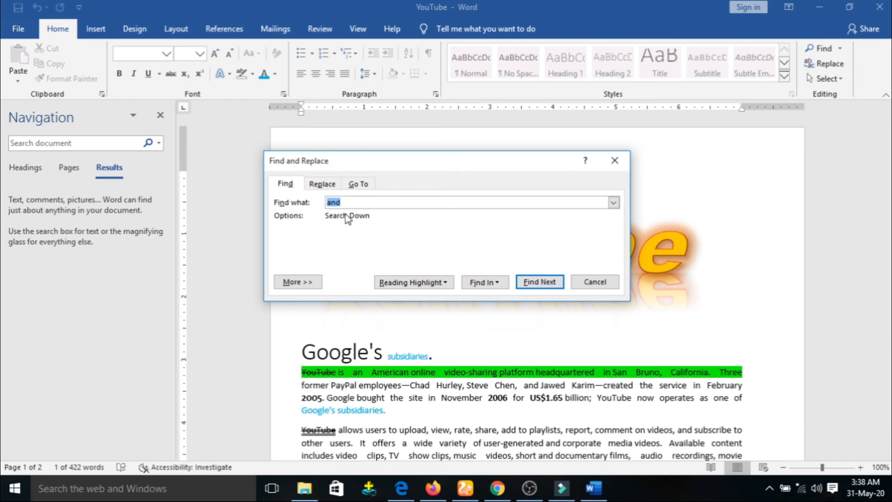
{"action": "left_click", "coordinate": [323, 185]}
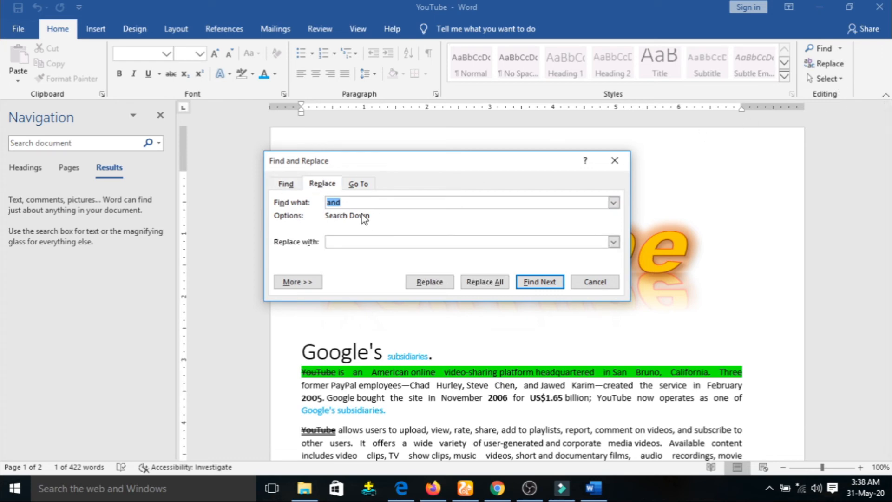
{"action": "left_click", "coordinate": [355, 243]}
{"action": "type", "text": "or"}
{"action": "left_click", "coordinate": [436, 282]}
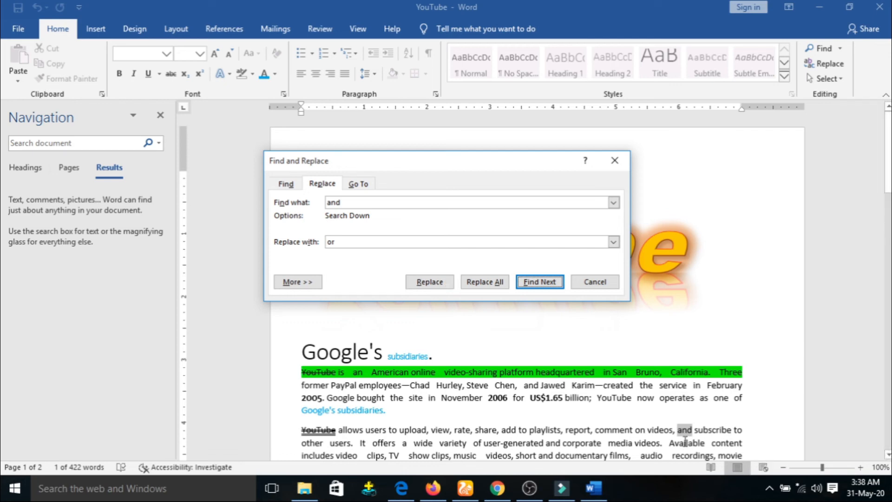
{"action": "left_click", "coordinate": [422, 282]}
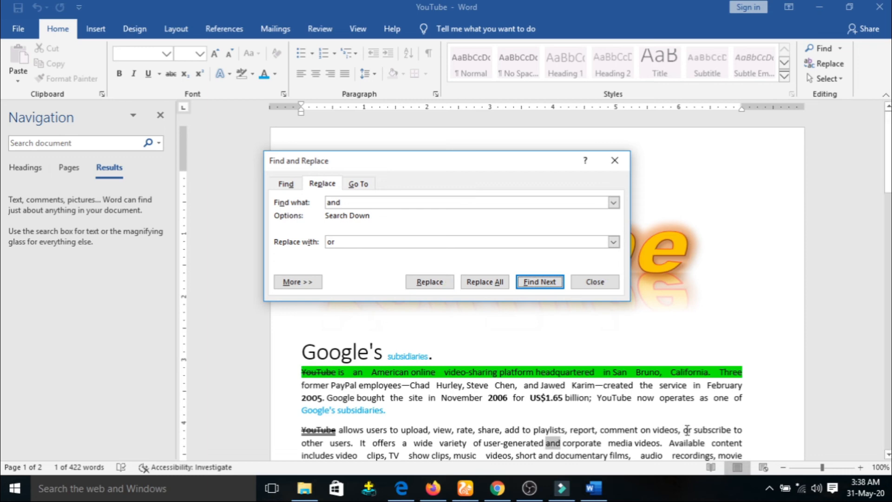
Replace all remaining occurrences of "and" with "or", continuing the search from the beginning of the document.
{"action": "left_click", "coordinate": [483, 278]}
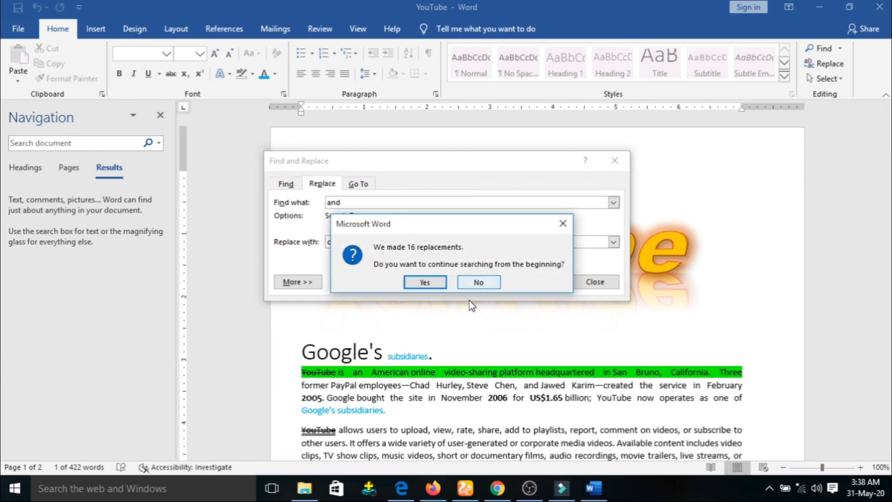
{"action": "key", "text": "Return"}
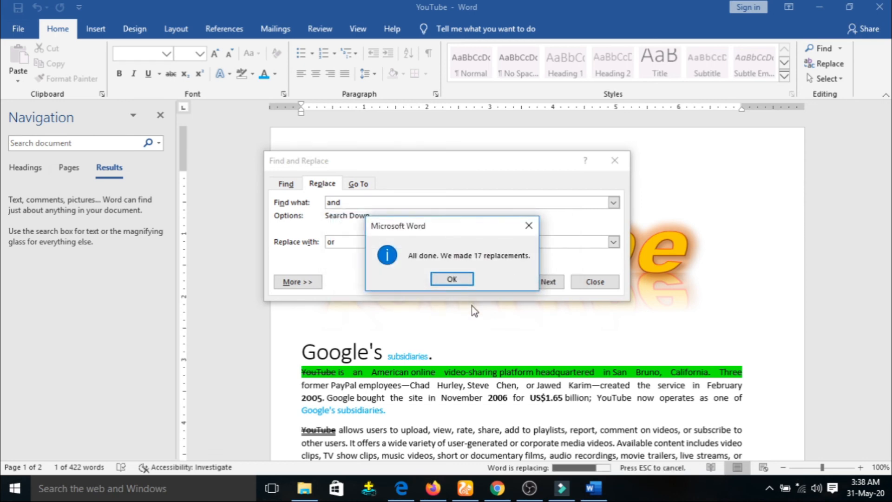
{"action": "left_click", "coordinate": [458, 278]}
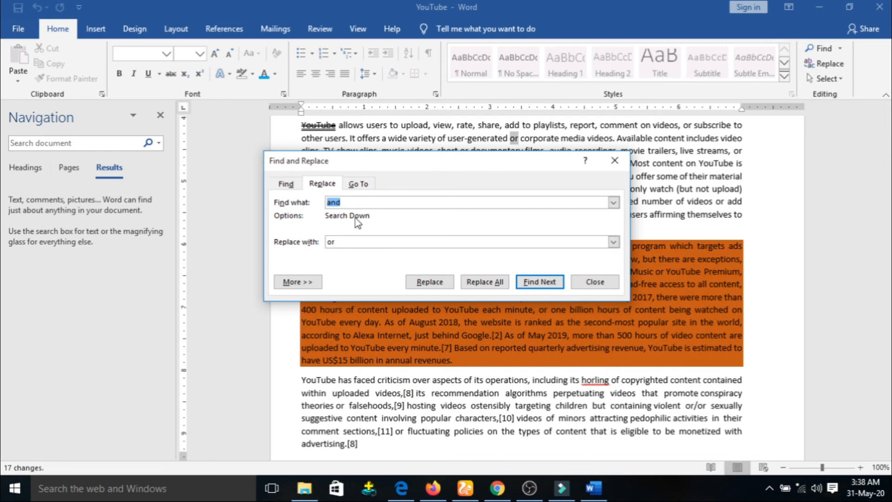
Search the whole document again for any remaining "and".
{"action": "left_click", "coordinate": [538, 284]}
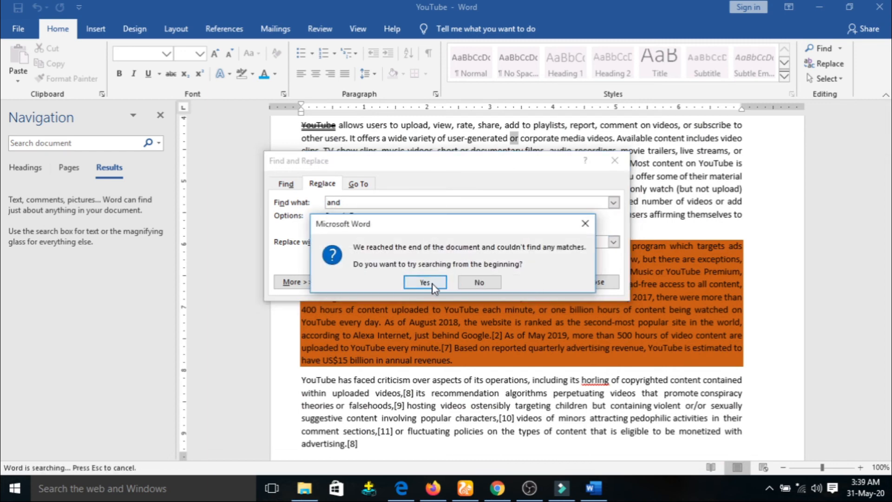
{"action": "left_click", "coordinate": [425, 282]}
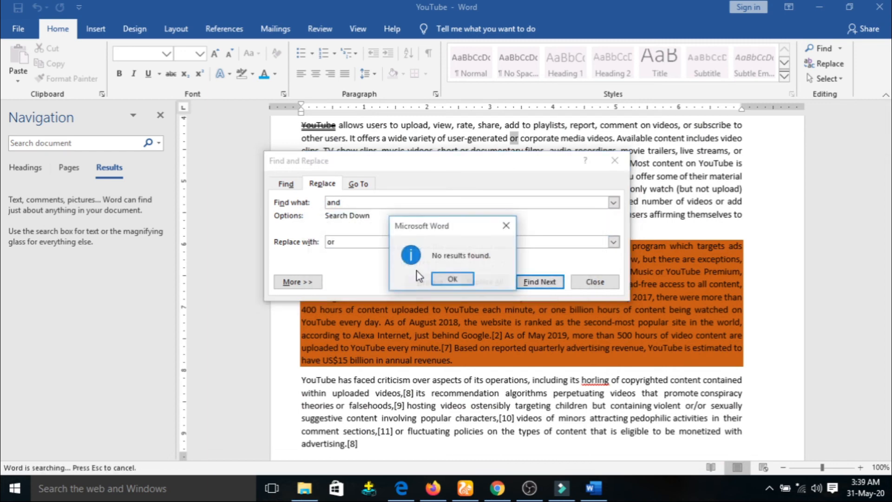
{"action": "left_click", "coordinate": [452, 279]}
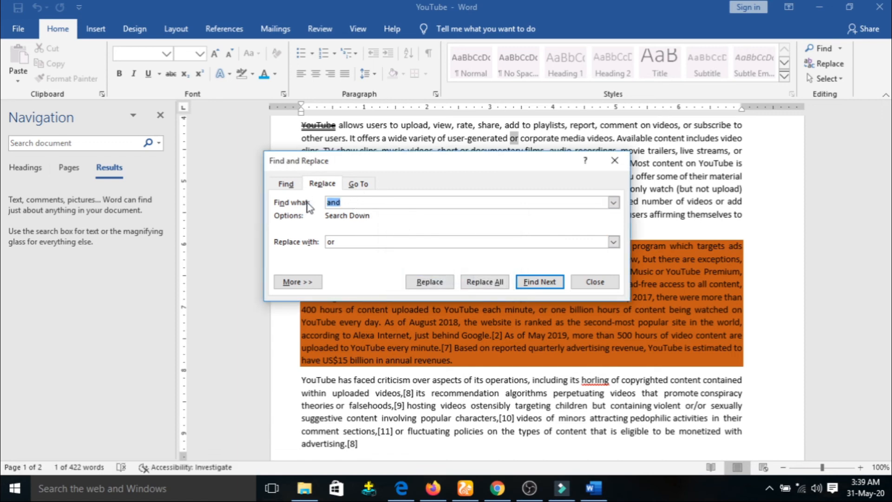
Swap the terms to find "or" and replace it with "and", skipping matches up to the one after "live streams" and replacing it.
{"action": "type", "text": "or"}
{"action": "double_click", "coordinate": [344, 239]}
{"action": "type", "text": "and"}
{"action": "left_click", "coordinate": [528, 287]}
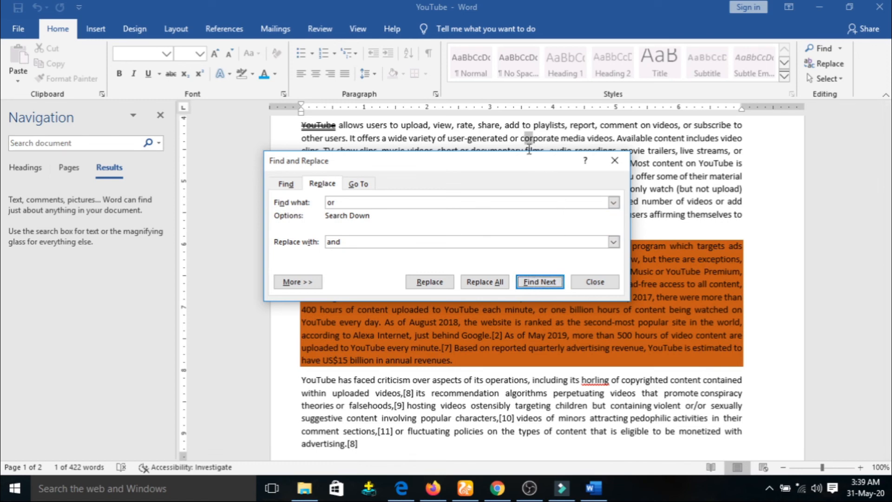
{"action": "left_click", "coordinate": [538, 282]}
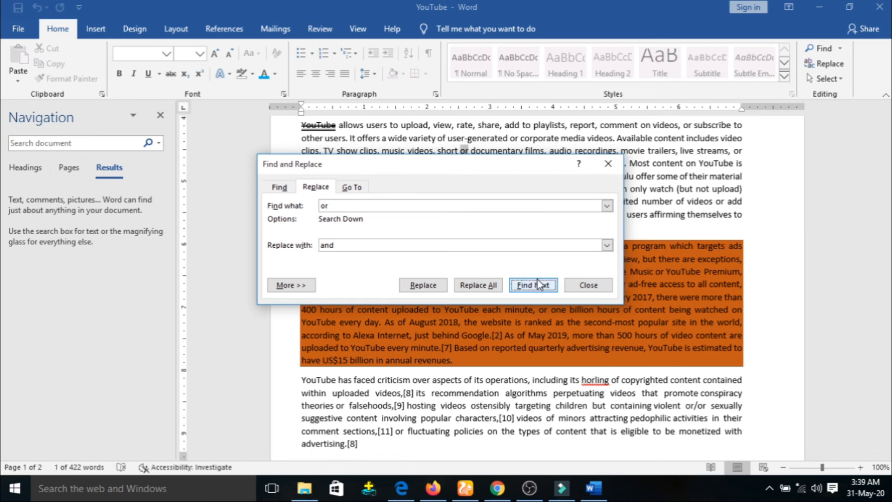
{"action": "left_click", "coordinate": [537, 279]}
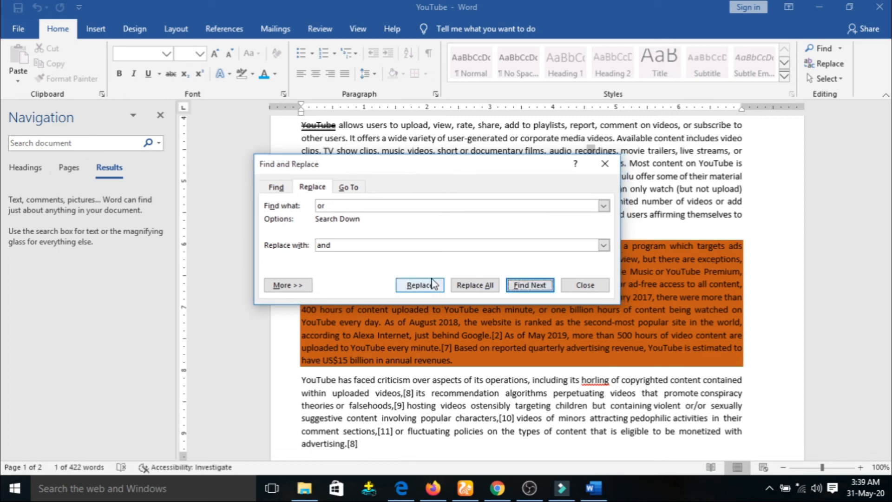
{"action": "left_click", "coordinate": [535, 285]}
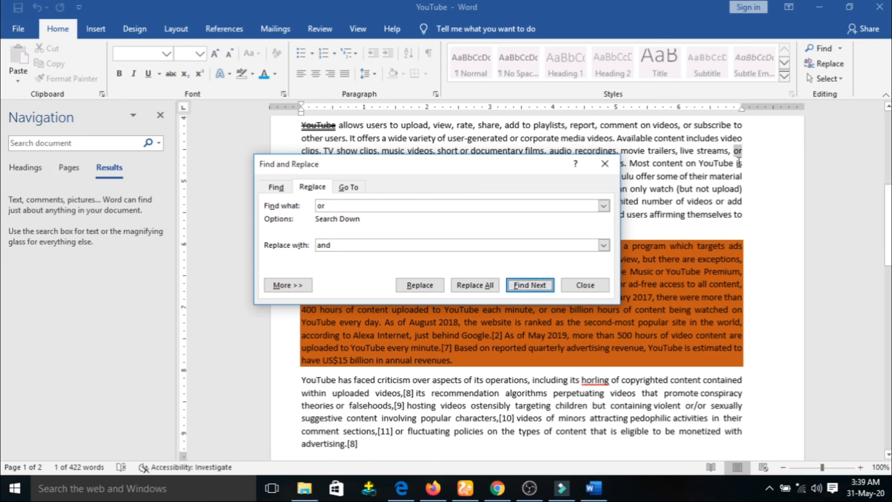
{"action": "left_click", "coordinate": [420, 286]}
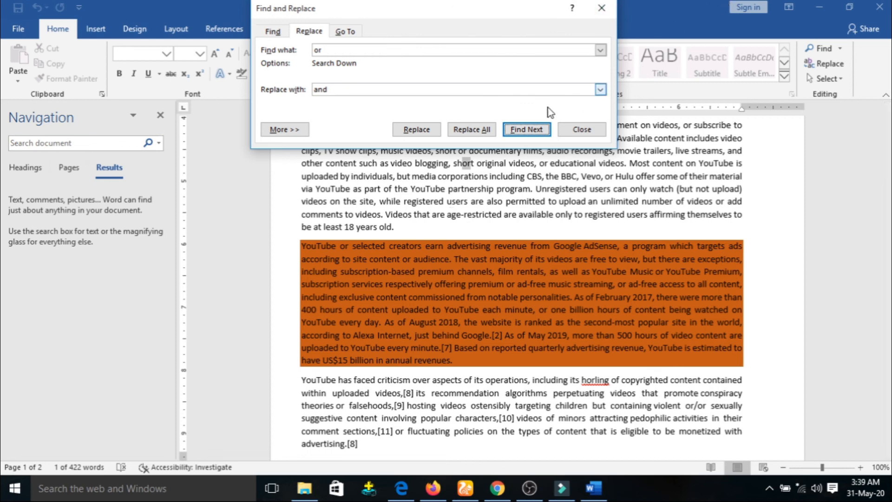
Replace "or" with "and" before "educational videos", "Hulu" and "add comments", skipping the matches inside other words.
{"action": "left_click", "coordinate": [540, 130]}
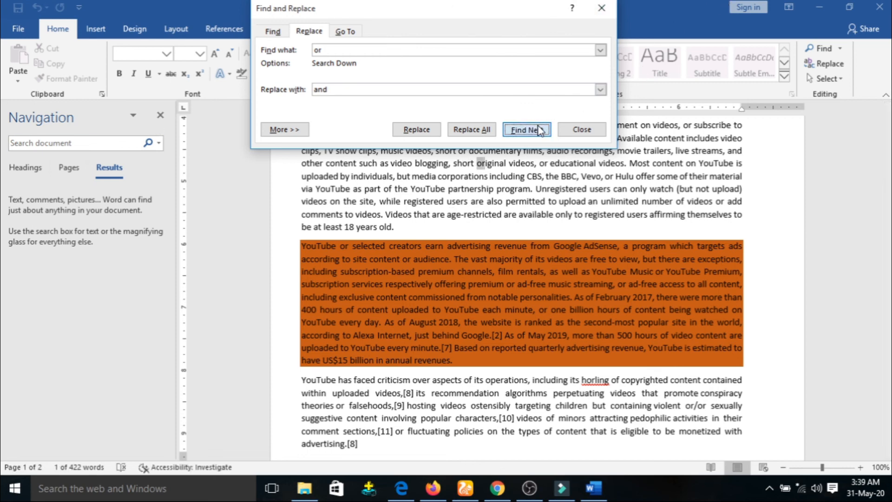
{"action": "left_click", "coordinate": [540, 130]}
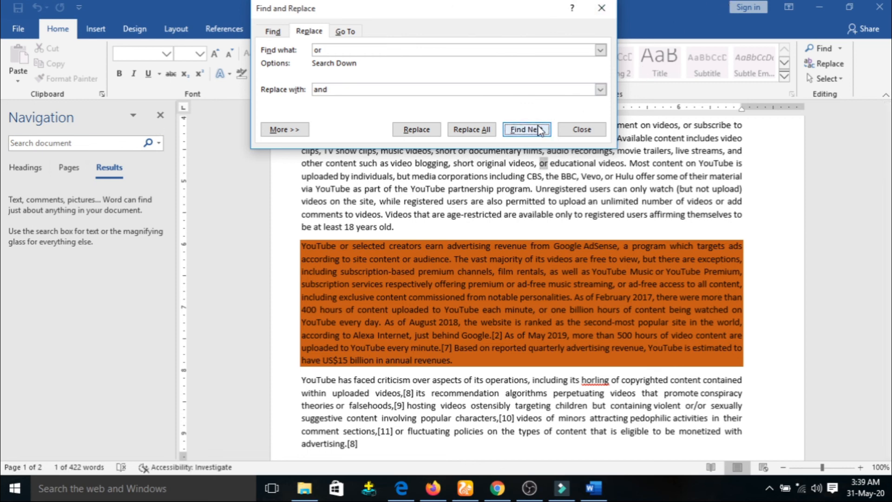
{"action": "left_click", "coordinate": [411, 131]}
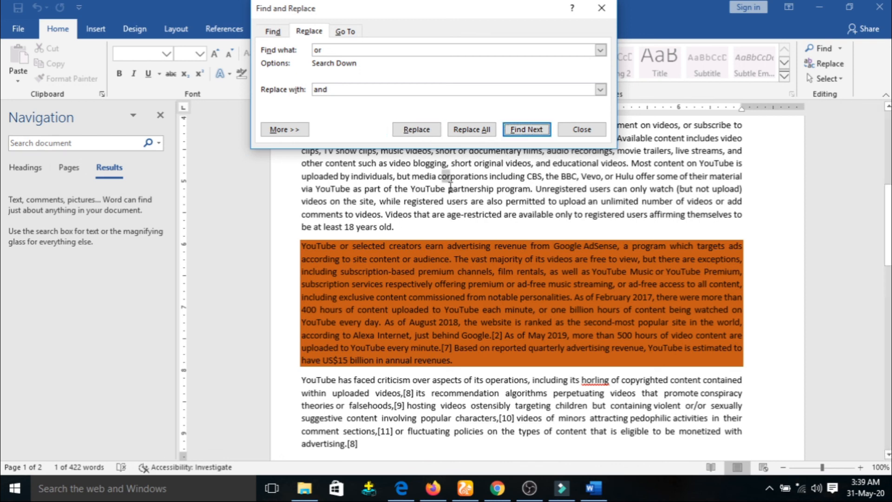
{"action": "left_click", "coordinate": [530, 131]}
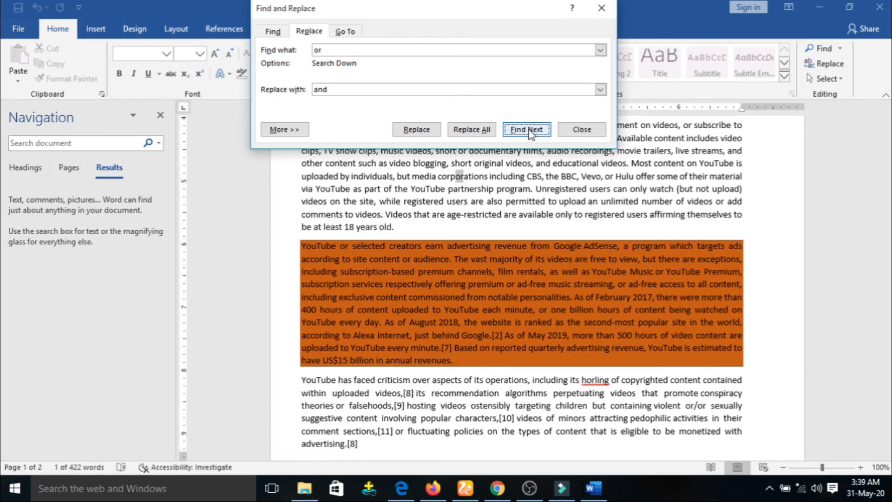
{"action": "left_click", "coordinate": [419, 129]}
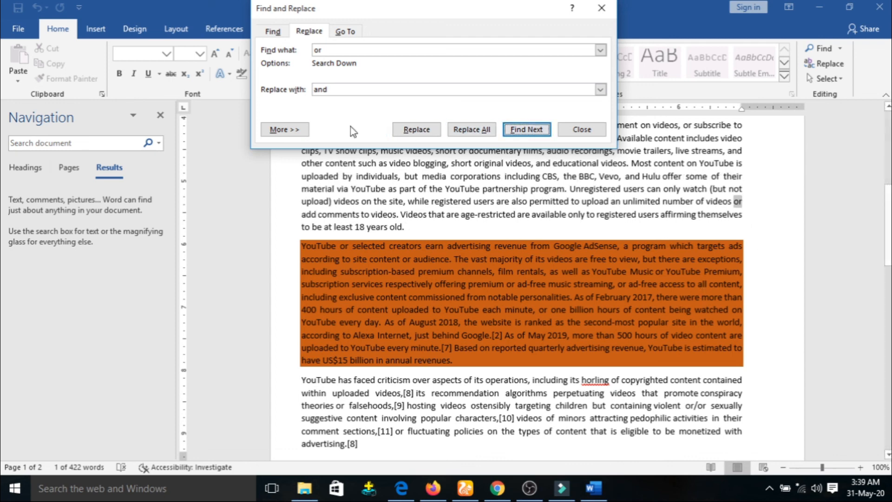
{"action": "left_click", "coordinate": [420, 132]}
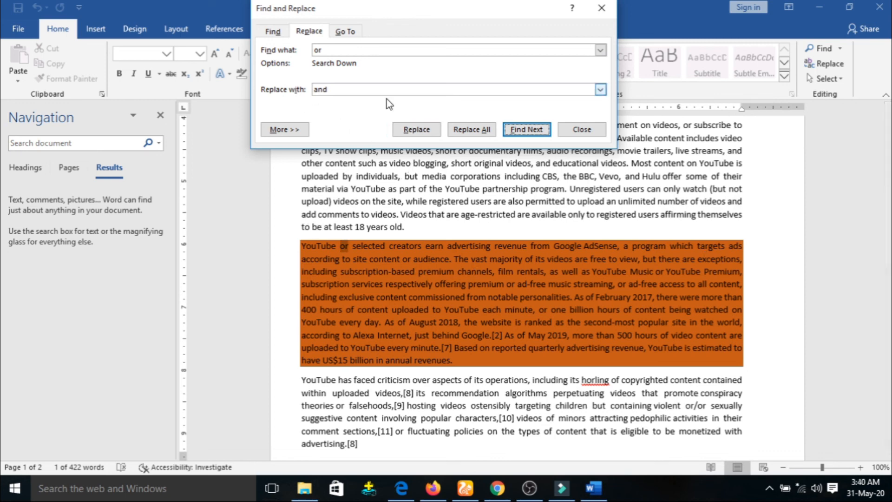
Browse the Go To target types, including Section, Line, Bookmark, Heading, Object and Table.
{"action": "left_click", "coordinate": [346, 33]}
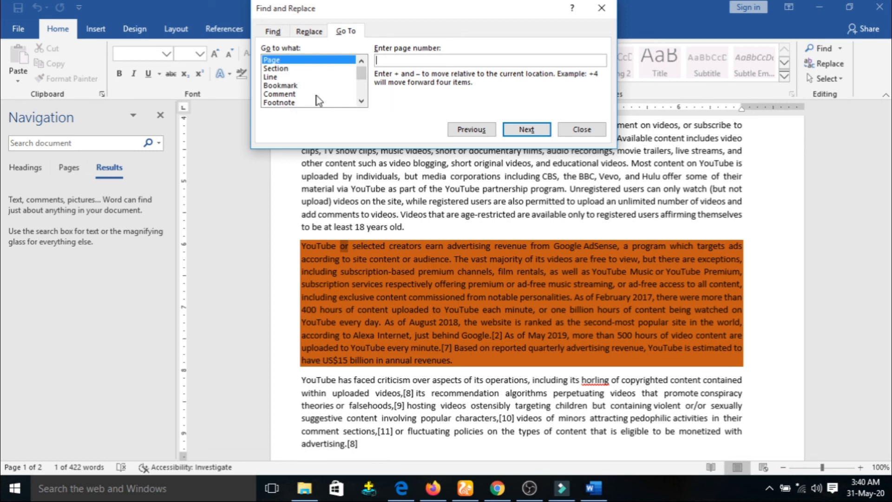
{"action": "left_click", "coordinate": [283, 69]}
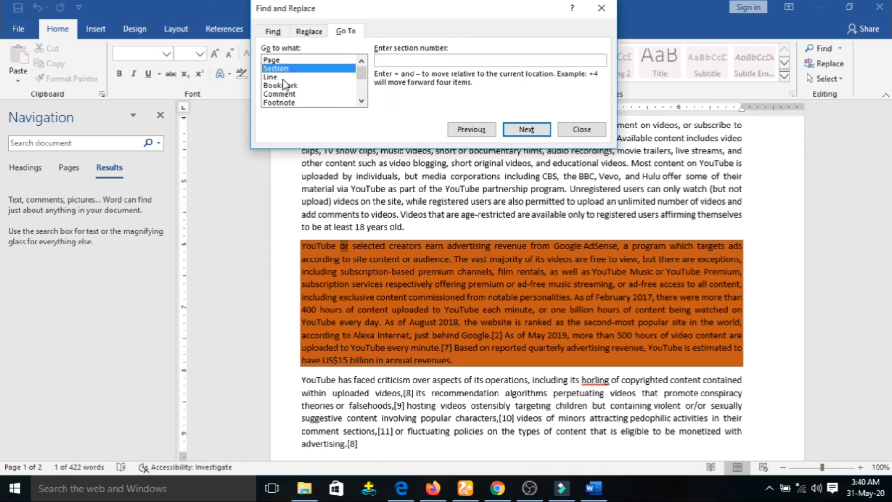
{"action": "left_click", "coordinate": [284, 78]}
{"action": "left_click", "coordinate": [294, 86]}
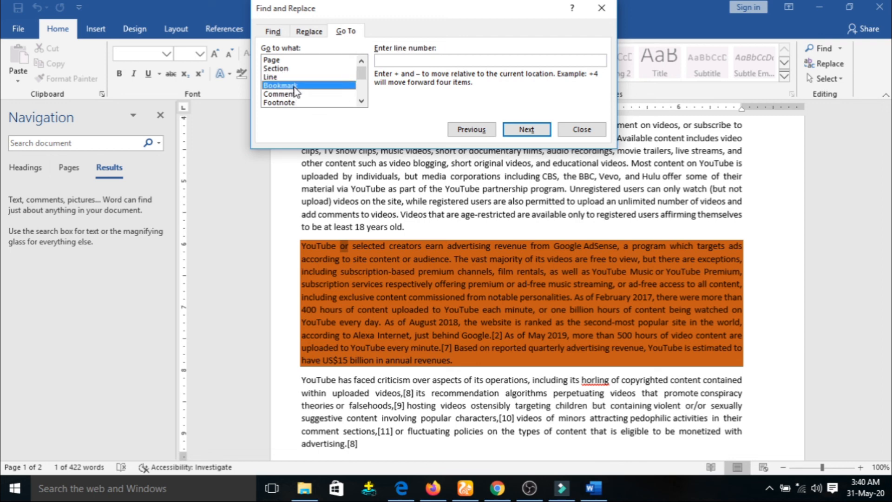
{"action": "scroll", "coordinate": [314, 89], "scroll_direction": "down", "scroll_amount": 3}
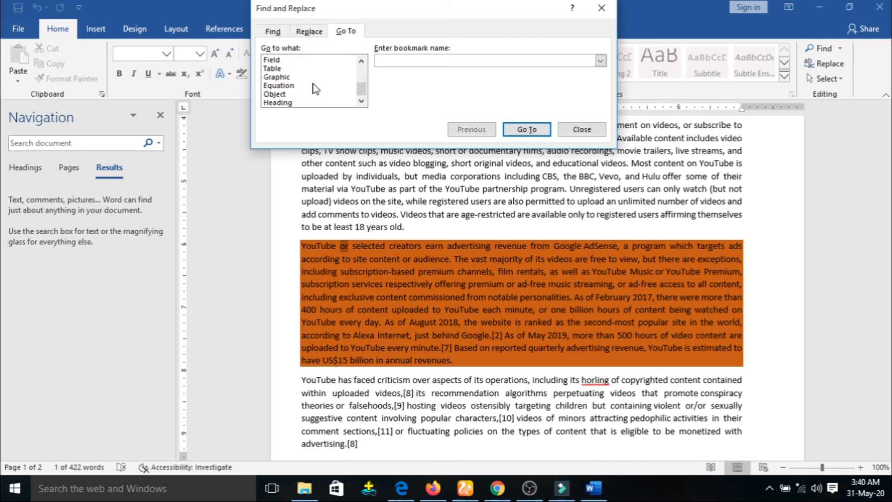
{"action": "left_click", "coordinate": [278, 104]}
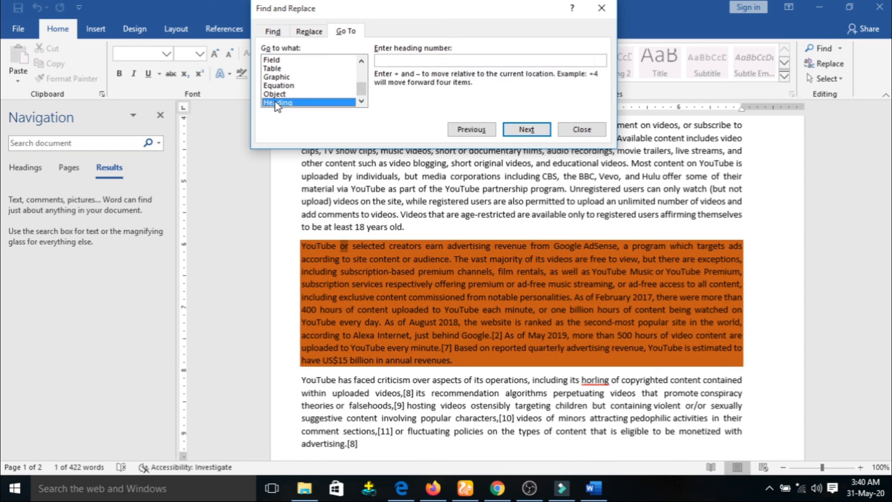
{"action": "left_click", "coordinate": [283, 95]}
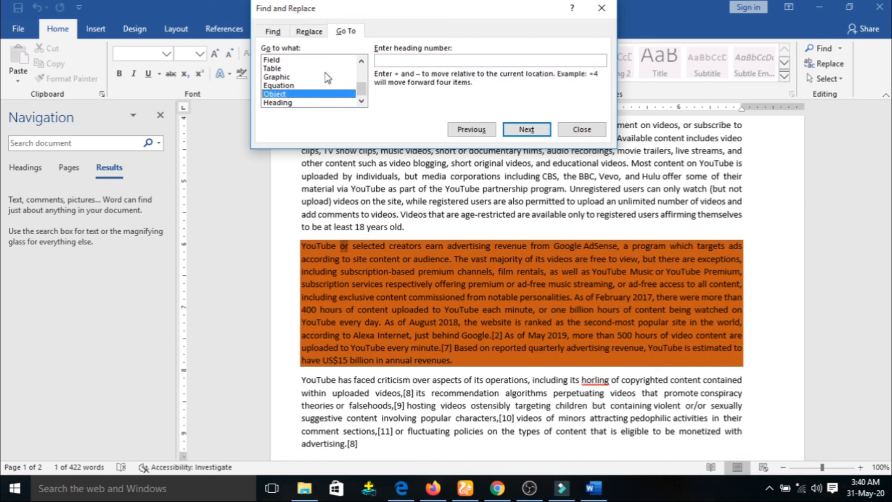
{"action": "left_click", "coordinate": [281, 69]}
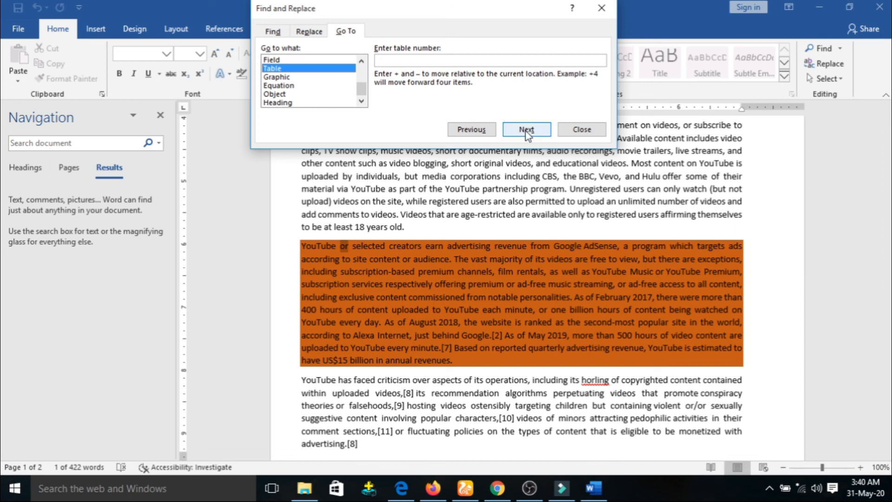
{"action": "scroll", "coordinate": [288, 83], "scroll_direction": "up", "scroll_amount": 3}
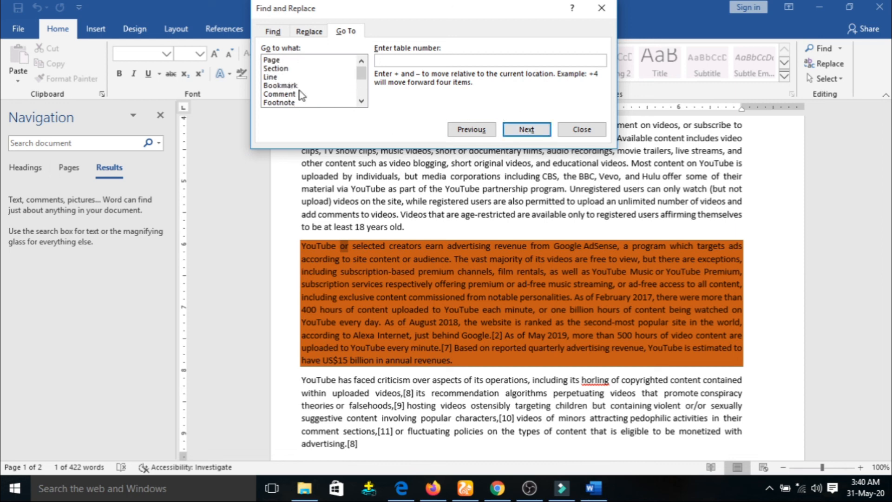
Try Go To with table number 2, and look through the document's pages.
{"action": "left_click", "coordinate": [404, 60]}
{"action": "type", "text": "2"}
{"action": "key", "text": "Return"}
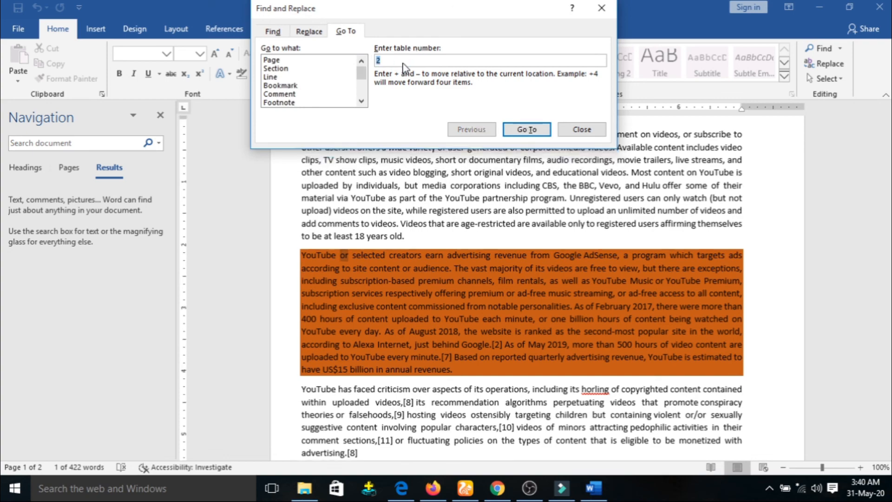
{"action": "scroll", "coordinate": [428, 219], "scroll_direction": "down", "scroll_amount": 15}
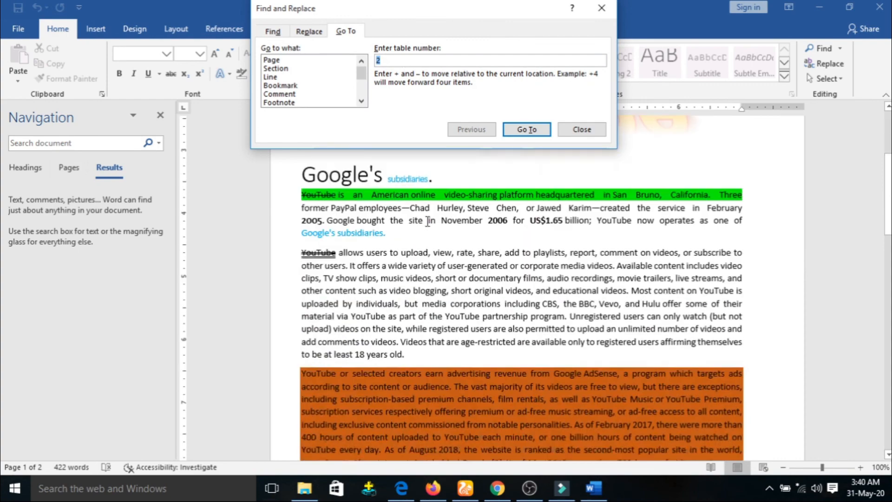
{"action": "scroll", "coordinate": [428, 220], "scroll_direction": "up", "scroll_amount": 3}
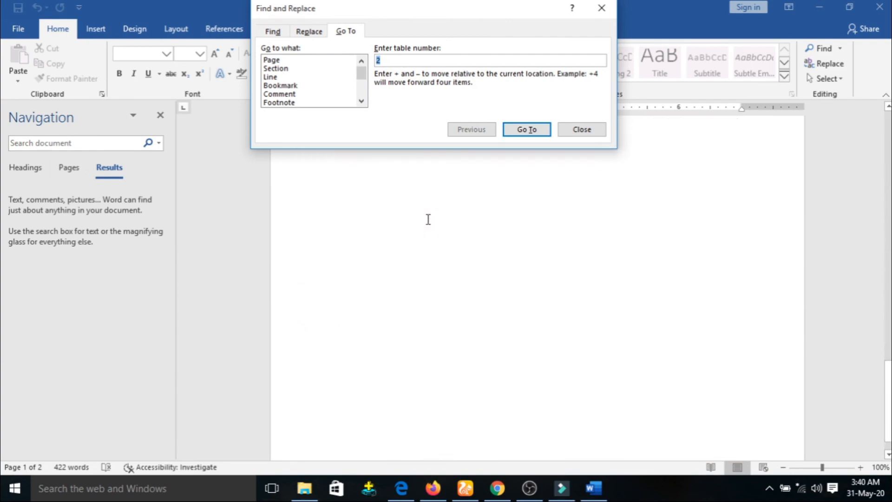
{"action": "scroll", "coordinate": [428, 217], "scroll_direction": "up", "scroll_amount": 10}
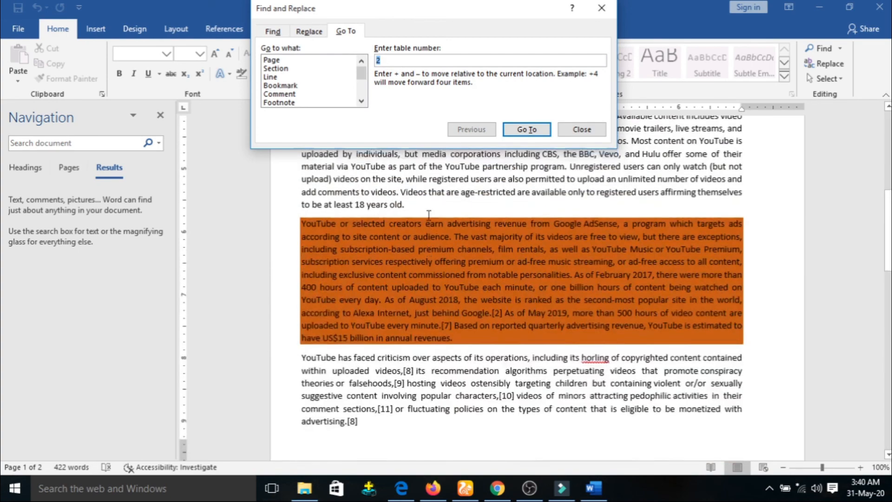
{"action": "left_click", "coordinate": [529, 131]}
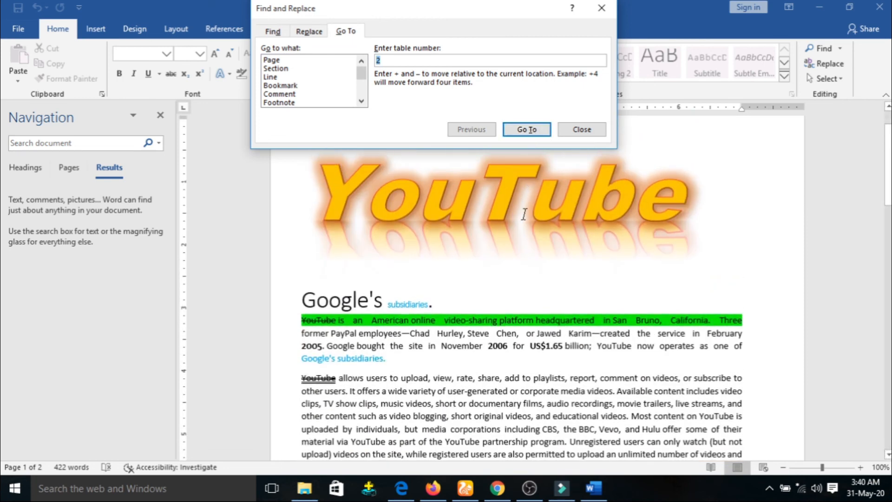
{"action": "scroll", "coordinate": [514, 233], "scroll_direction": "up", "scroll_amount": 2}
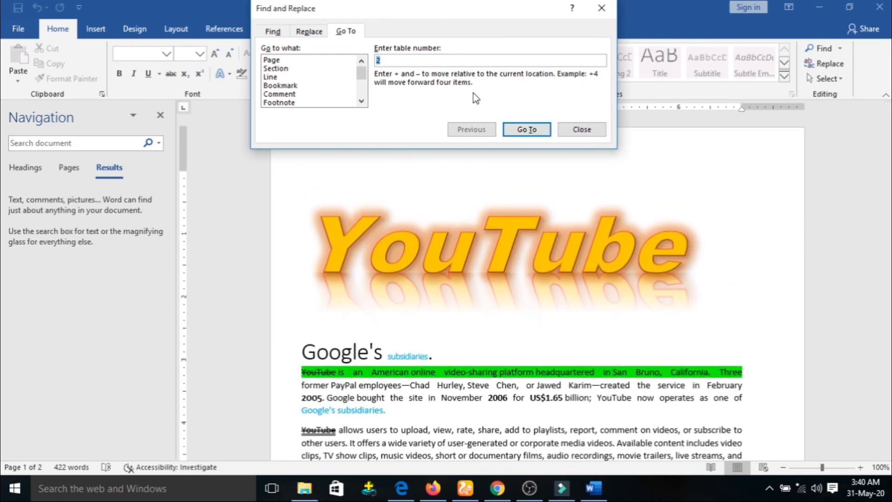
Close the Find and Replace dialog and the navigation pane.
{"action": "left_click", "coordinate": [595, 129]}
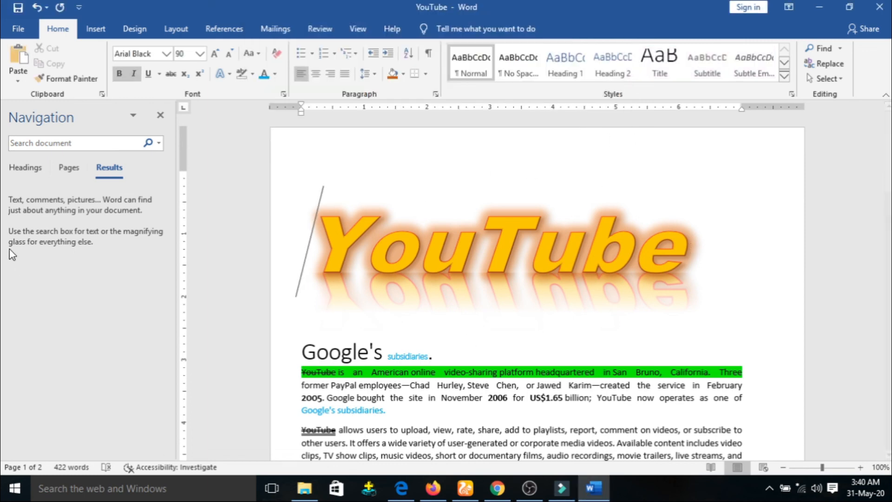
{"action": "left_click", "coordinate": [161, 116]}
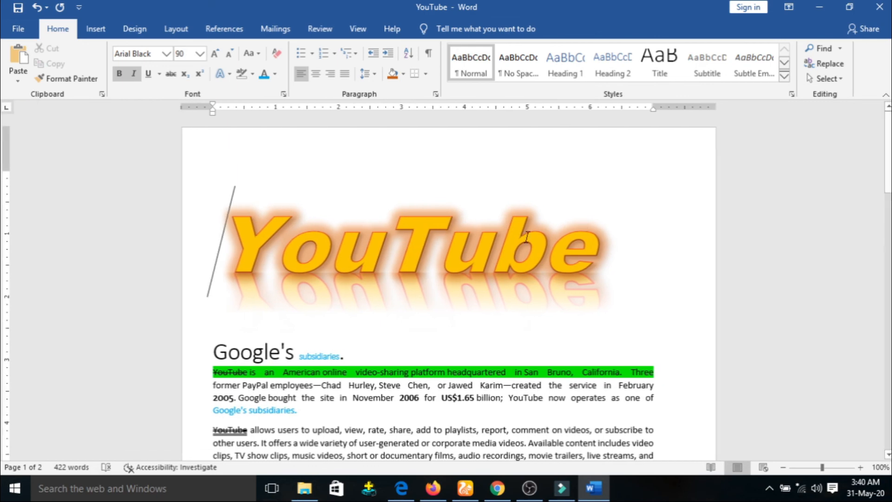